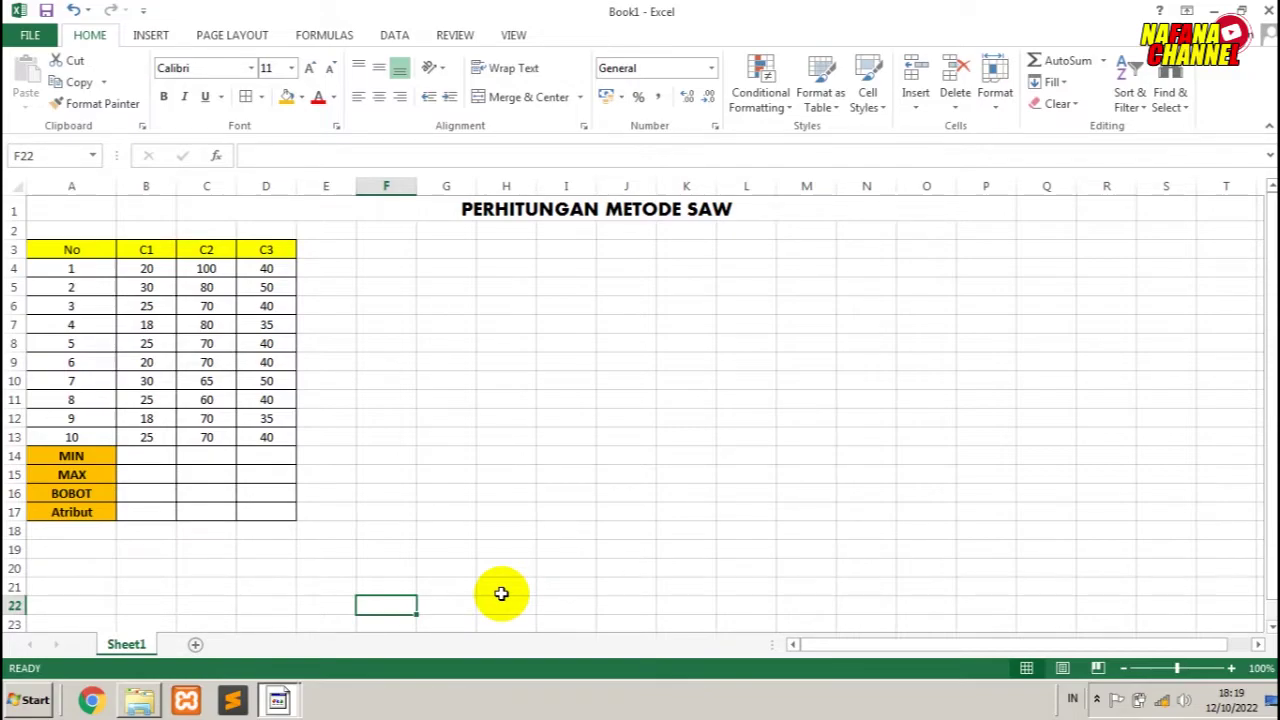
Enter =MIN(B4:B13) in B14 and copy it to D14, giving minimums 18, 60 and 35.
{"action": "left_click", "coordinate": [155, 453]}
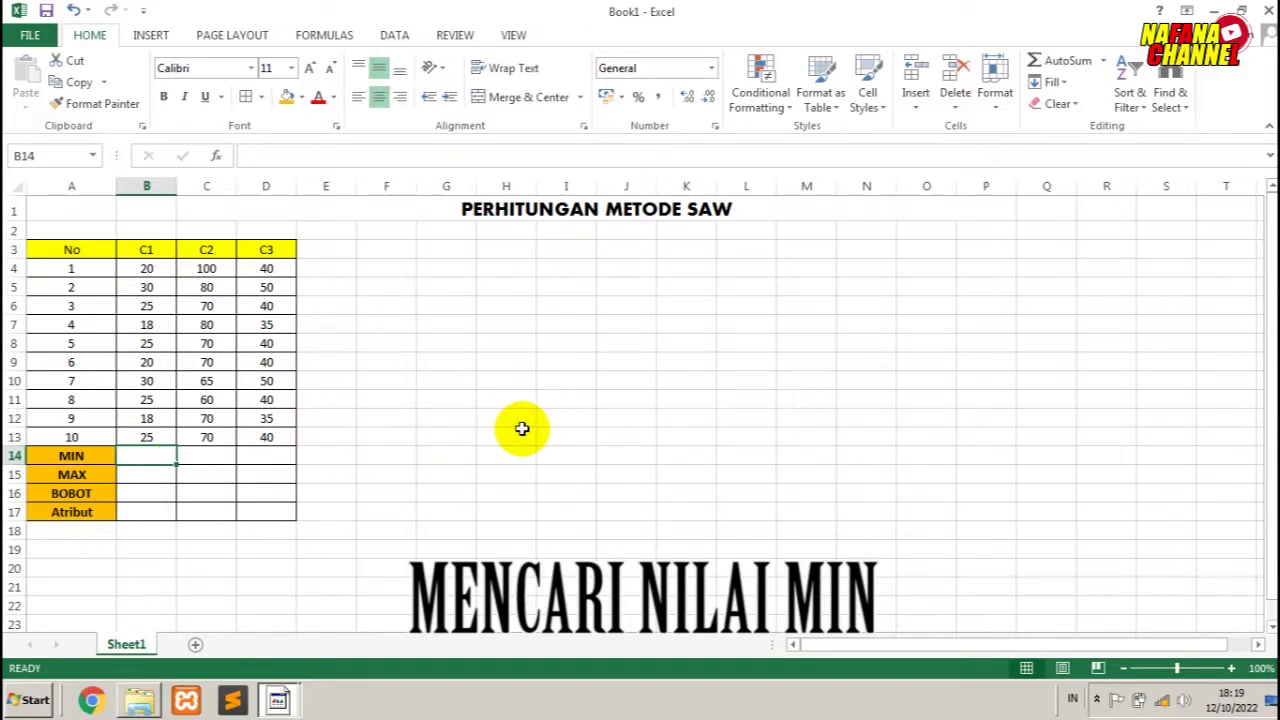
{"action": "type", "text": "=MIN("}
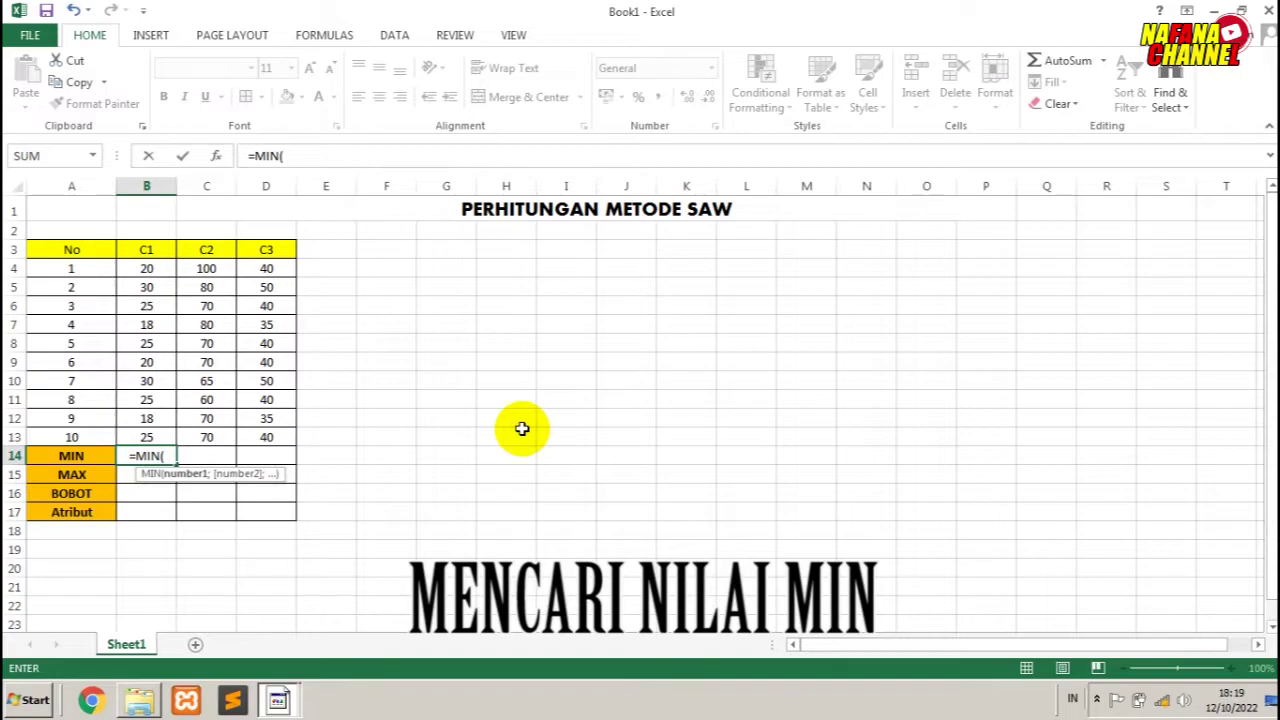
{"action": "left_click_drag", "start_coordinate": [152, 266], "coordinate": [148, 437]}
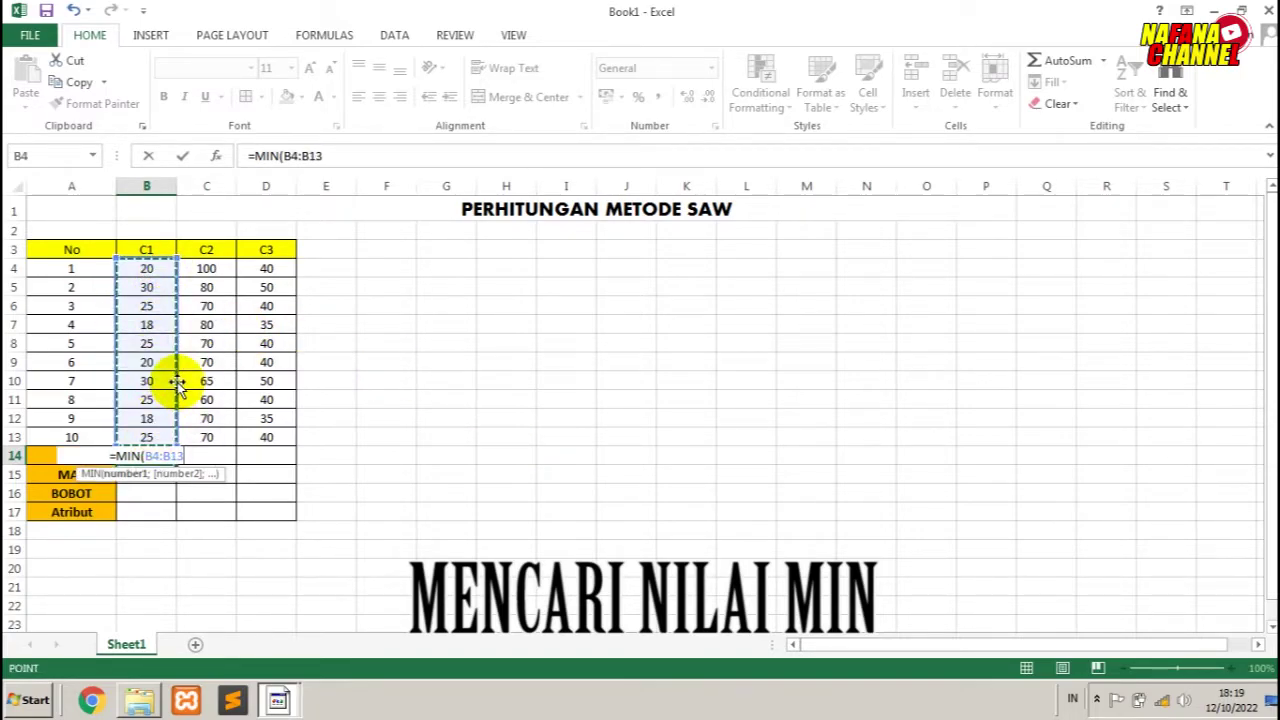
{"action": "type", "text": ")"}
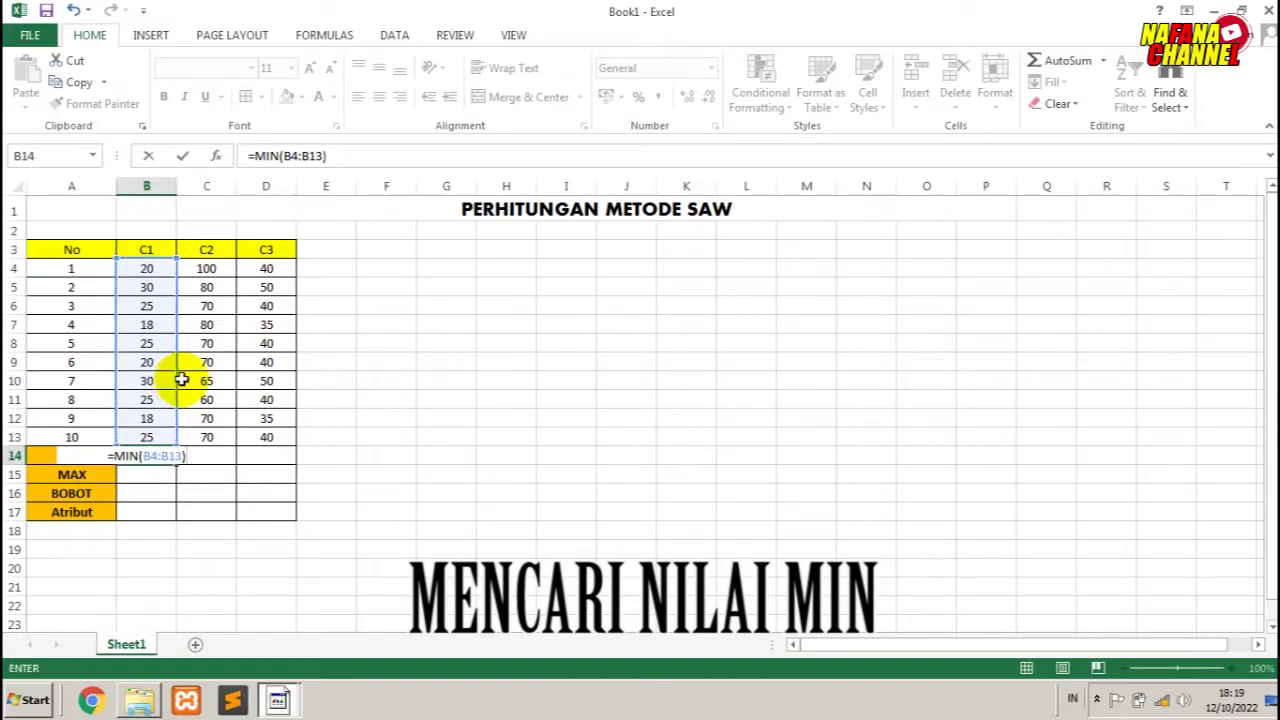
{"action": "key", "text": "Return"}
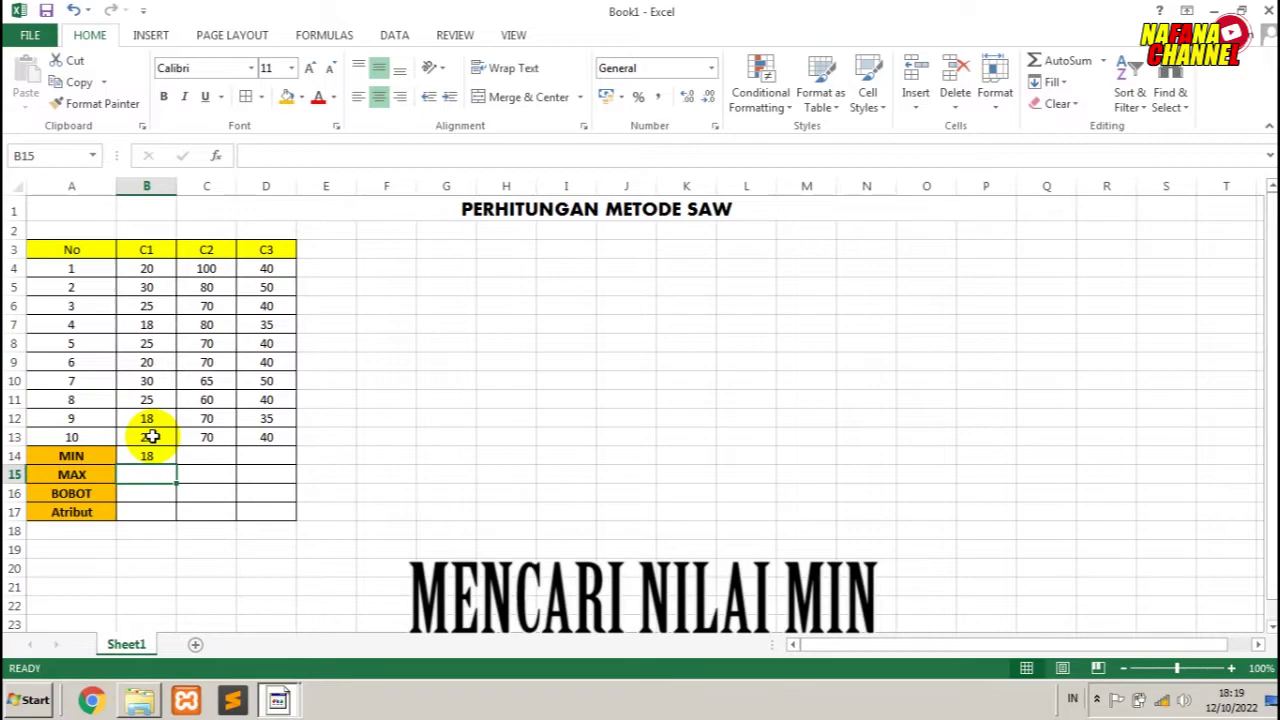
{"action": "left_click", "coordinate": [148, 454]}
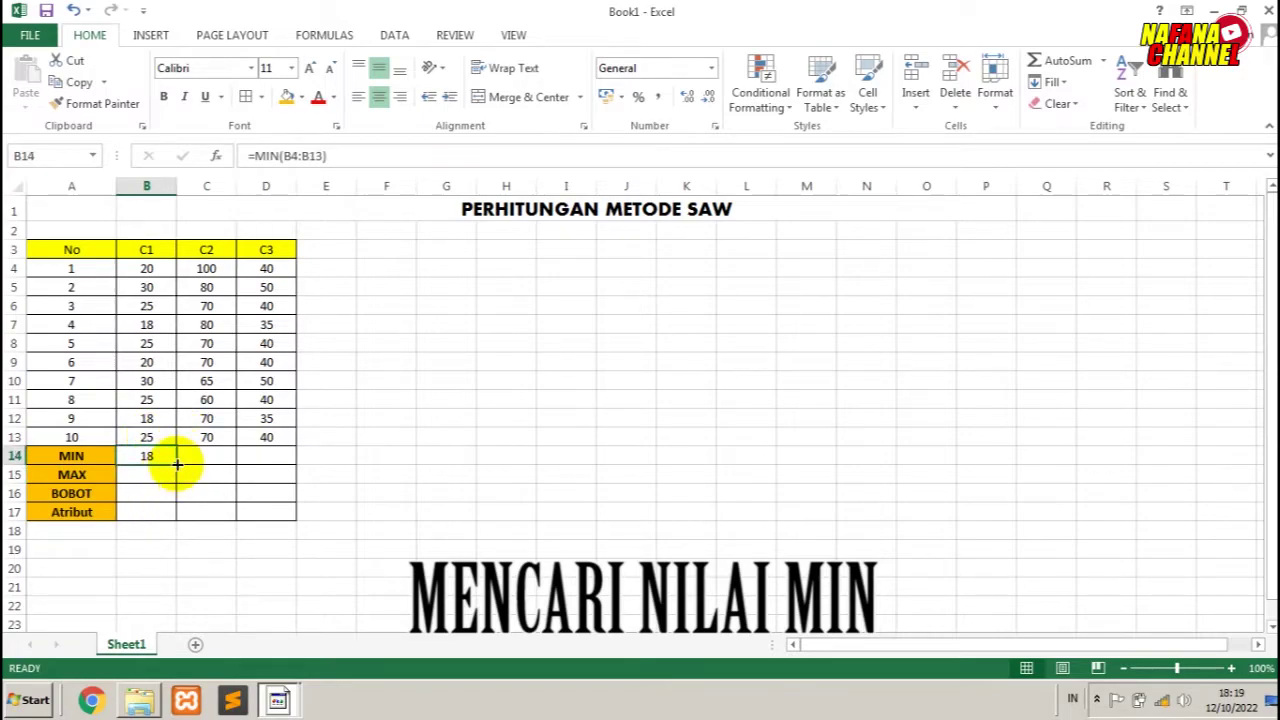
{"action": "left_click_drag", "start_coordinate": [177, 463], "coordinate": [290, 461]}
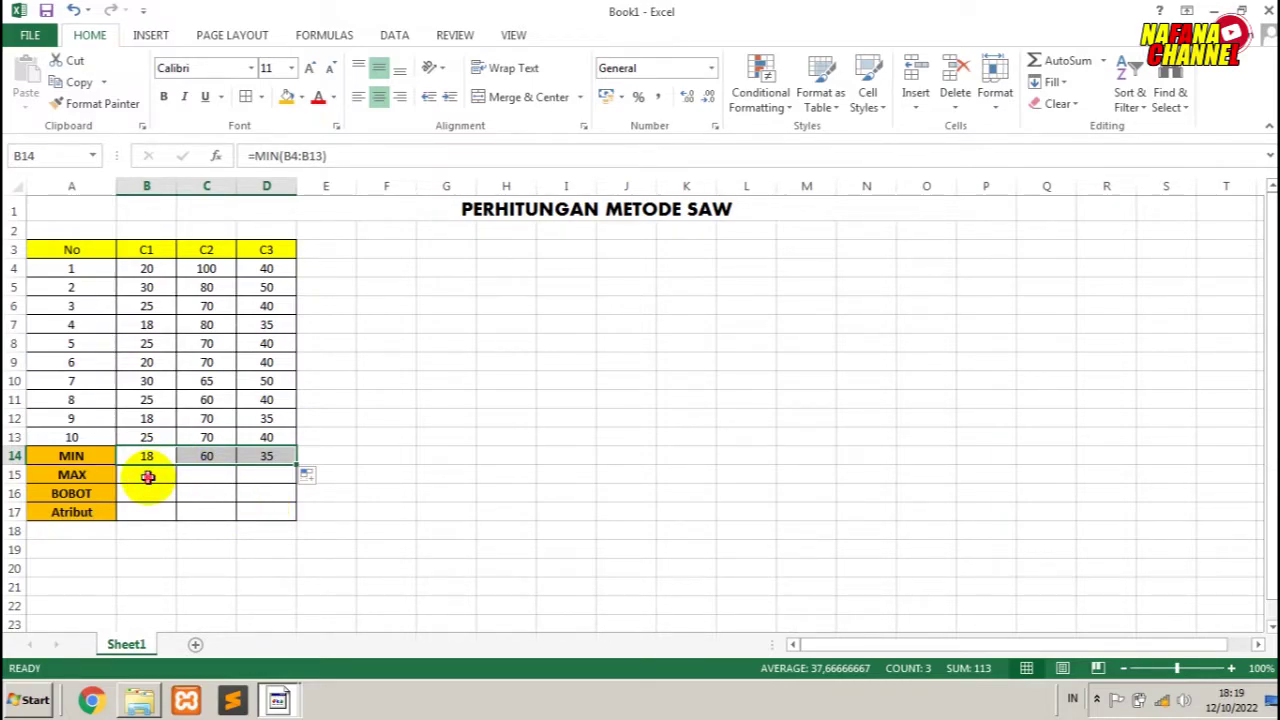
Enter =MAX(B4:B14) in B15 and copy it to D15, giving maximums 30, 100 and 50.
{"action": "left_click", "coordinate": [148, 477]}
{"action": "type", "text": "="}
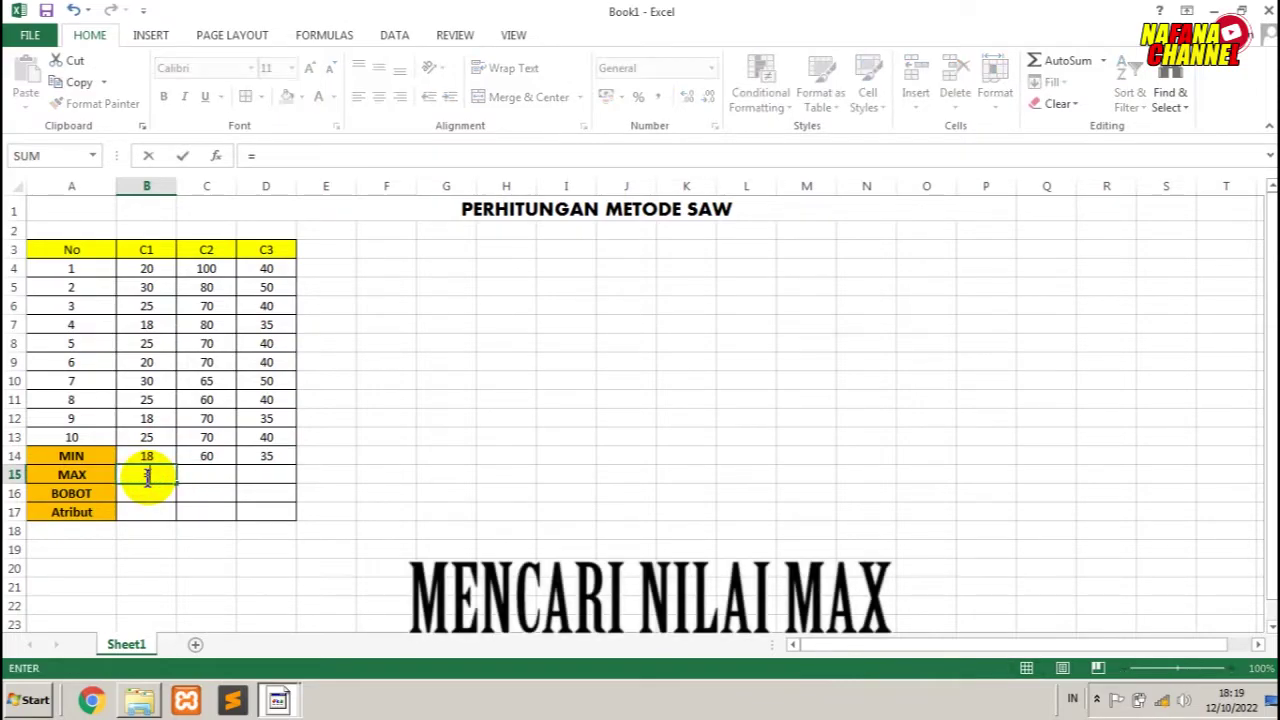
{"action": "type", "text": "MAX("}
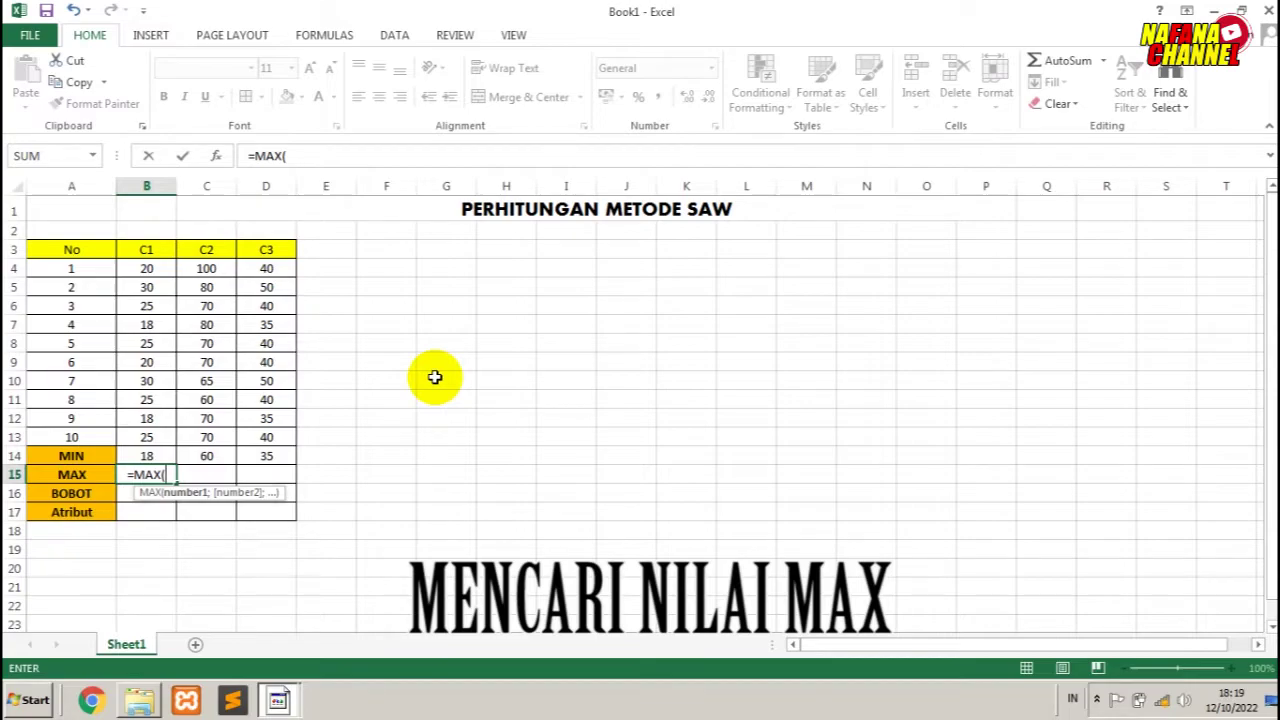
{"action": "left_click_drag", "start_coordinate": [147, 268], "coordinate": [160, 450]}
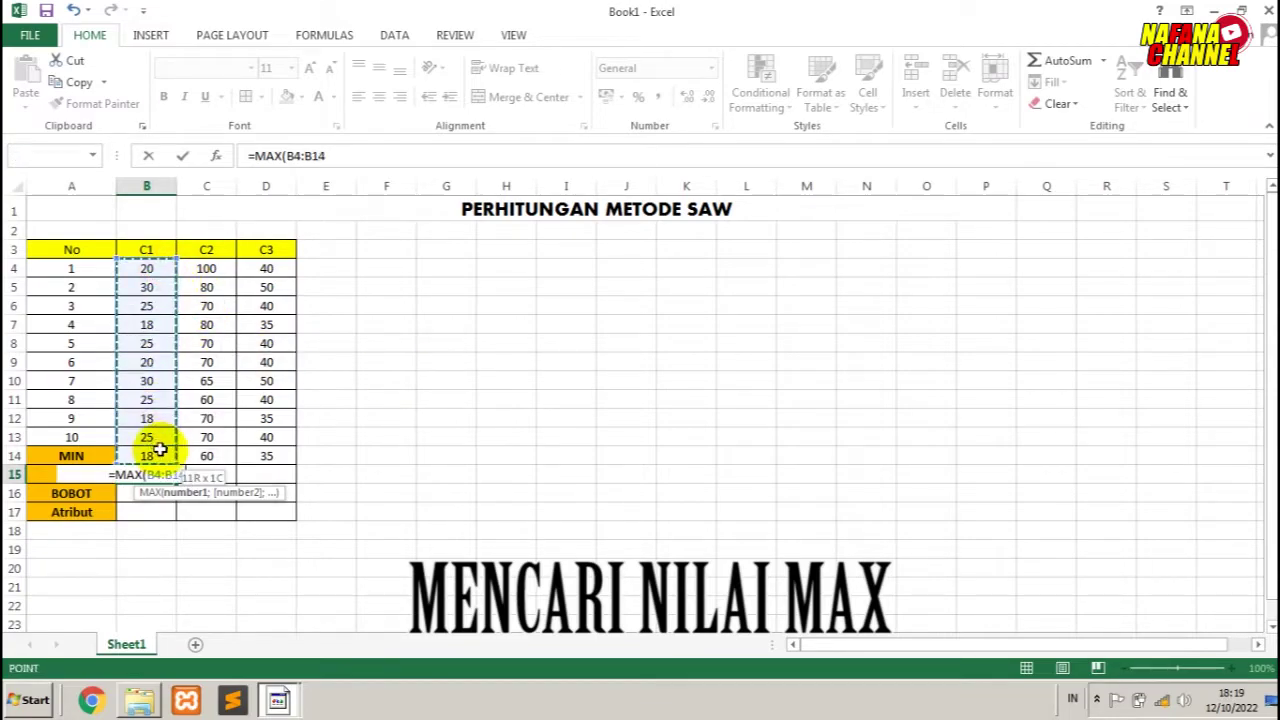
{"action": "type", "text": ")"}
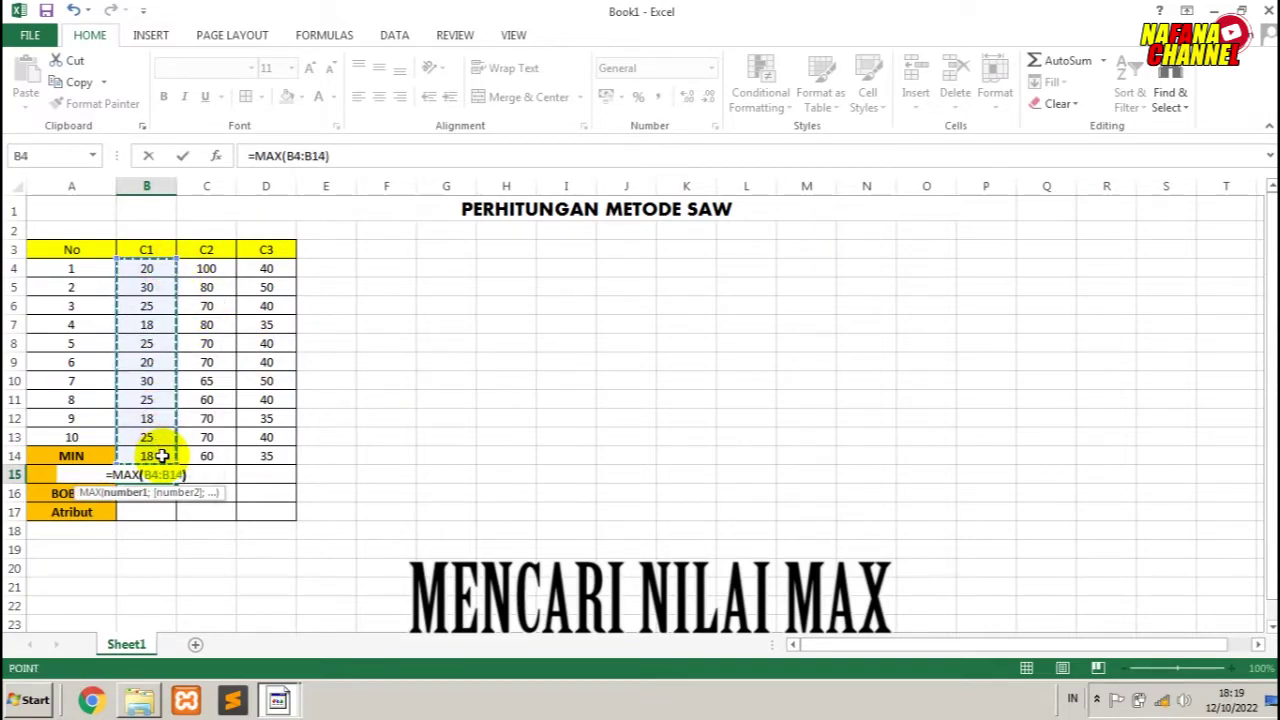
{"action": "key", "text": "Return"}
{"action": "left_click", "coordinate": [155, 475]}
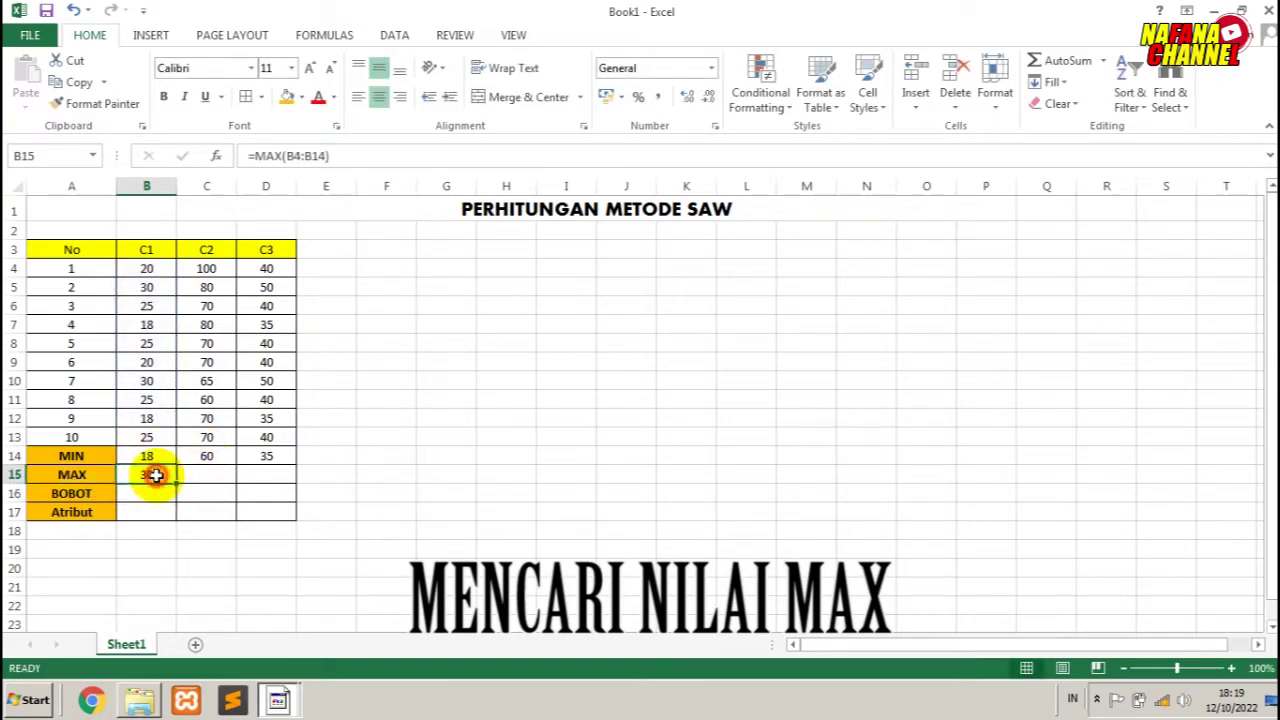
{"action": "left_click_drag", "start_coordinate": [177, 484], "coordinate": [276, 486]}
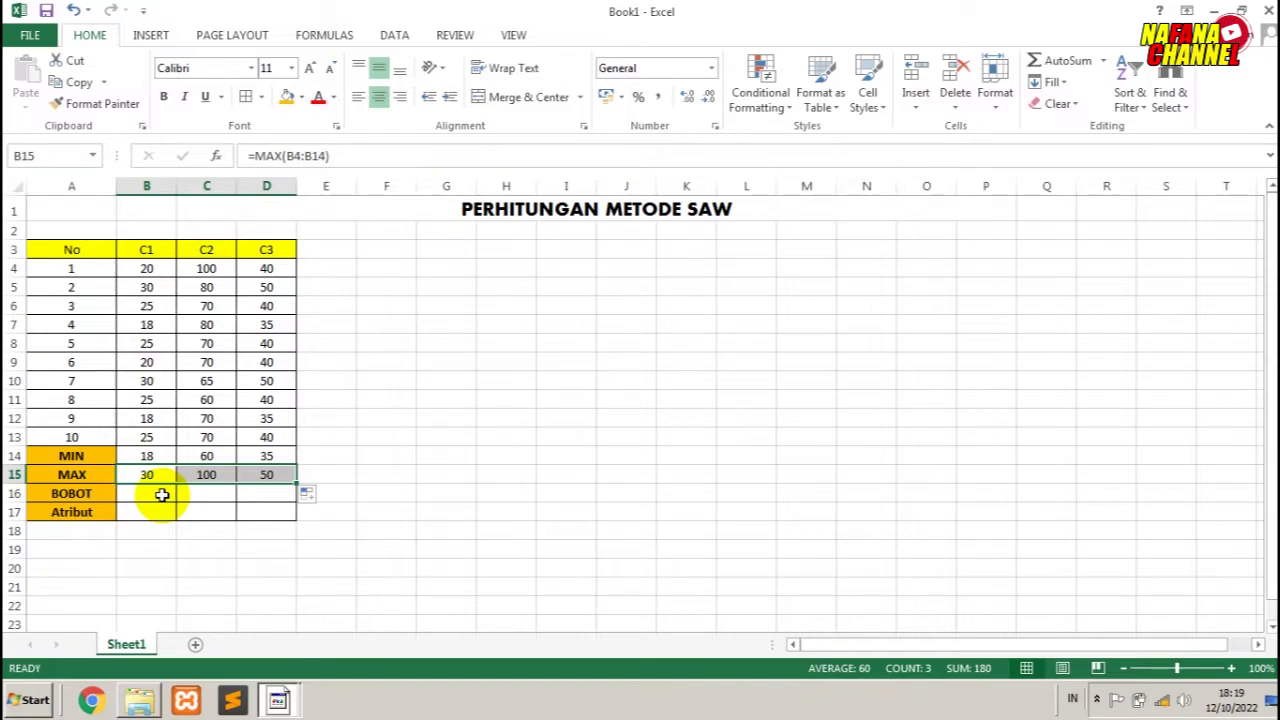
Enter the BOBOT weights =20/100, =30/100 and 0,5 in B16, C16 and D16.
{"action": "left_click", "coordinate": [161, 494]}
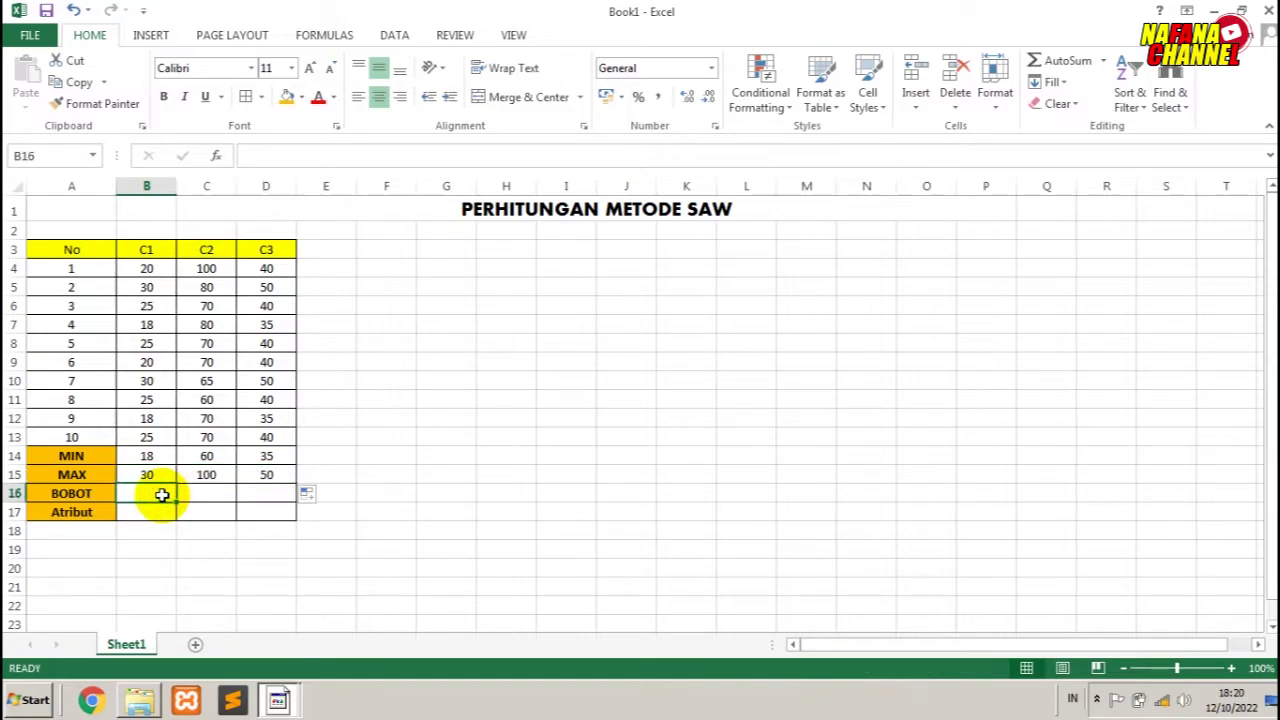
{"action": "type", "text": "=20/100"}
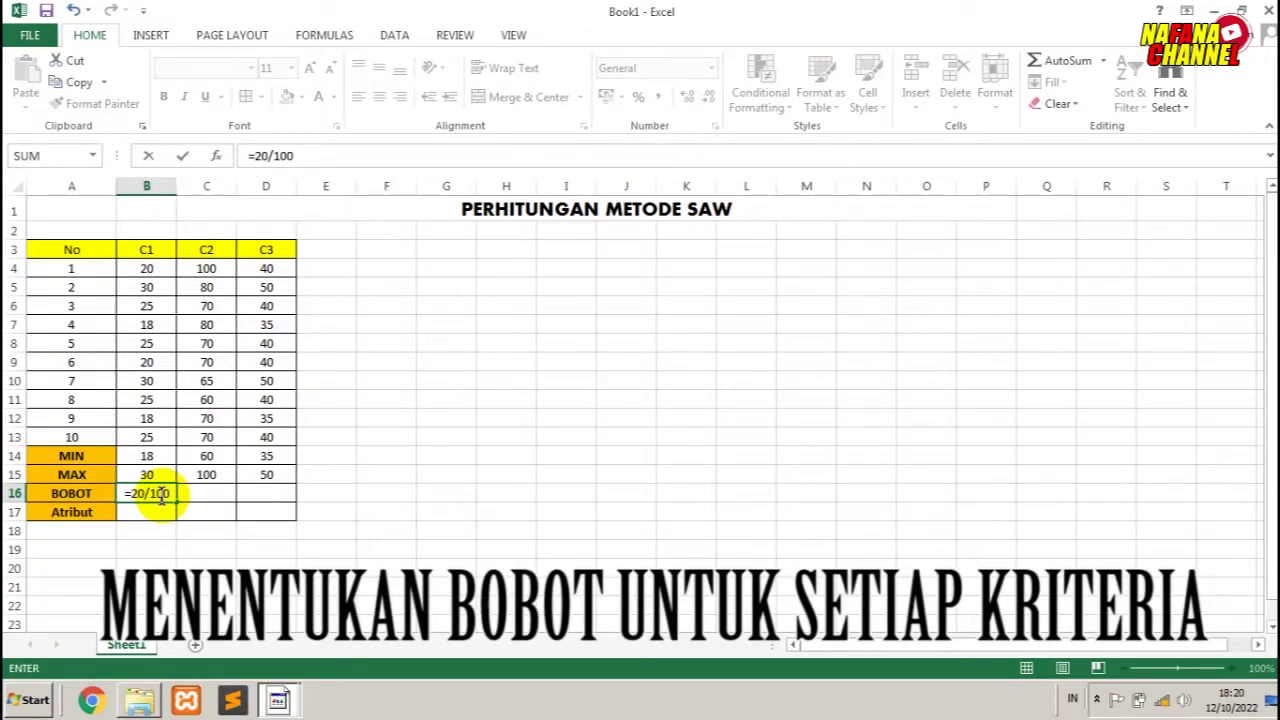
{"action": "key", "text": "Return"}
{"action": "key", "text": "Right"}
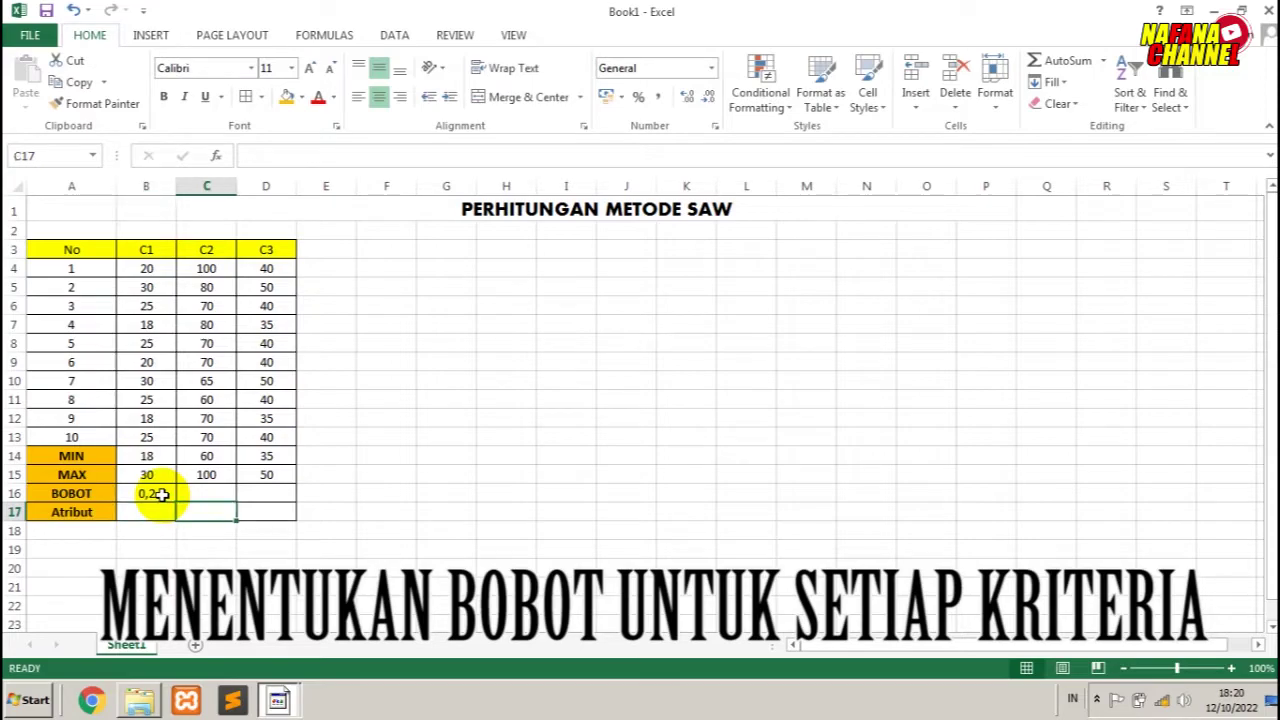
{"action": "key", "text": "Up"}
{"action": "type", "text": "=3"}
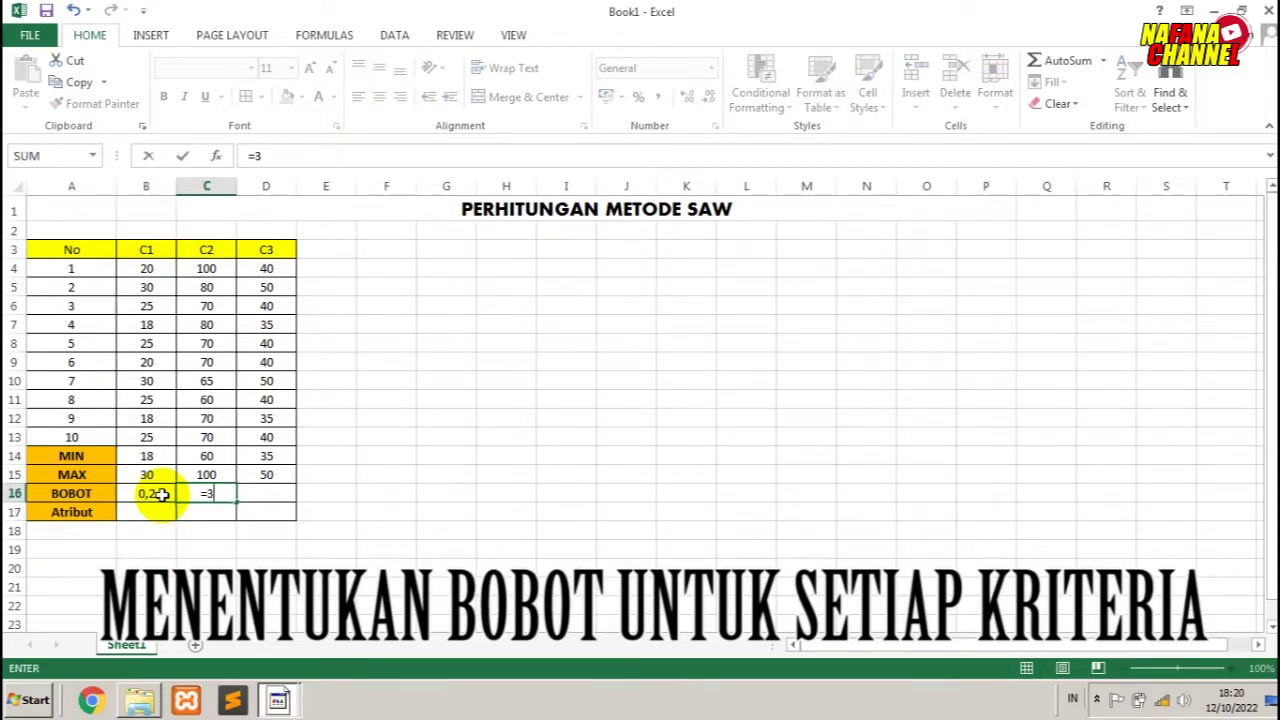
{"action": "type", "text": "0/100"}
{"action": "key", "text": "Return"}
{"action": "key", "text": "Up"}
{"action": "key", "text": "Return"}
{"action": "key", "text": "Up"}
{"action": "key", "text": "Right"}
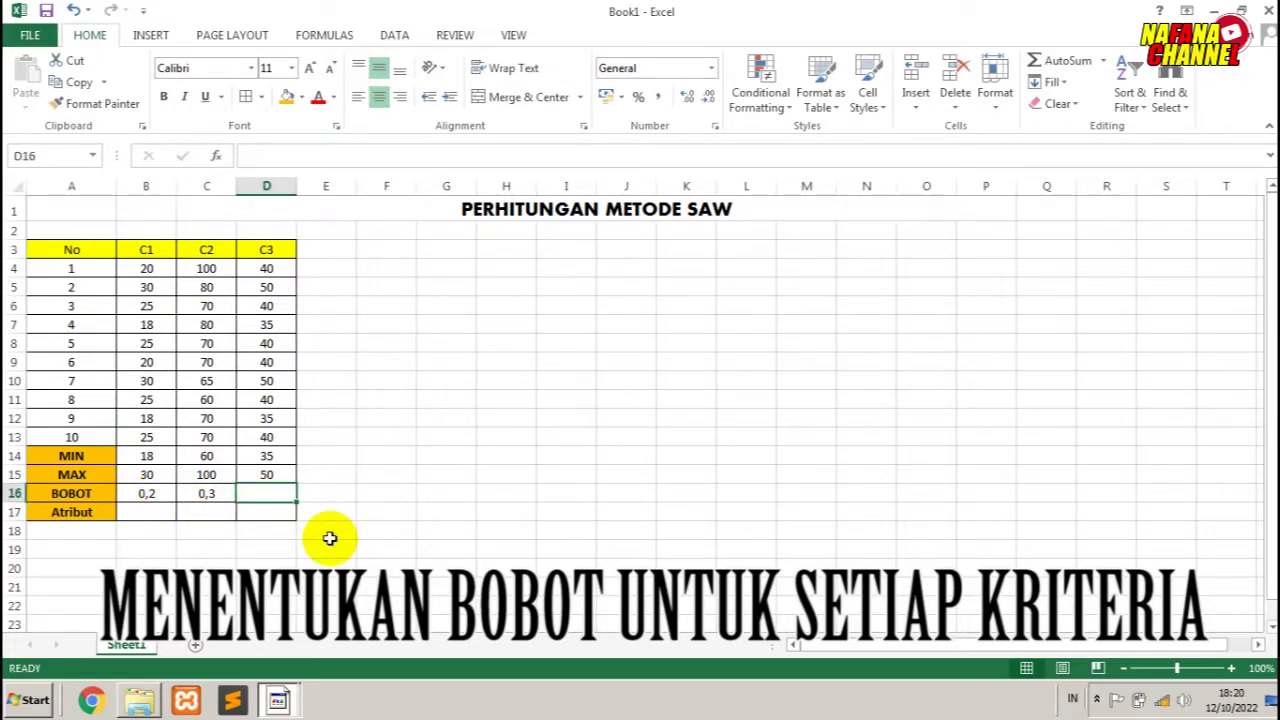
{"action": "type", "text": "="}
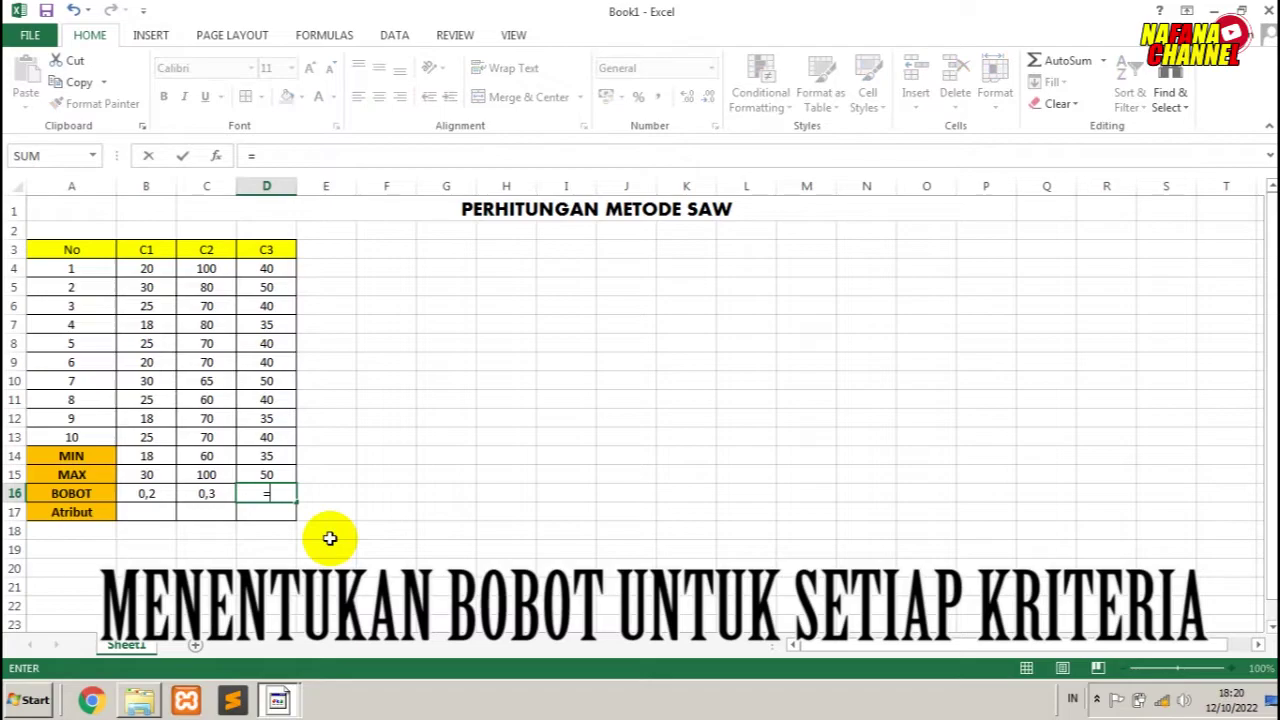
{"action": "type", "text": "50/1"}
{"action": "type", "text": "/100"}
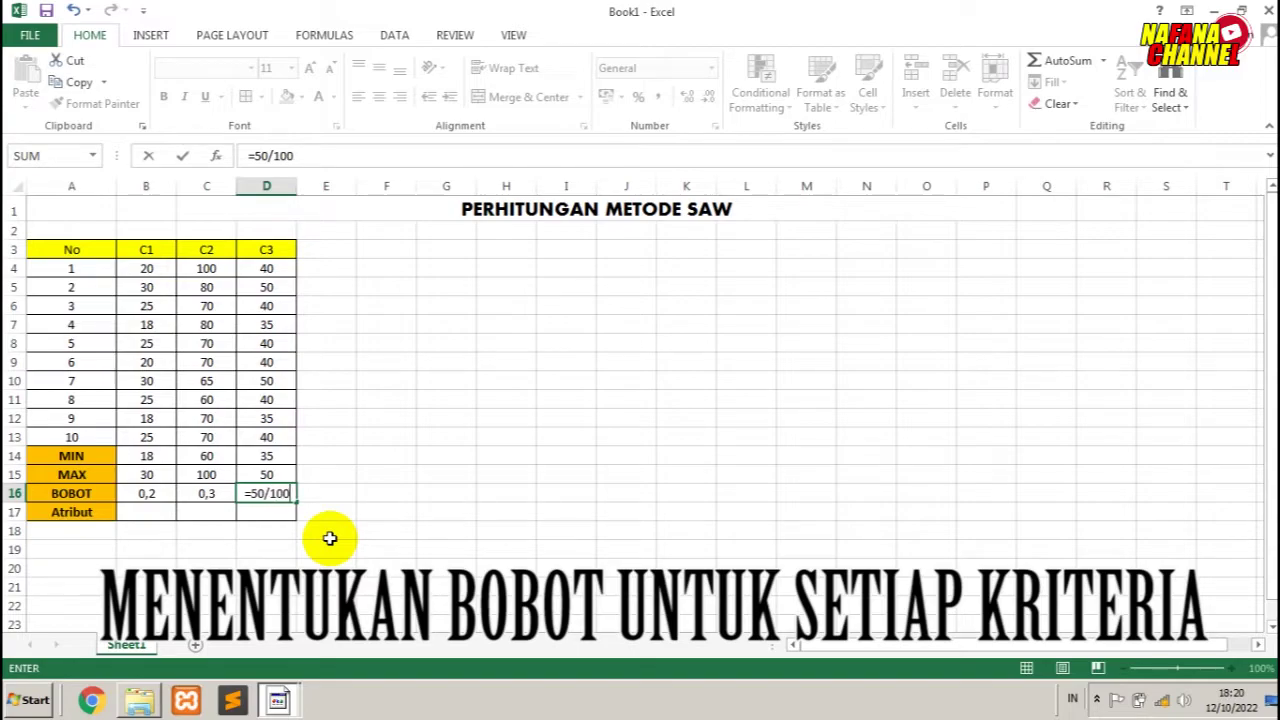
{"action": "key", "text": "Return"}
{"action": "key", "text": "Left"}
{"action": "key", "text": "Left"}
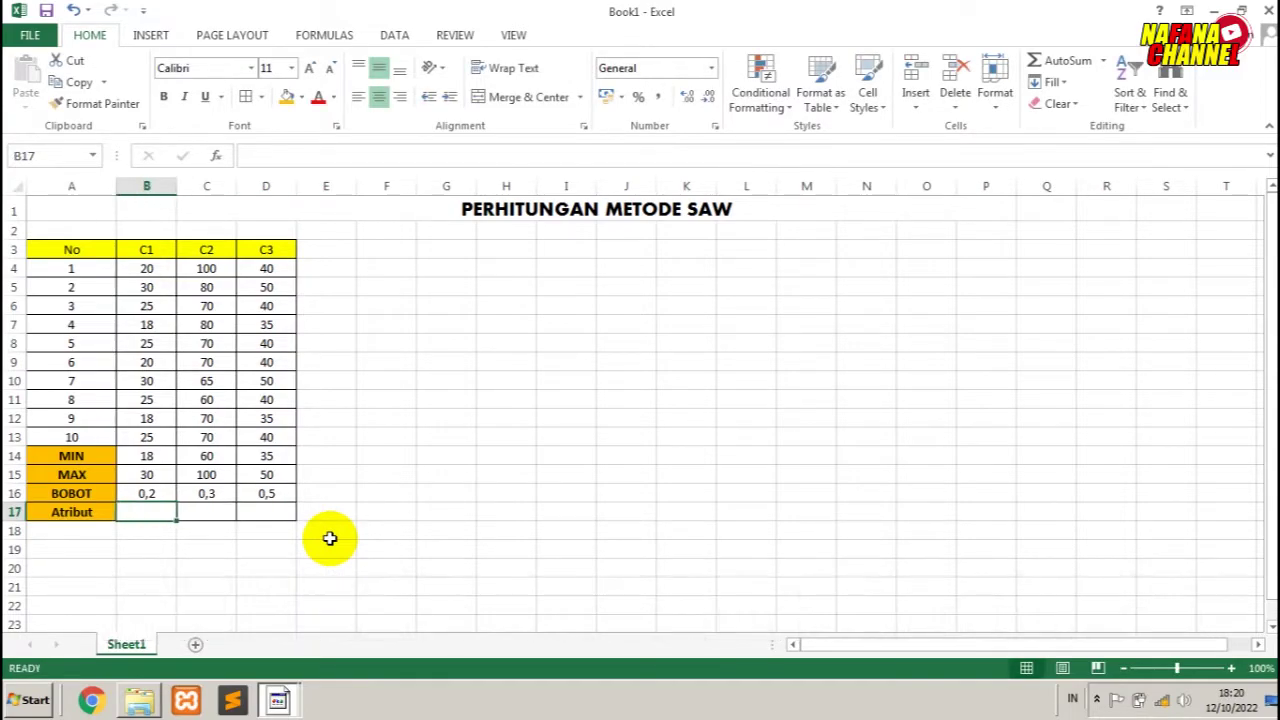
Type BENEFIT as the Atribut value for C1, C2 and C3 in row 17.
{"action": "type", "text": "B"}
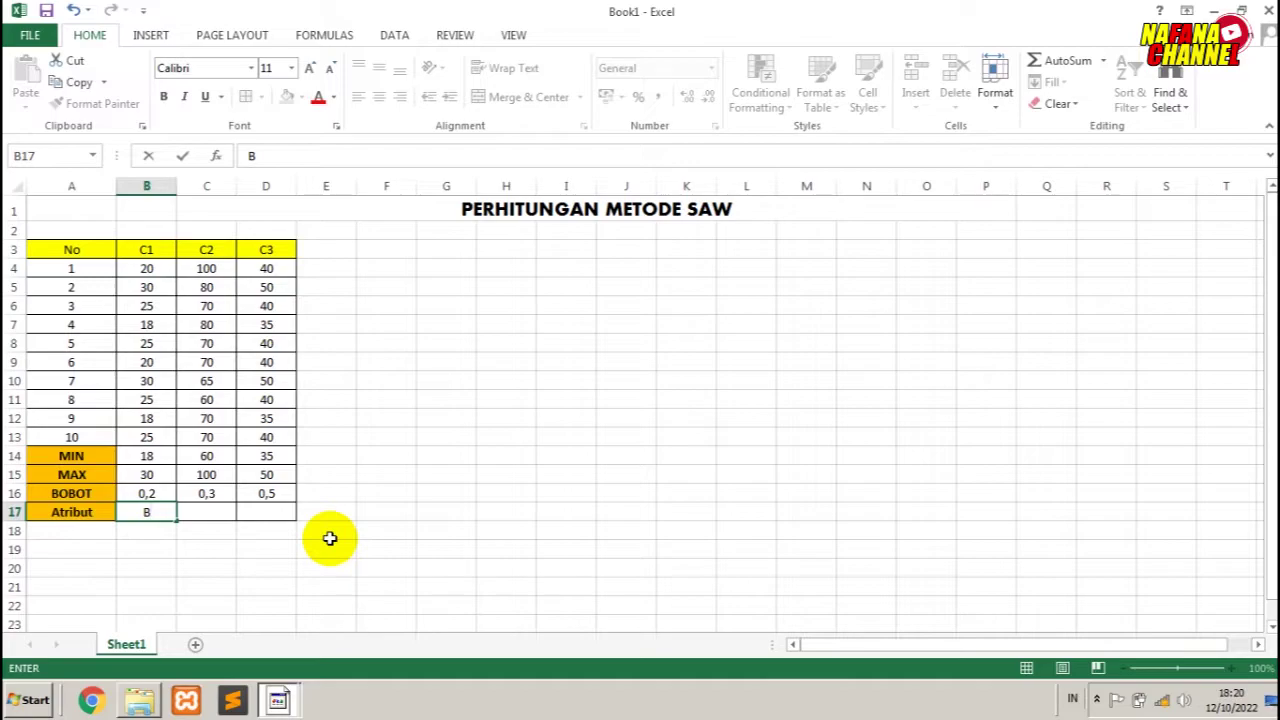
{"action": "type", "text": "ENEFIR"}
{"action": "key", "text": "BackSpace"}
{"action": "type", "text": "T"}
{"action": "key", "text": "Tab"}
{"action": "type", "text": "BENEFIT"}
{"action": "key", "text": "Tab"}
{"action": "type", "text": "BENEFIT"}
{"action": "key", "text": "Tab"}
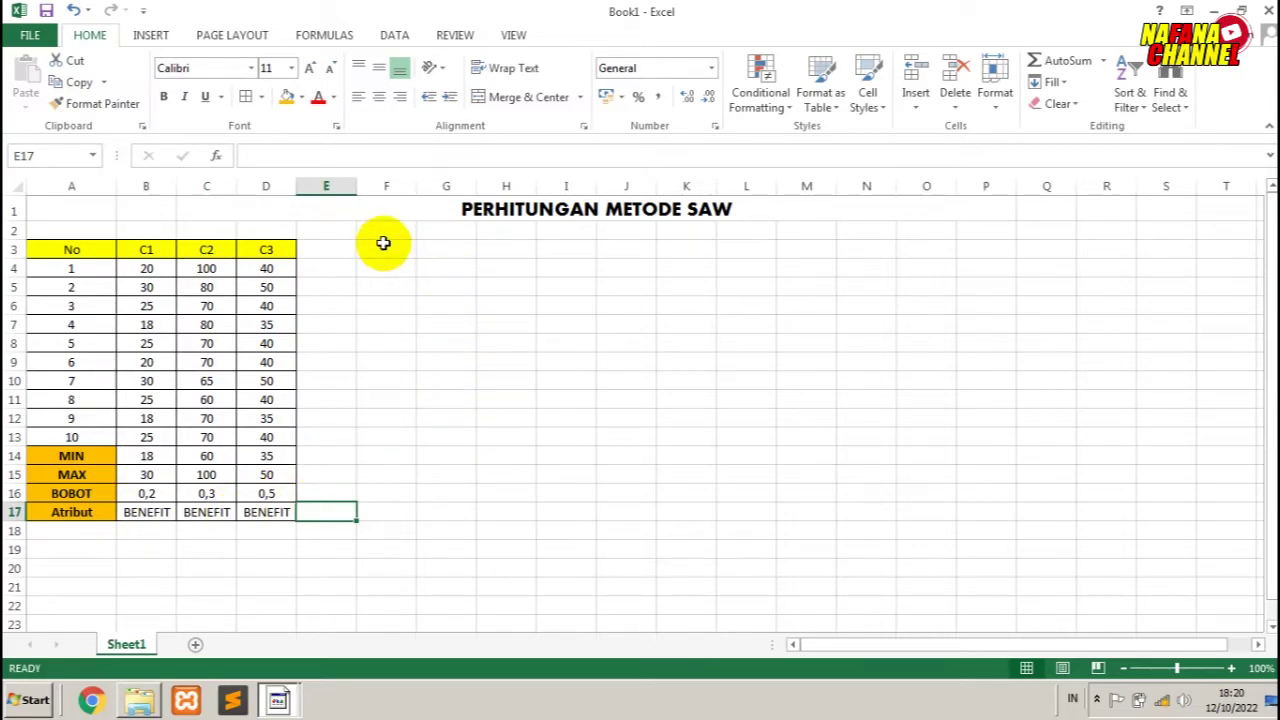
Type the headers NO, C1, C2 and C3 into F3 through I3.
{"action": "left_click", "coordinate": [387, 251]}
{"action": "left_click_drag", "start_coordinate": [387, 251], "coordinate": [465, 253]}
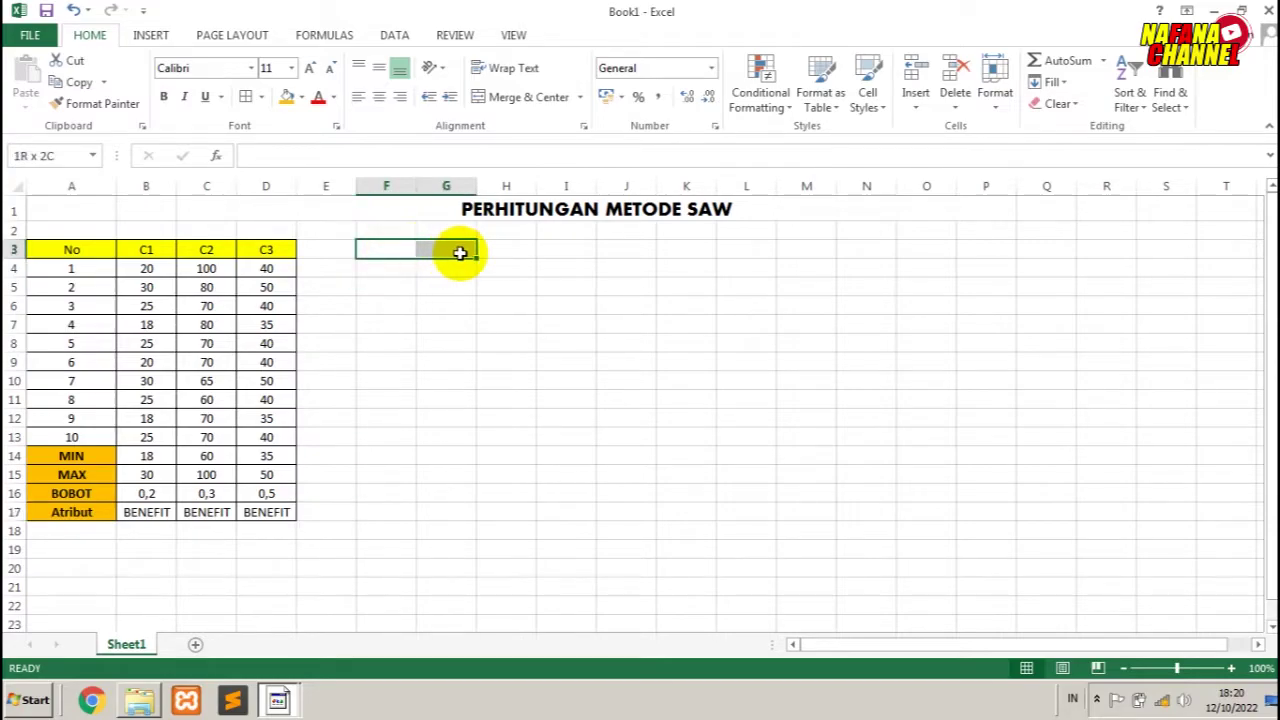
{"action": "left_click_drag", "start_coordinate": [465, 253], "coordinate": [395, 250]}
{"action": "type", "text": "NO"}
{"action": "key", "text": "Tab"}
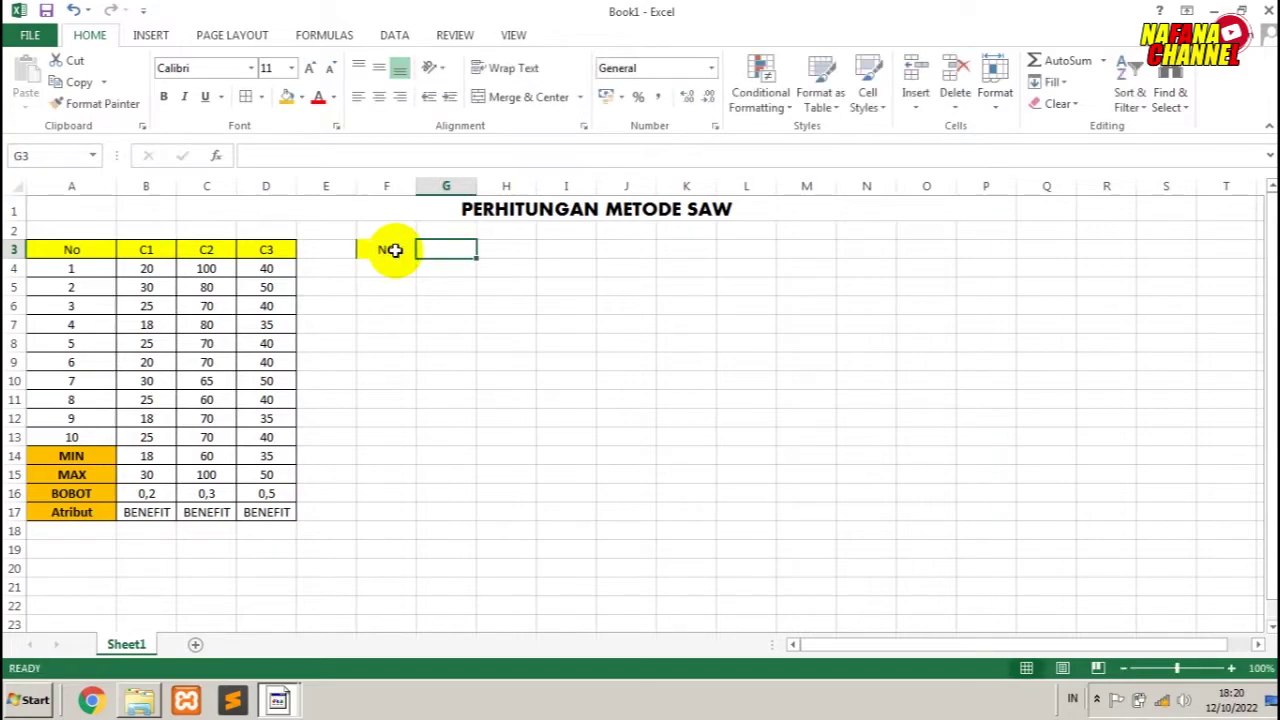
{"action": "type", "text": "C1"}
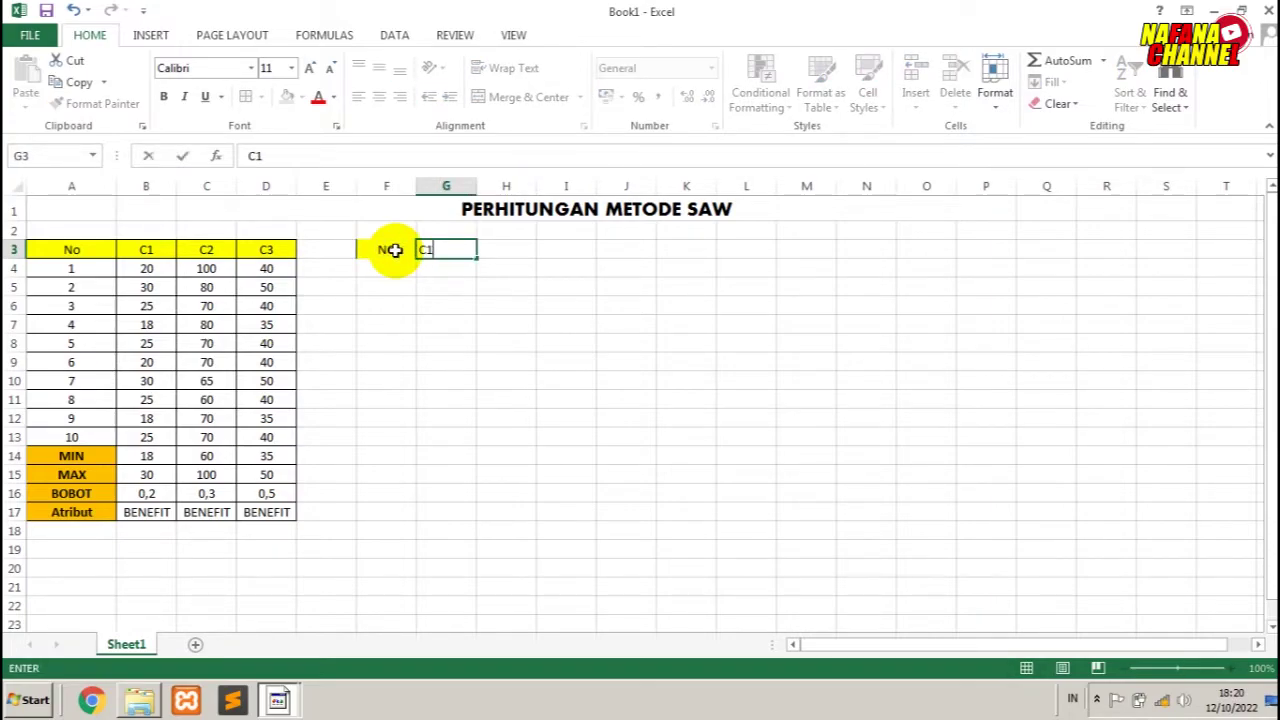
{"action": "key", "text": "Tab"}
{"action": "type", "text": "C2"}
{"action": "key", "text": "Tab"}
{"action": "type", "text": "C3"}
{"action": "key", "text": "Tab"}
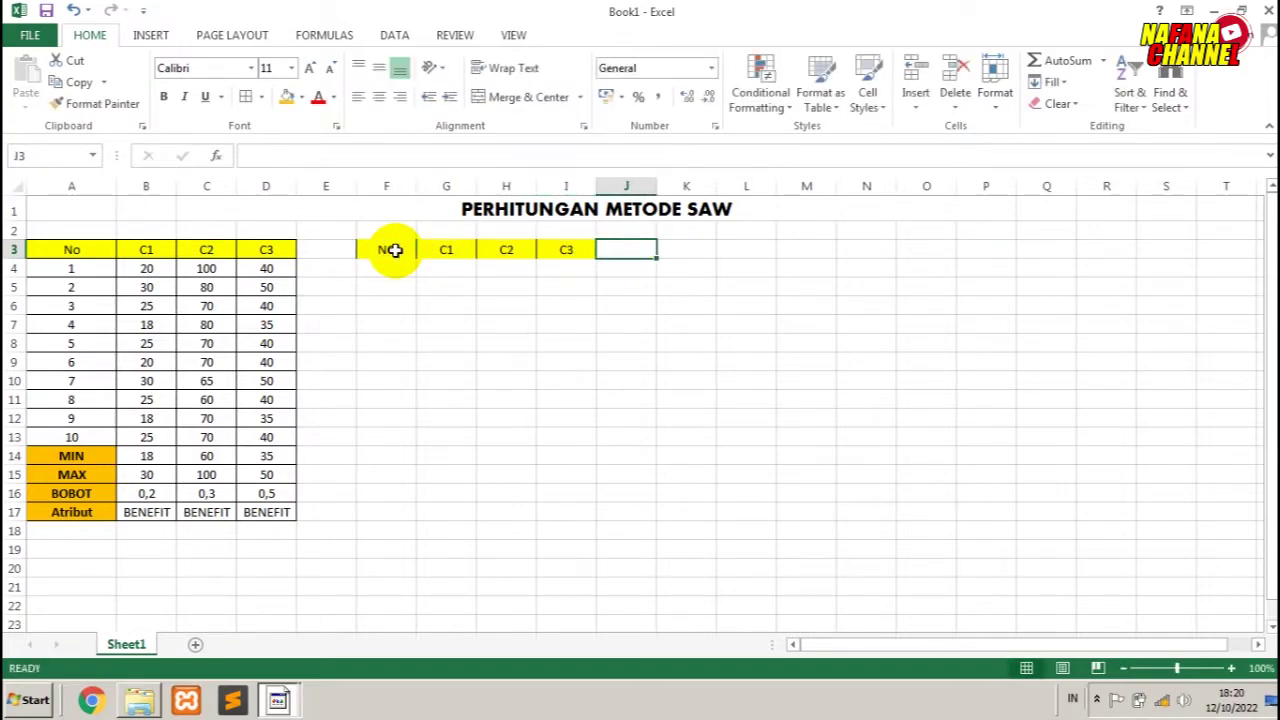
Move the headers down to row 4 and merge F3:I3 as the NORMALISASI title.
{"action": "left_click", "coordinate": [386, 231]}
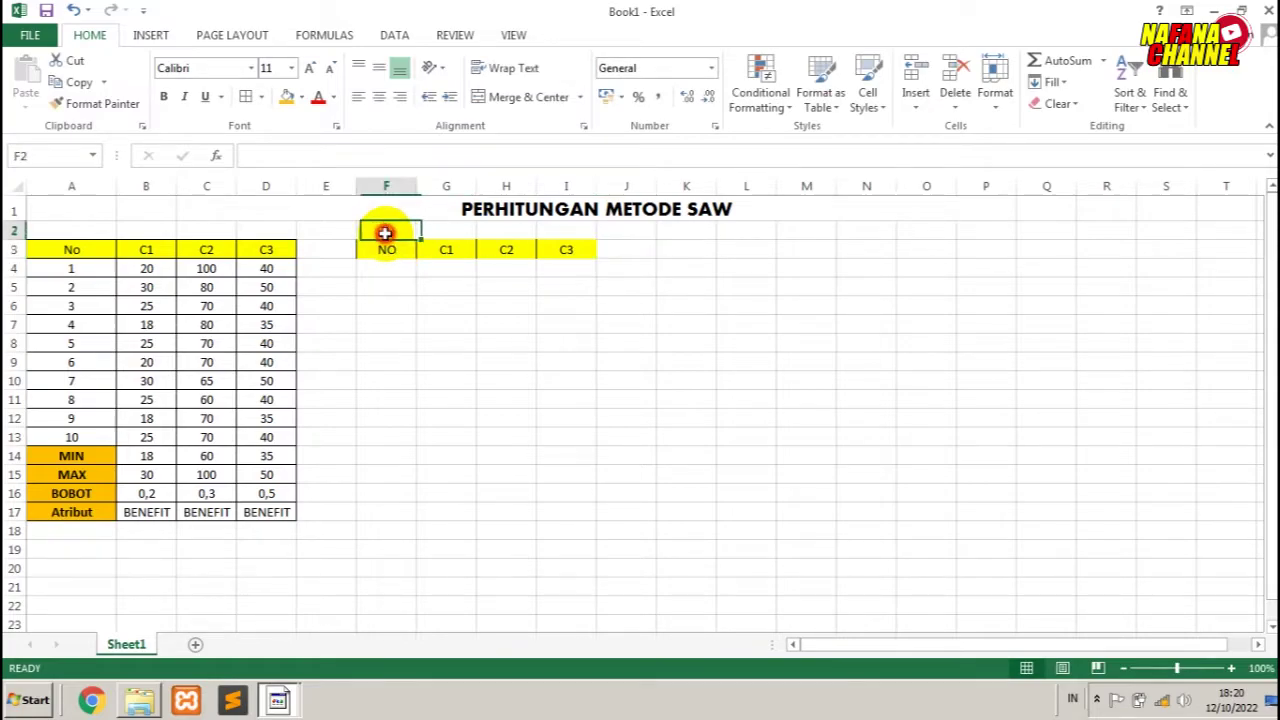
{"action": "left_click_drag", "start_coordinate": [386, 249], "coordinate": [578, 260]}
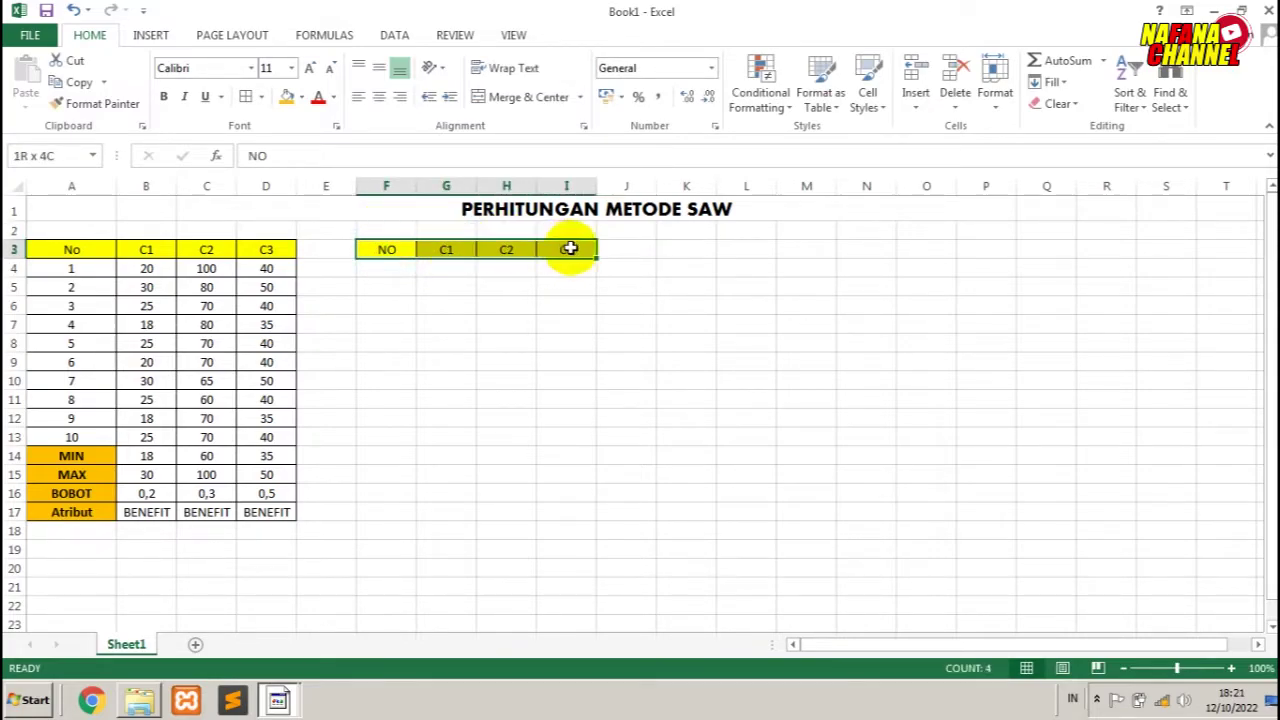
{"action": "left_click_drag", "start_coordinate": [578, 260], "coordinate": [578, 279]}
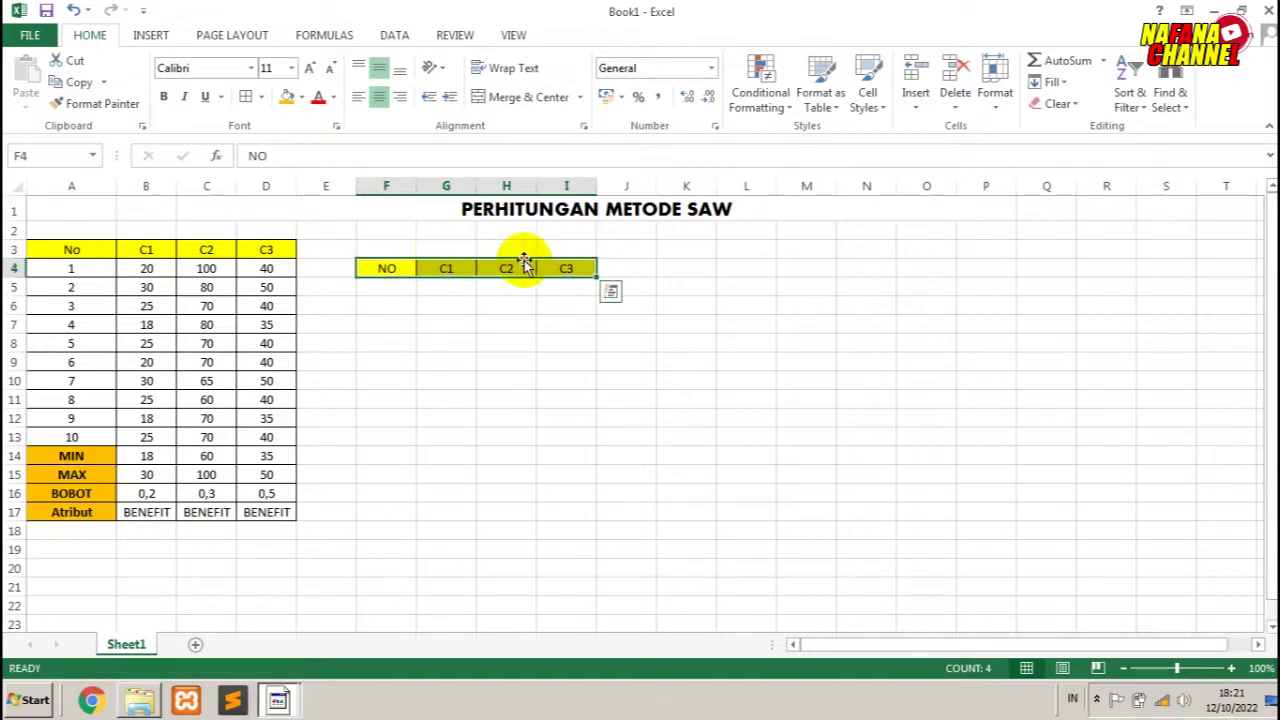
{"action": "left_click_drag", "start_coordinate": [385, 251], "coordinate": [558, 251]}
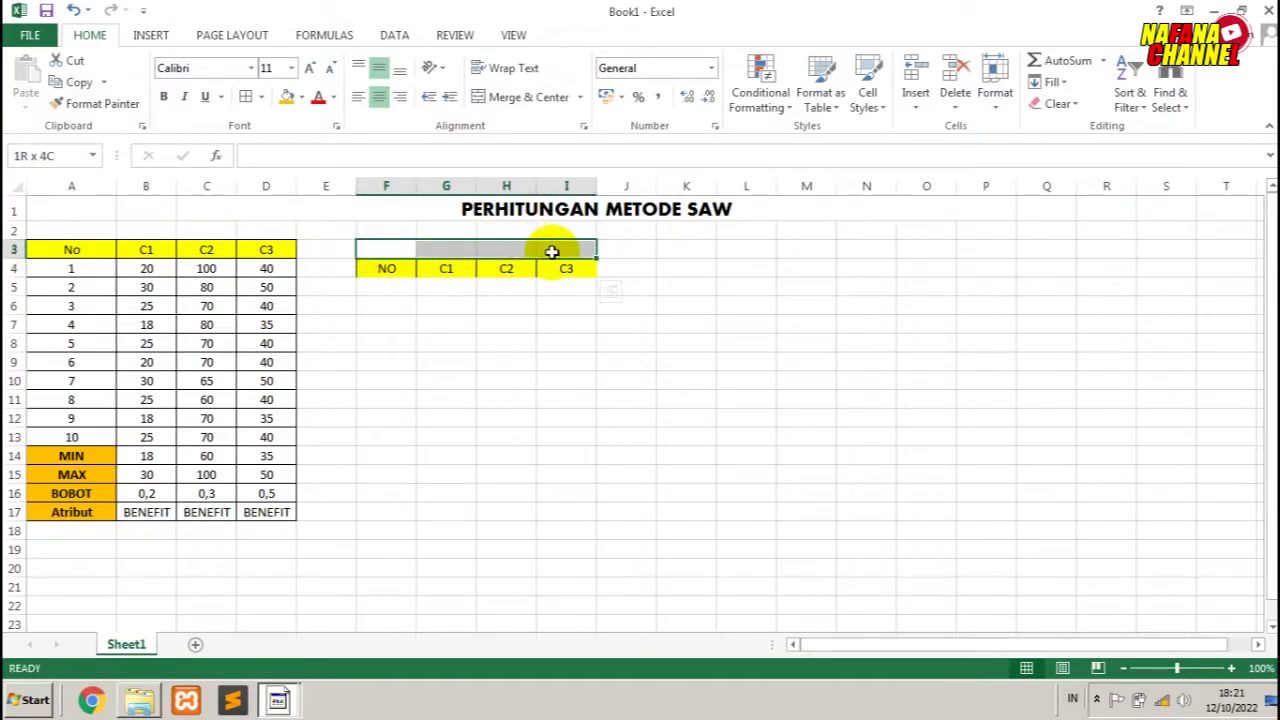
{"action": "left_click", "coordinate": [520, 116]}
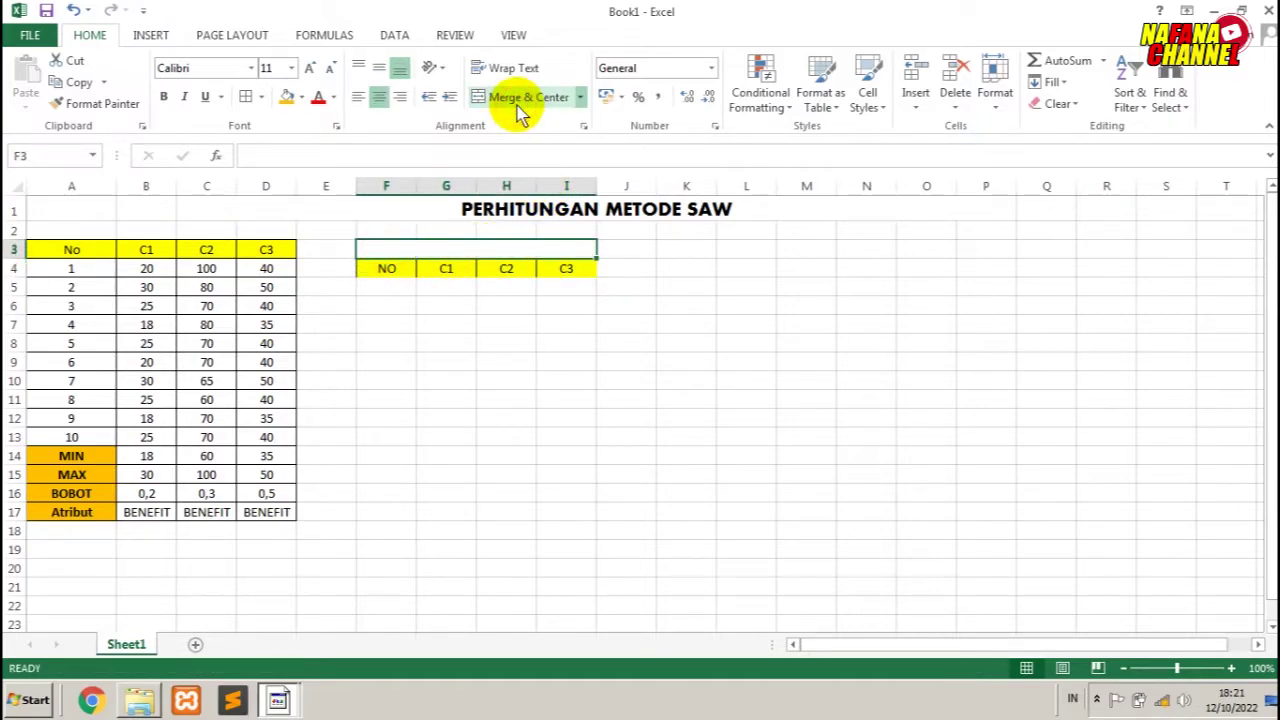
{"action": "type", "text": "NORMALISASI"}
{"action": "key", "text": "Return"}
{"action": "key", "text": "Return"}
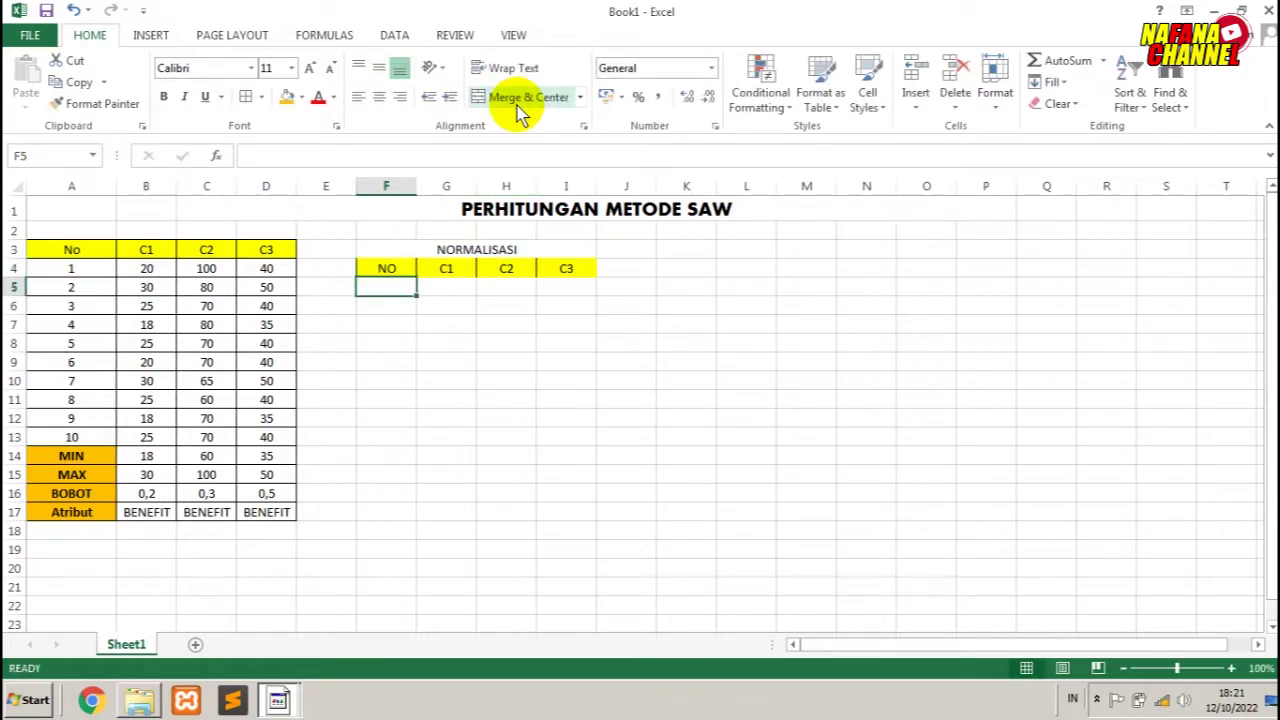
Number the NORMALISASI rows 1 to 10 down column F.
{"action": "type", "text": "1"}
{"action": "key", "text": "Return"}
{"action": "type", "text": "2"}
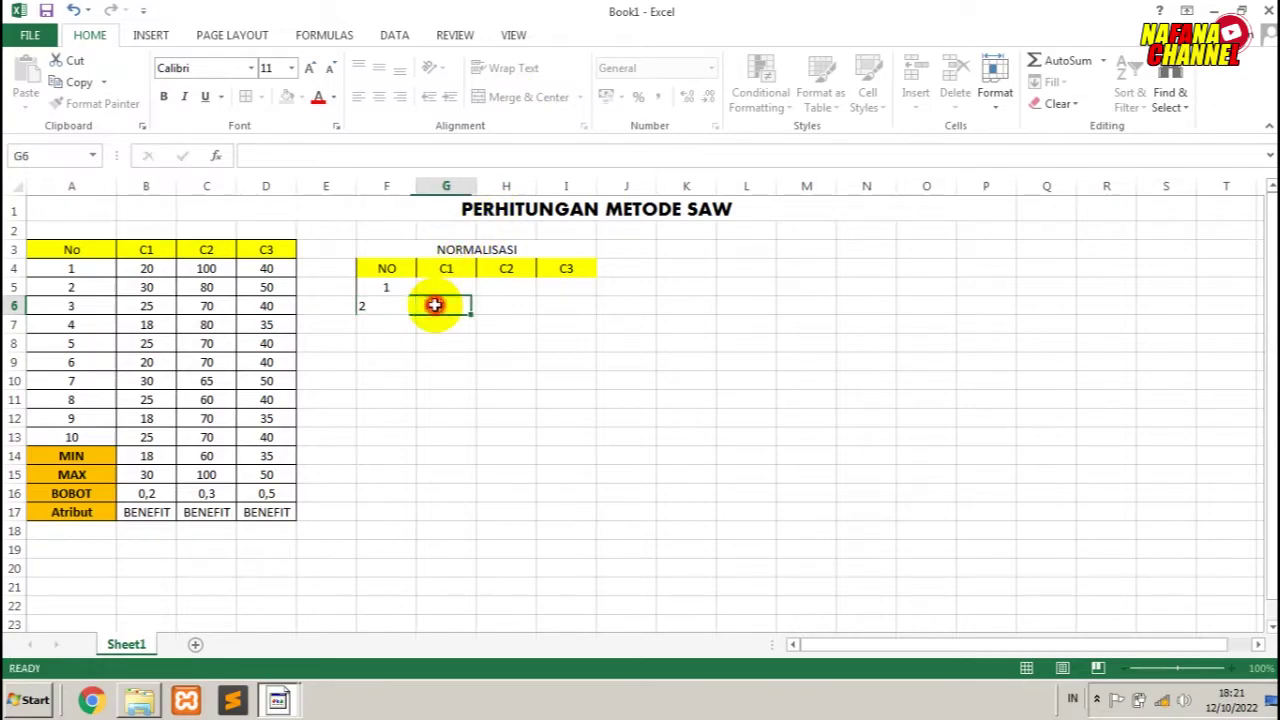
{"action": "left_click_drag", "start_coordinate": [405, 287], "coordinate": [383, 463]}
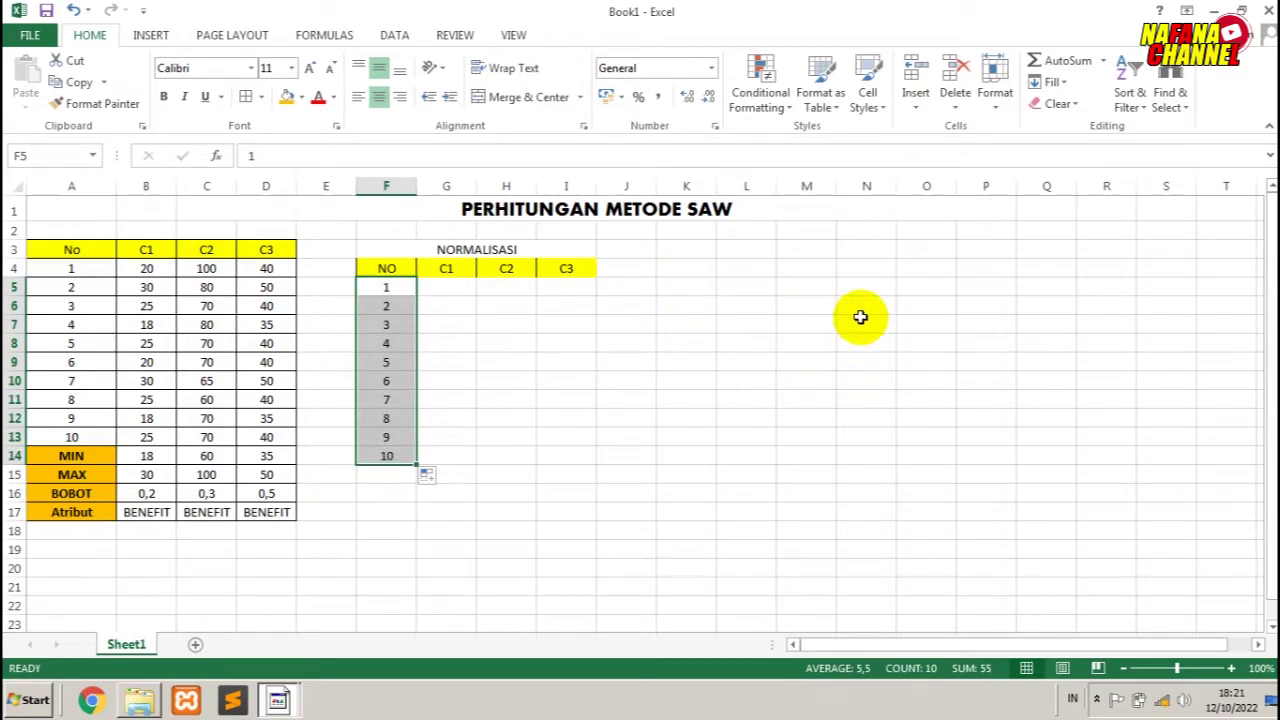
{"action": "left_click", "coordinate": [466, 378]}
{"action": "key", "text": "Up"}
{"action": "key", "text": "Up"}
{"action": "key", "text": "Up"}
{"action": "key", "text": "Up"}
{"action": "key", "text": "Up"}
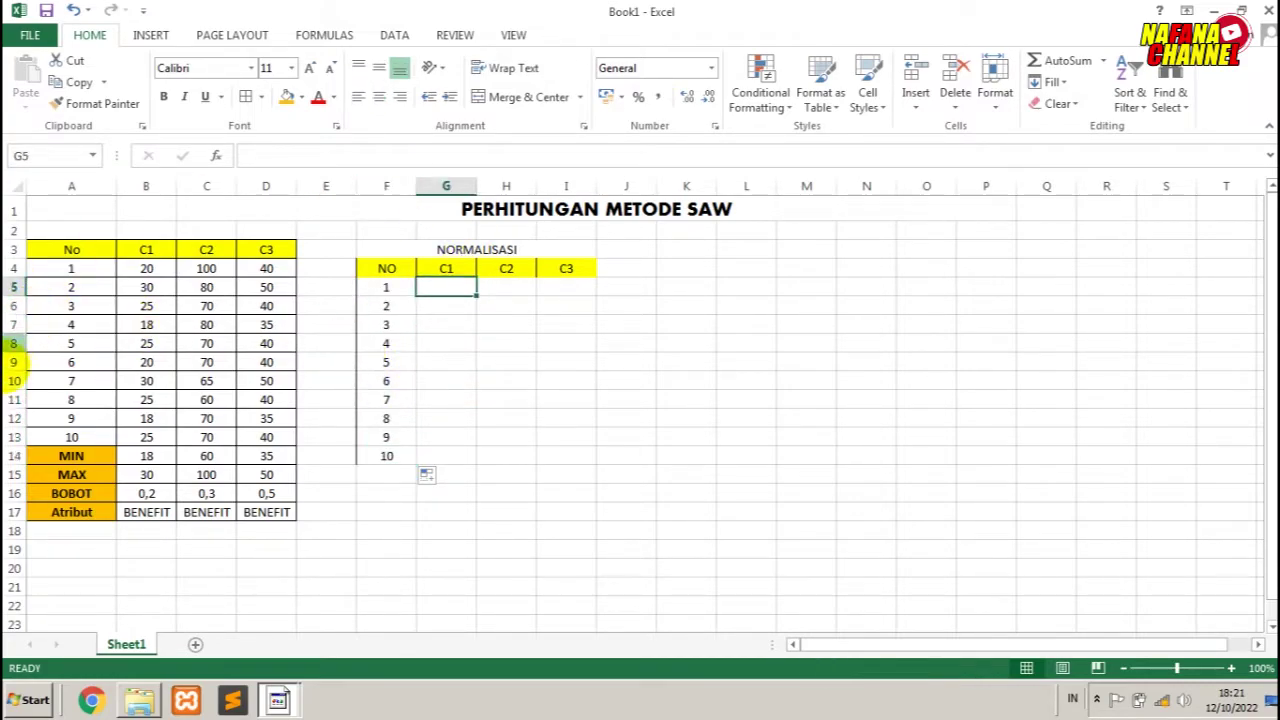
Enter =IF(B17="BENEFIT";B4/B15;B14/B4) in G5, giving 0,666667.
{"action": "type", "text": "="}
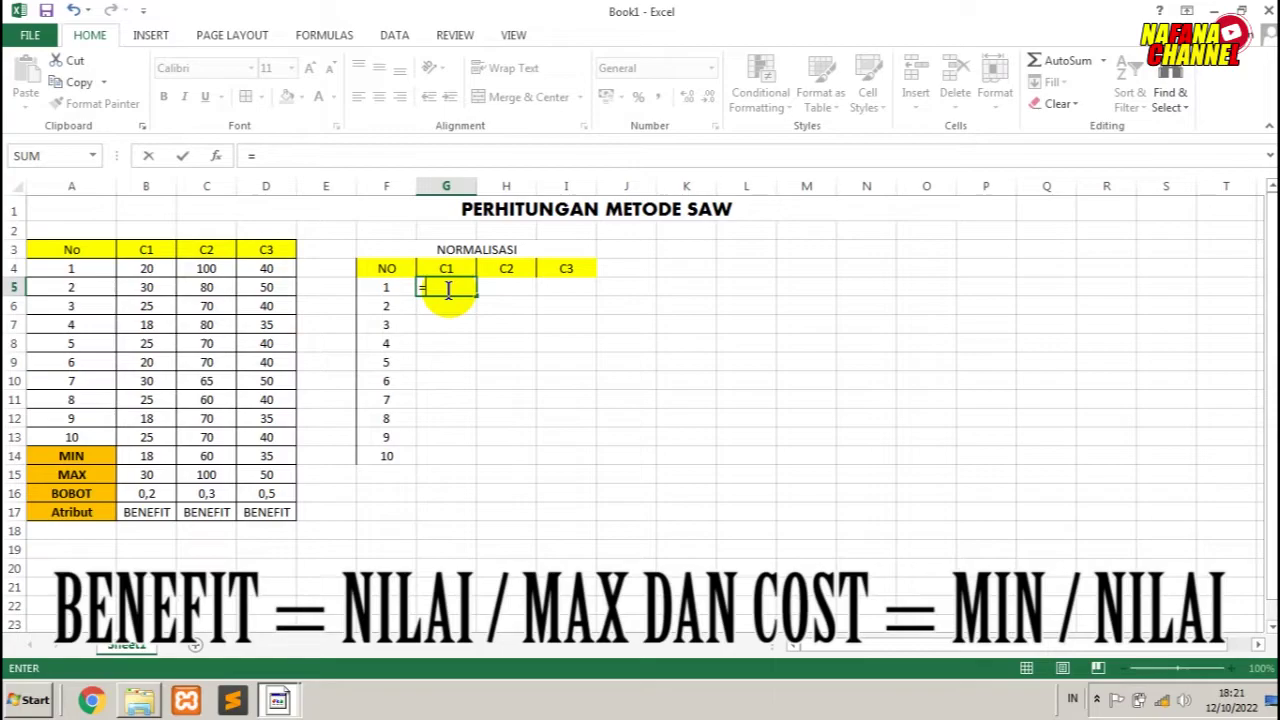
{"action": "type", "text": "IF"}
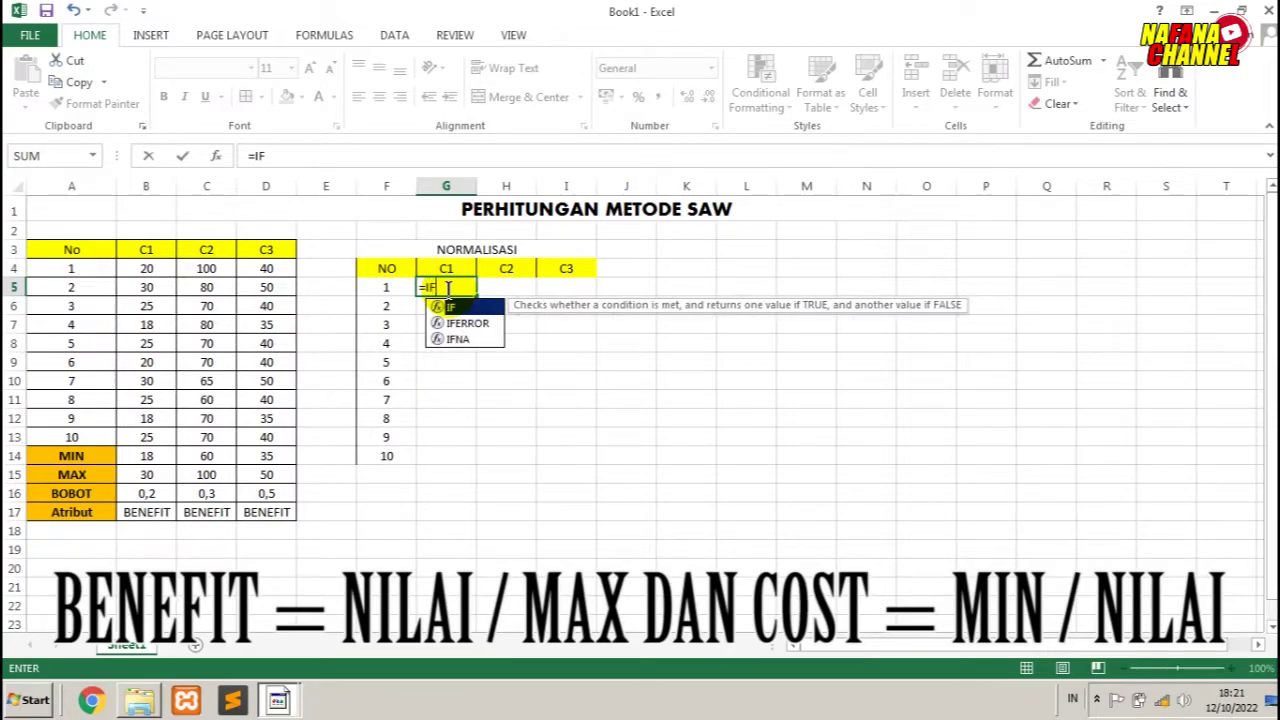
{"action": "type", "text": "("}
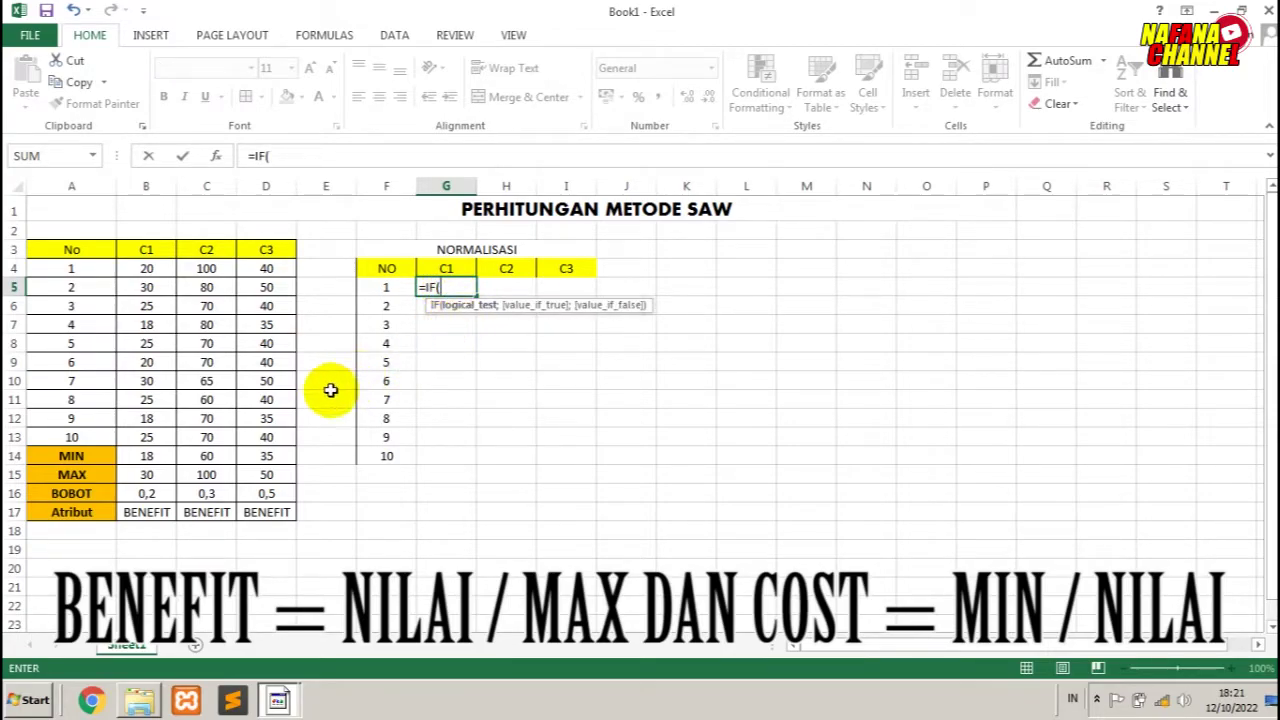
{"action": "left_click", "coordinate": [152, 514]}
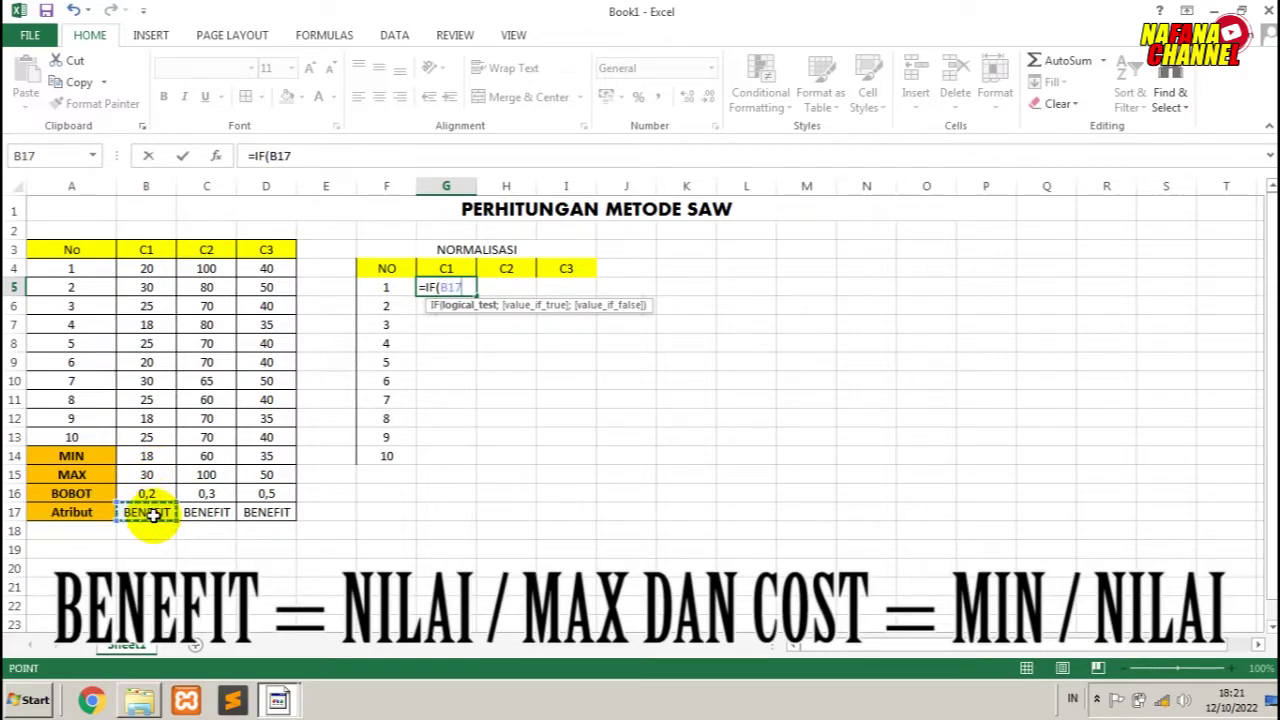
{"action": "type", "text": "=\""}
{"action": "type", "text": "BENEFIT\";"}
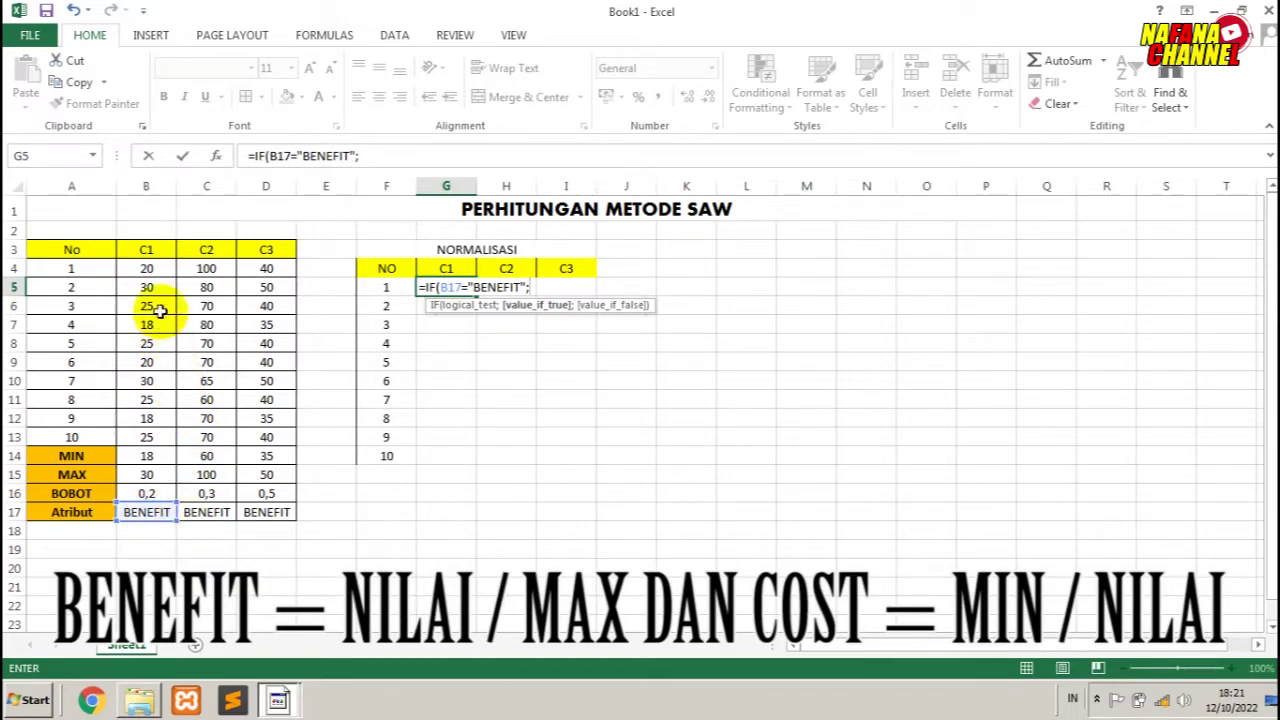
{"action": "left_click", "coordinate": [151, 270]}
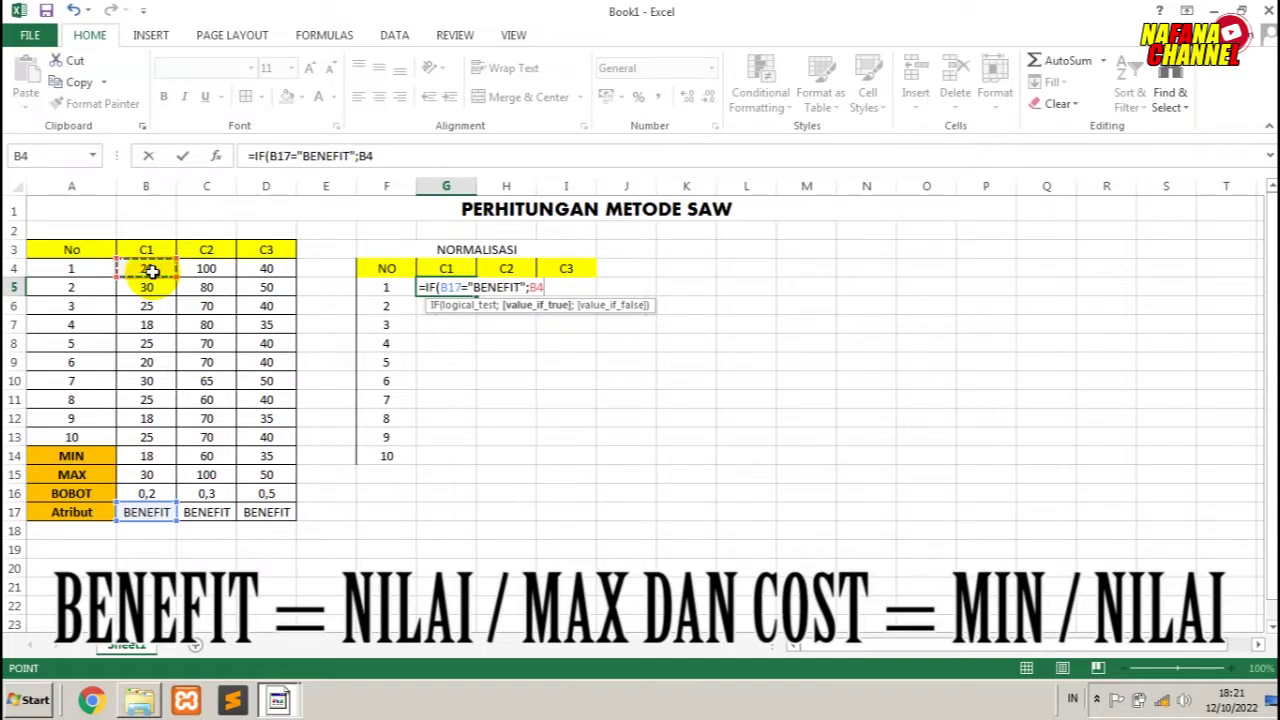
{"action": "type", "text": "/"}
{"action": "left_click", "coordinate": [147, 475]}
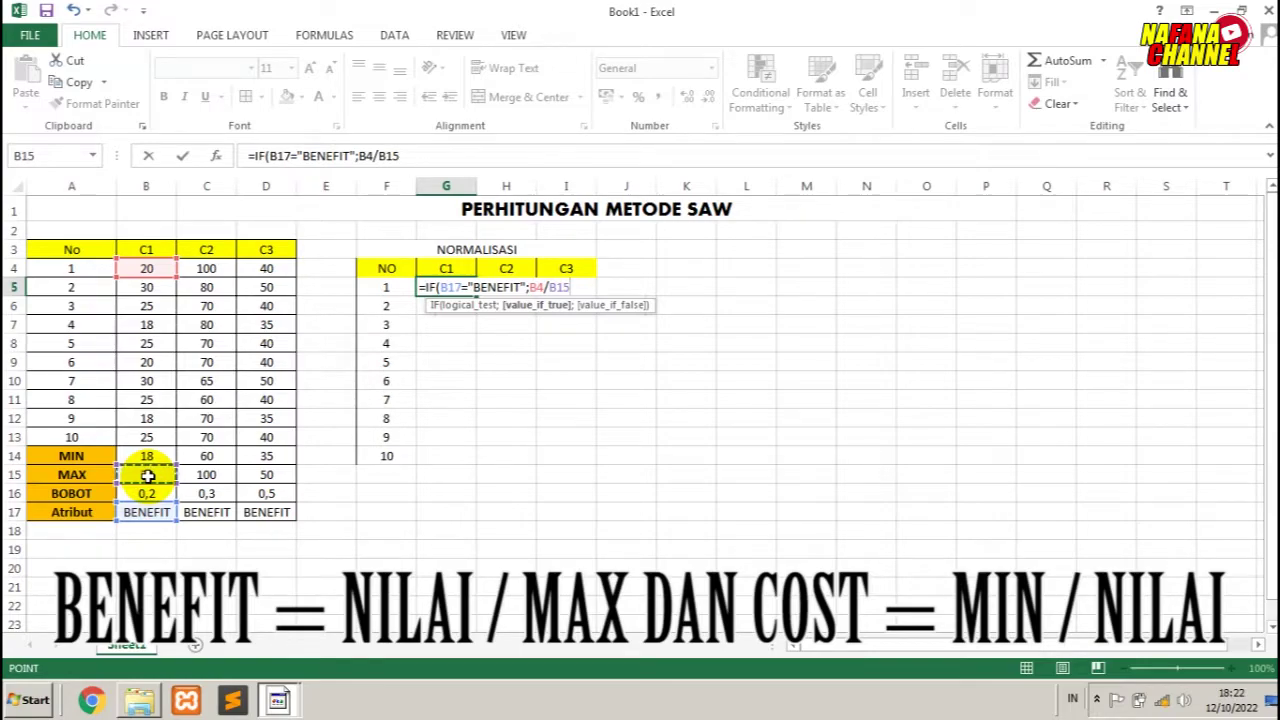
{"action": "type", "text": ";"}
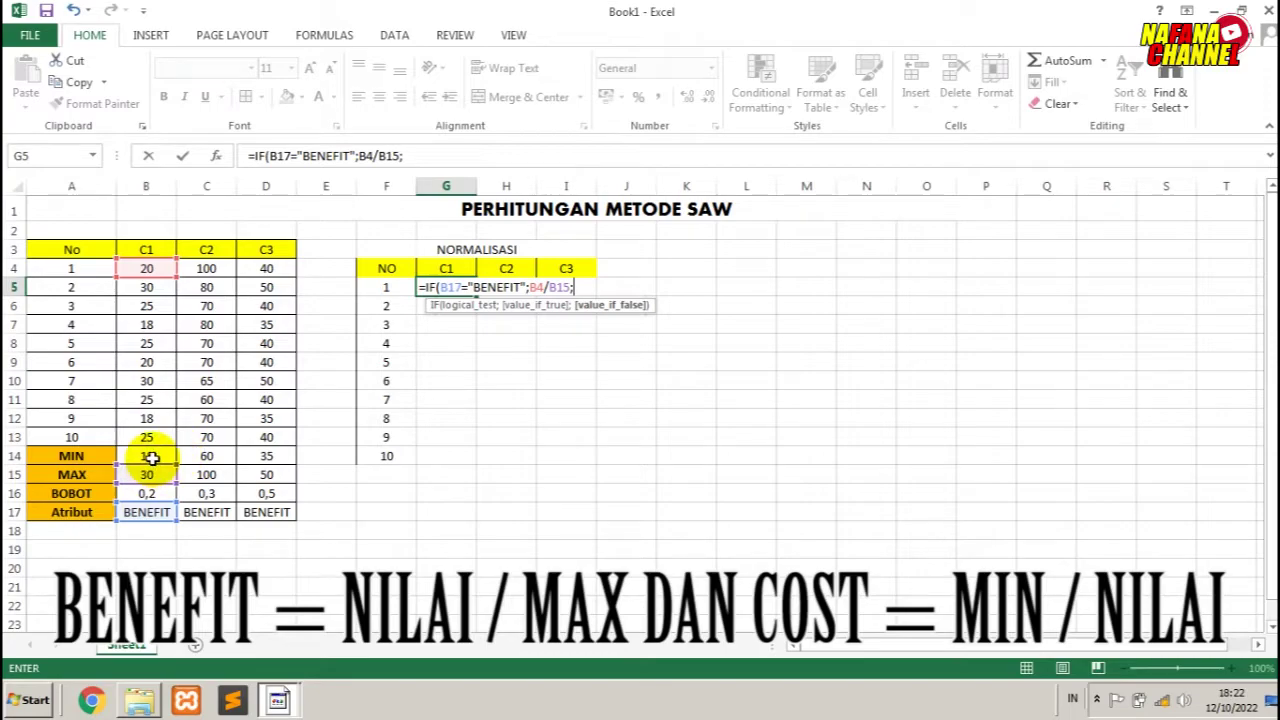
{"action": "left_click", "coordinate": [151, 457]}
{"action": "type", "text": "/"}
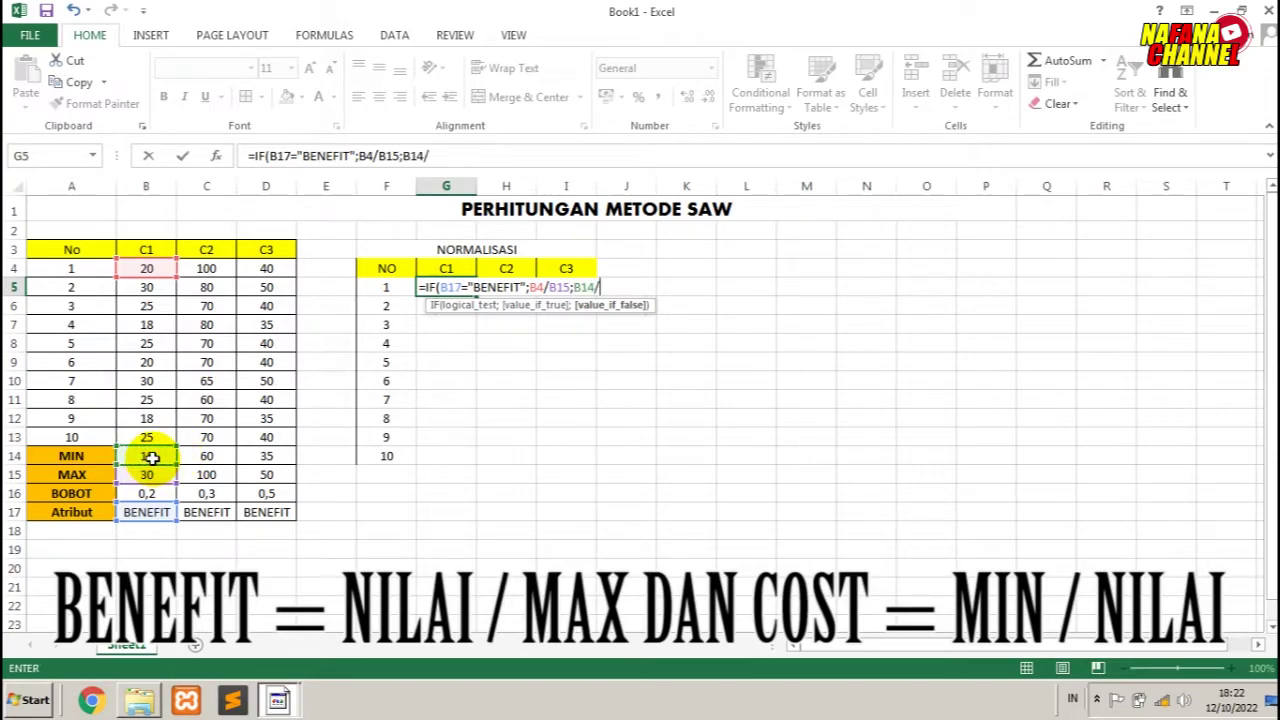
{"action": "left_click", "coordinate": [140, 271]}
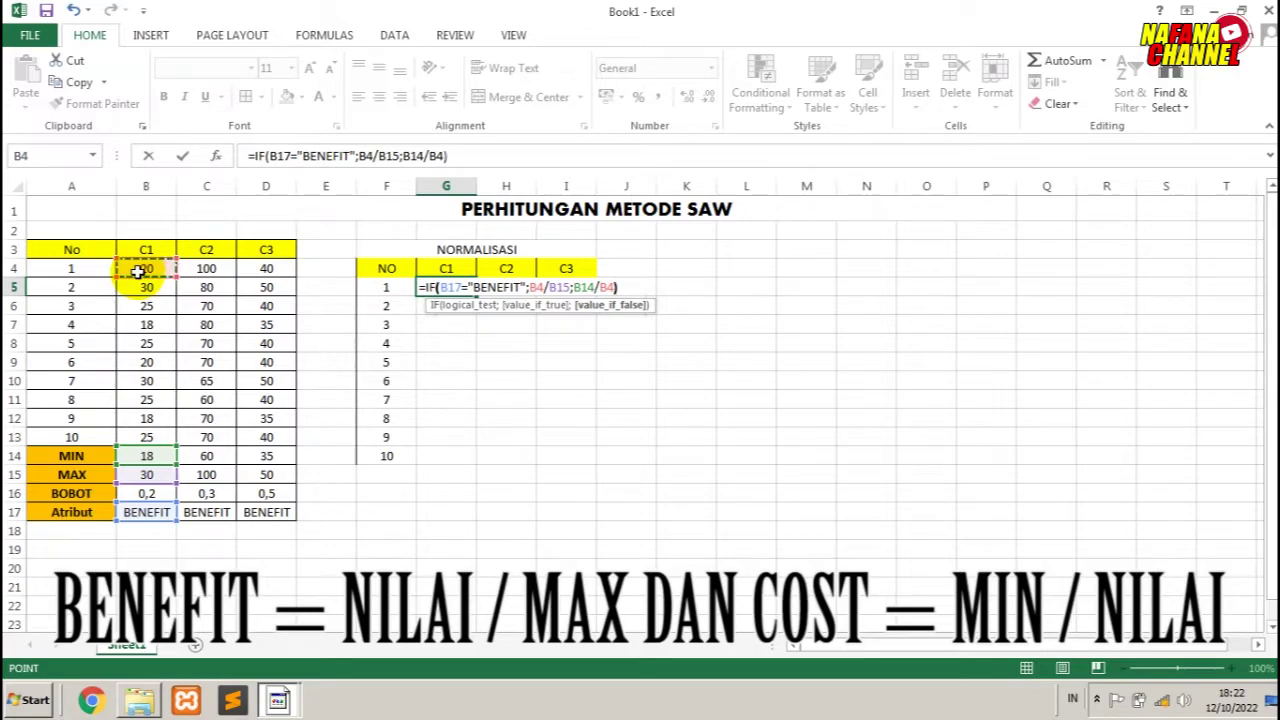
{"action": "type", "text": ")"}
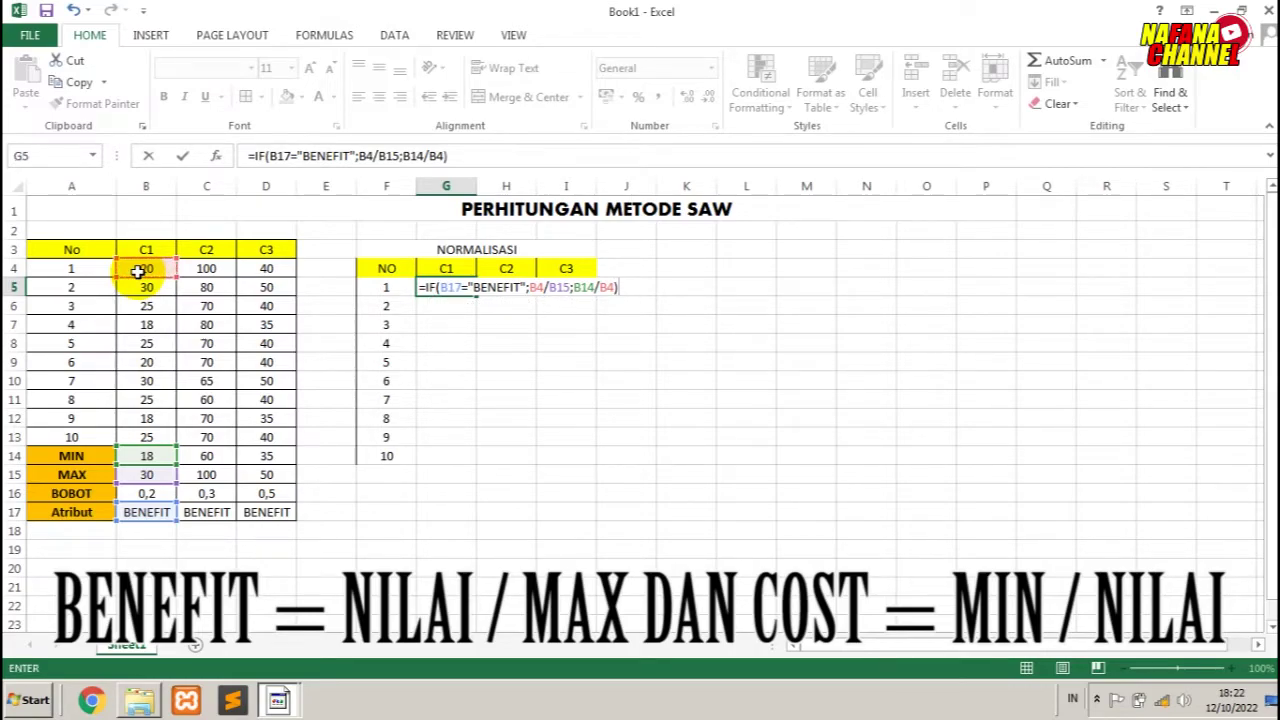
{"action": "key", "text": "Return"}
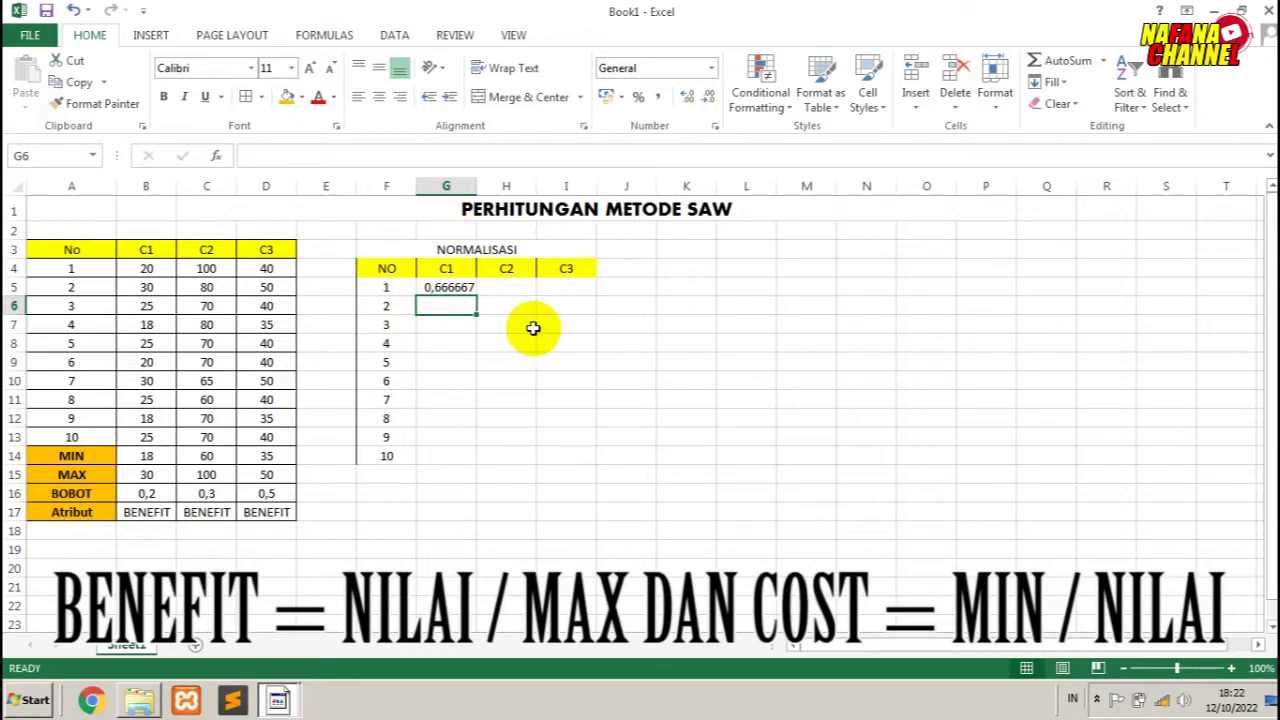
Copy the G5 formula across to H5 and I5, giving 1 and 0,8.
{"action": "left_click", "coordinate": [452, 288]}
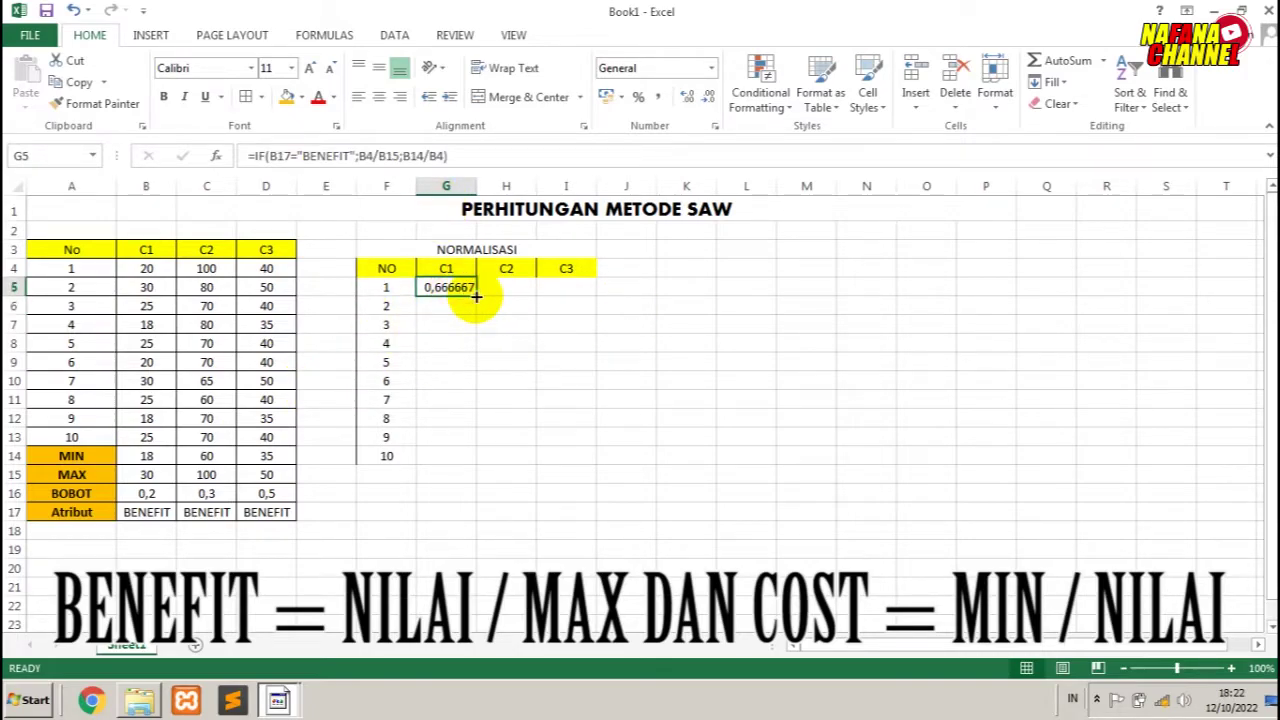
{"action": "left_click_drag", "start_coordinate": [476, 296], "coordinate": [587, 292]}
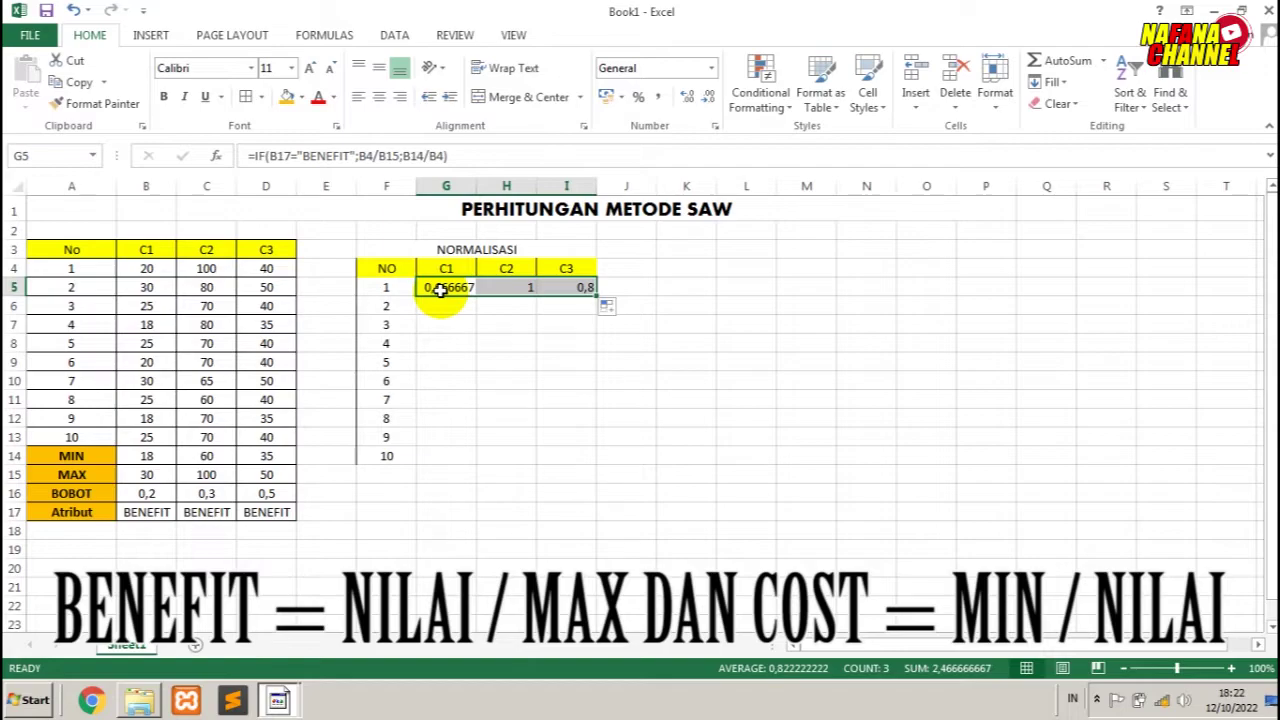
{"action": "left_click", "coordinate": [440, 290]}
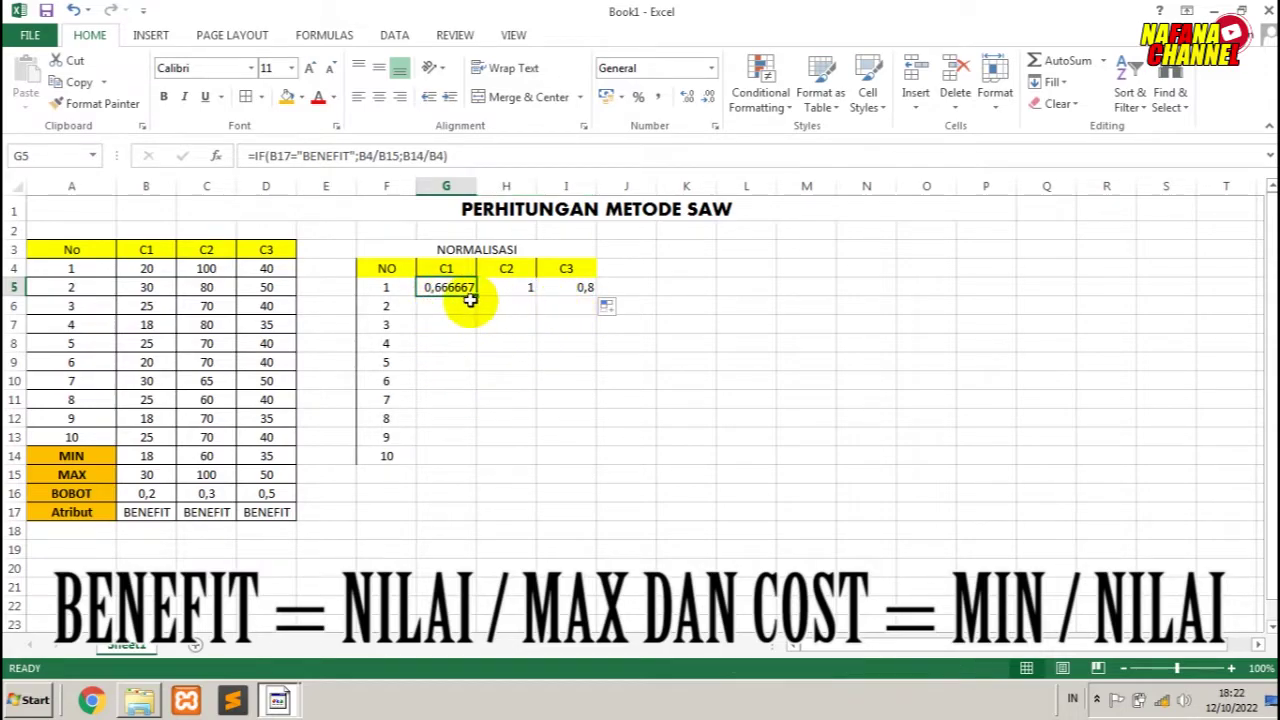
{"action": "double_click", "coordinate": [443, 287]}
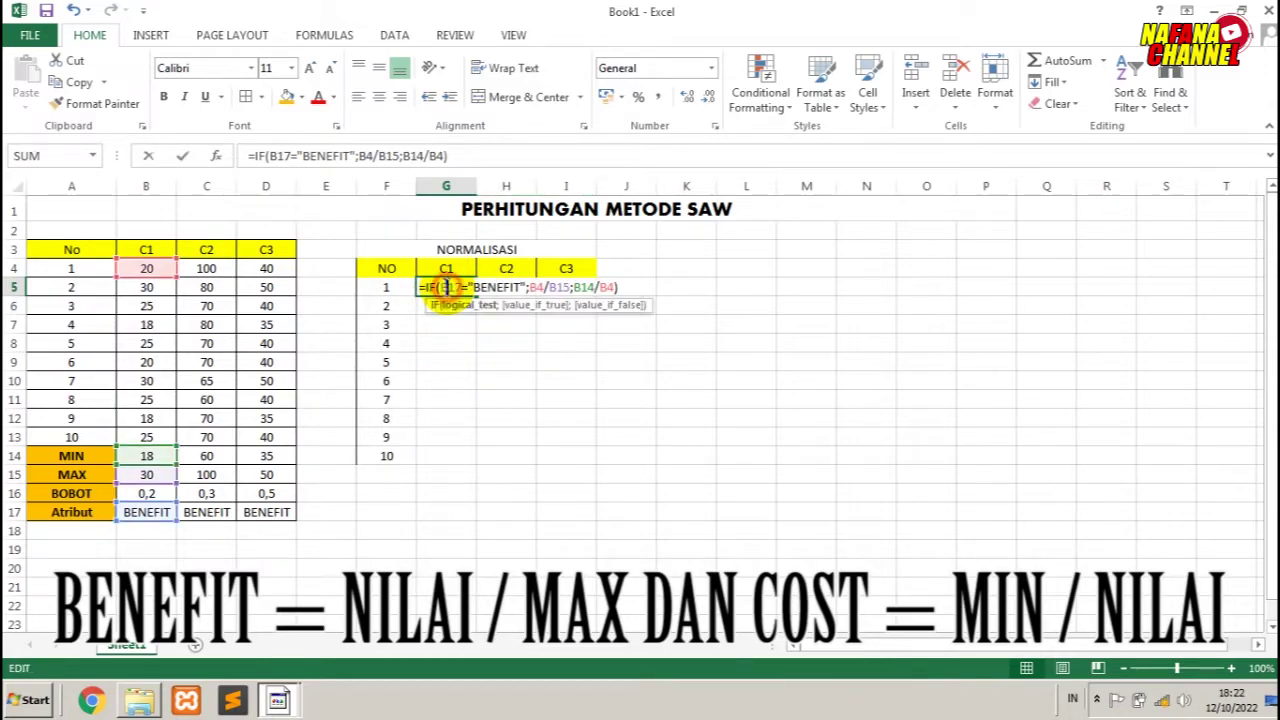
Lock the MAX and MIN references in G5's formula with $ signs.
{"action": "left_click", "coordinate": [548, 287]}
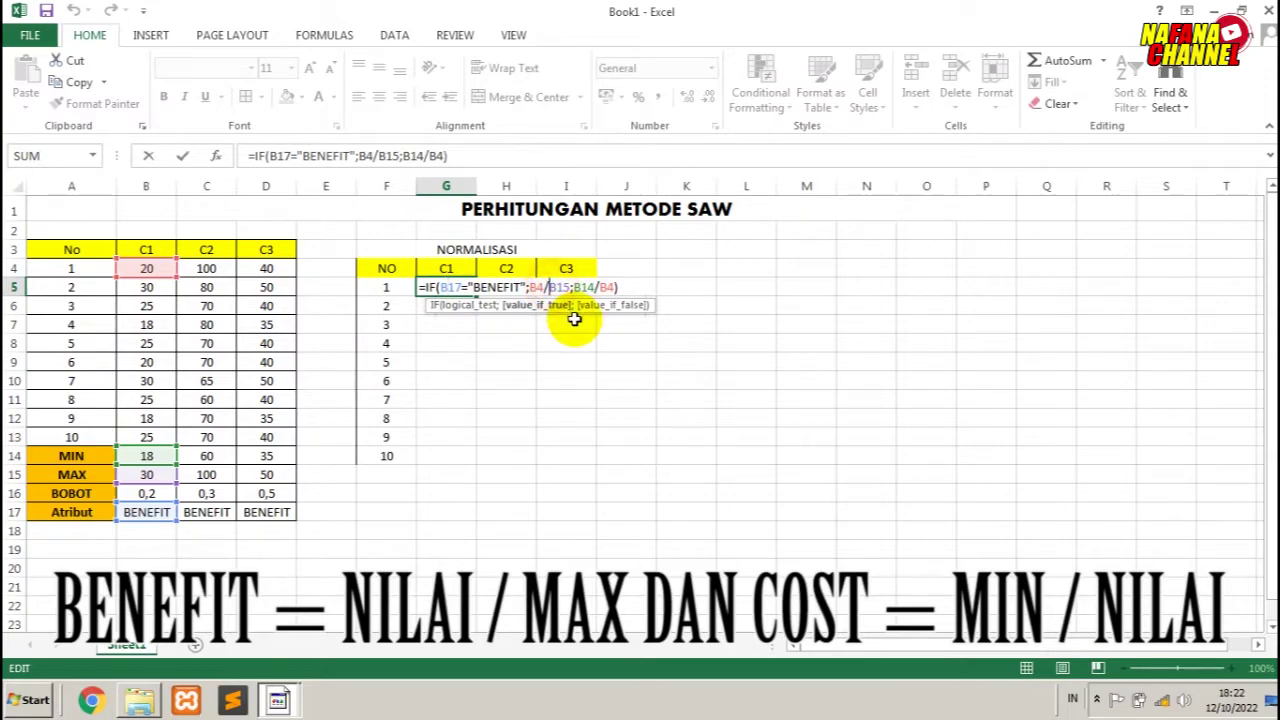
{"action": "type", "text": "$B$"}
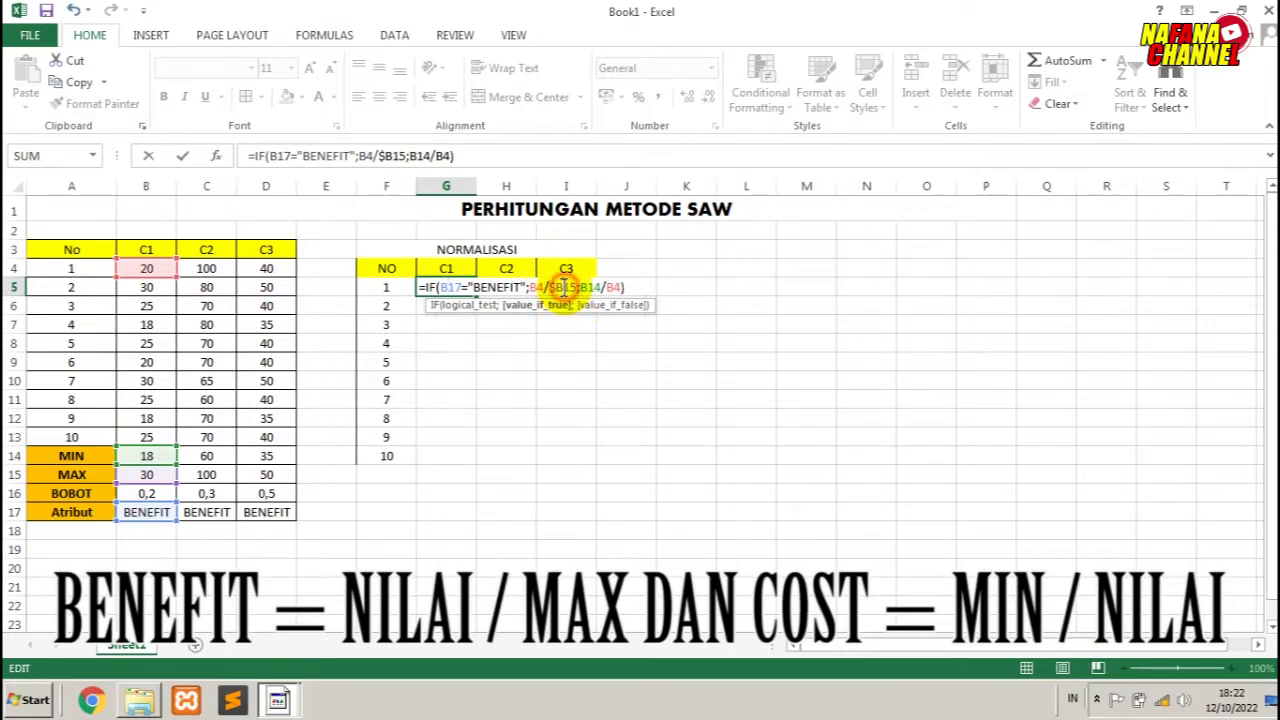
{"action": "left_click", "coordinate": [563, 287]}
{"action": "type", "text": "$"}
{"action": "left_click", "coordinate": [586, 287]}
{"action": "type", "text": "$"}
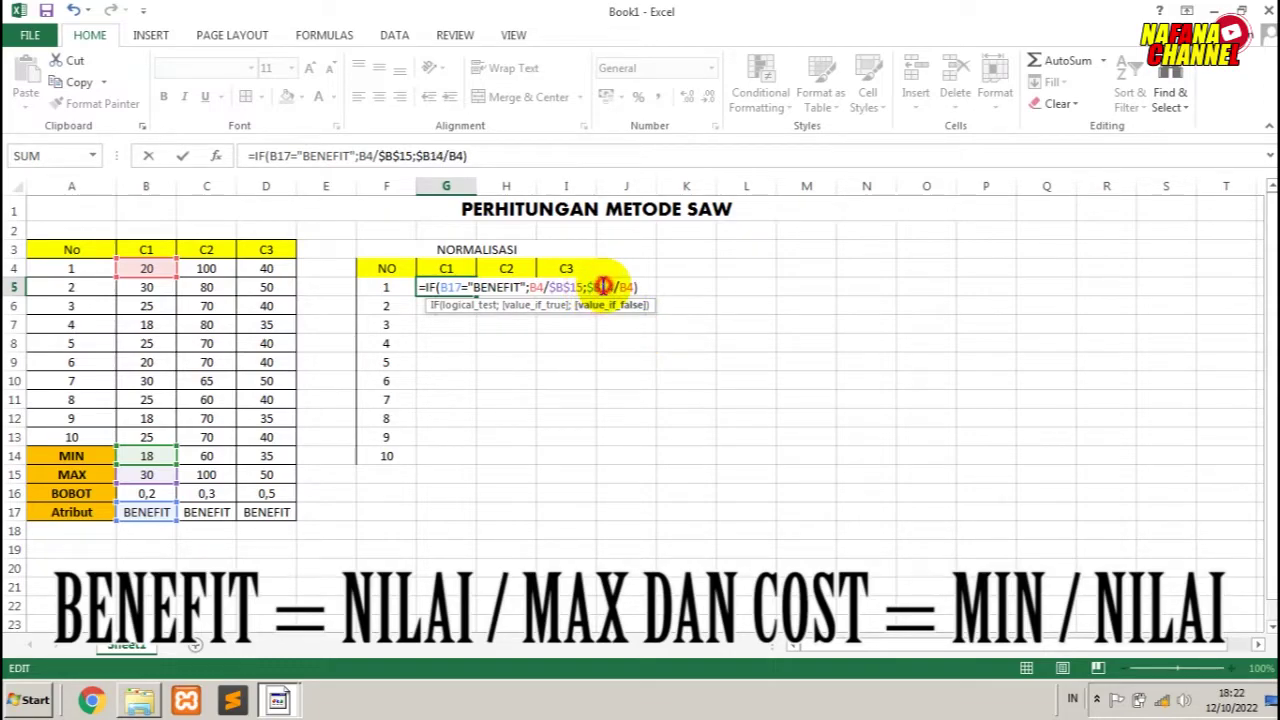
{"action": "left_click", "coordinate": [603, 287]}
{"action": "type", "text": "$"}
{"action": "key", "text": "Return"}
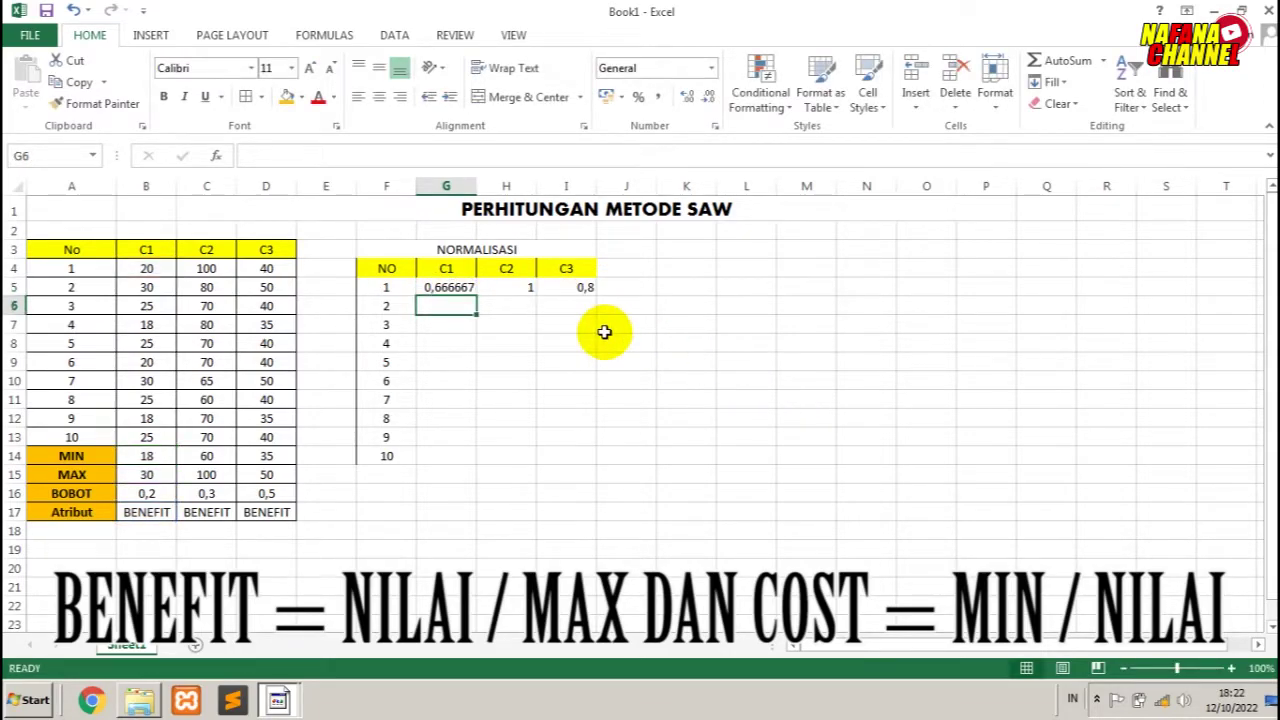
{"action": "left_click", "coordinate": [524, 285]}
Make H5's C15 and C14 references absolute, keeping its result of 1.
{"action": "double_click", "coordinate": [524, 285]}
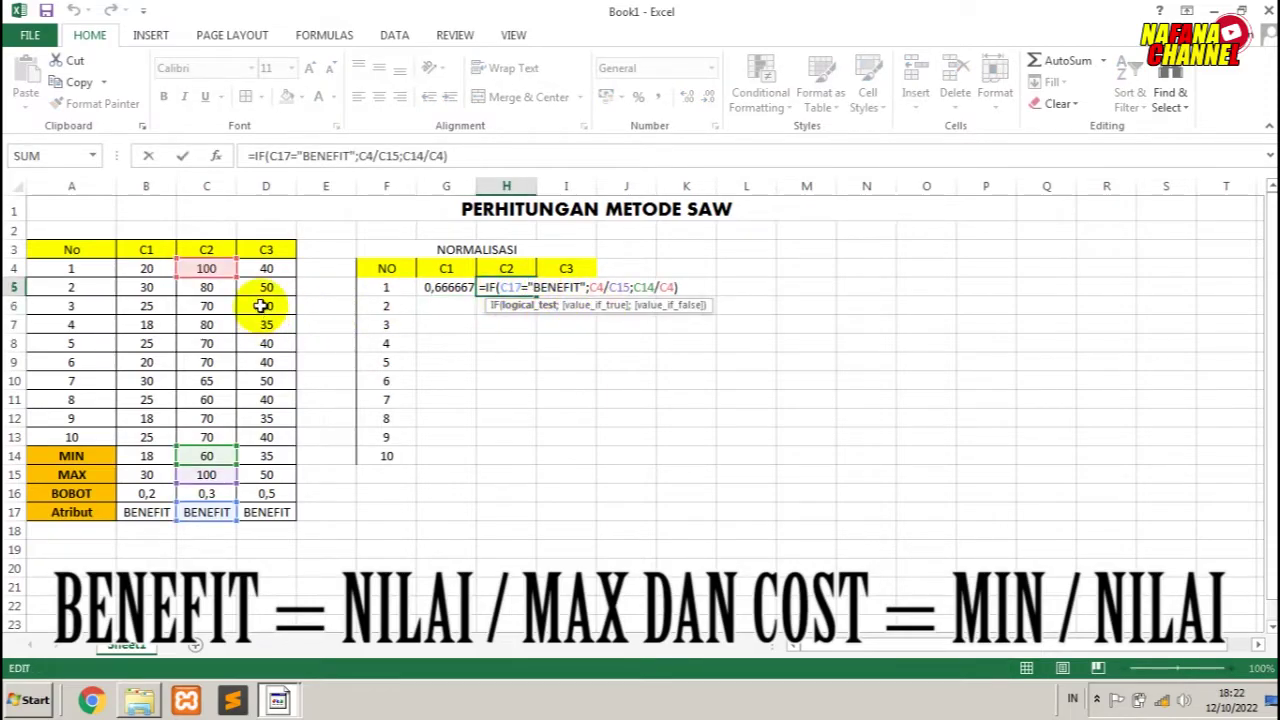
{"action": "left_click", "coordinate": [613, 288]}
{"action": "key", "text": "F4"}
{"action": "left_click", "coordinate": [651, 287]}
{"action": "key", "text": "F4"}
{"action": "key", "text": "F4"}
{"action": "key", "text": "F4"}
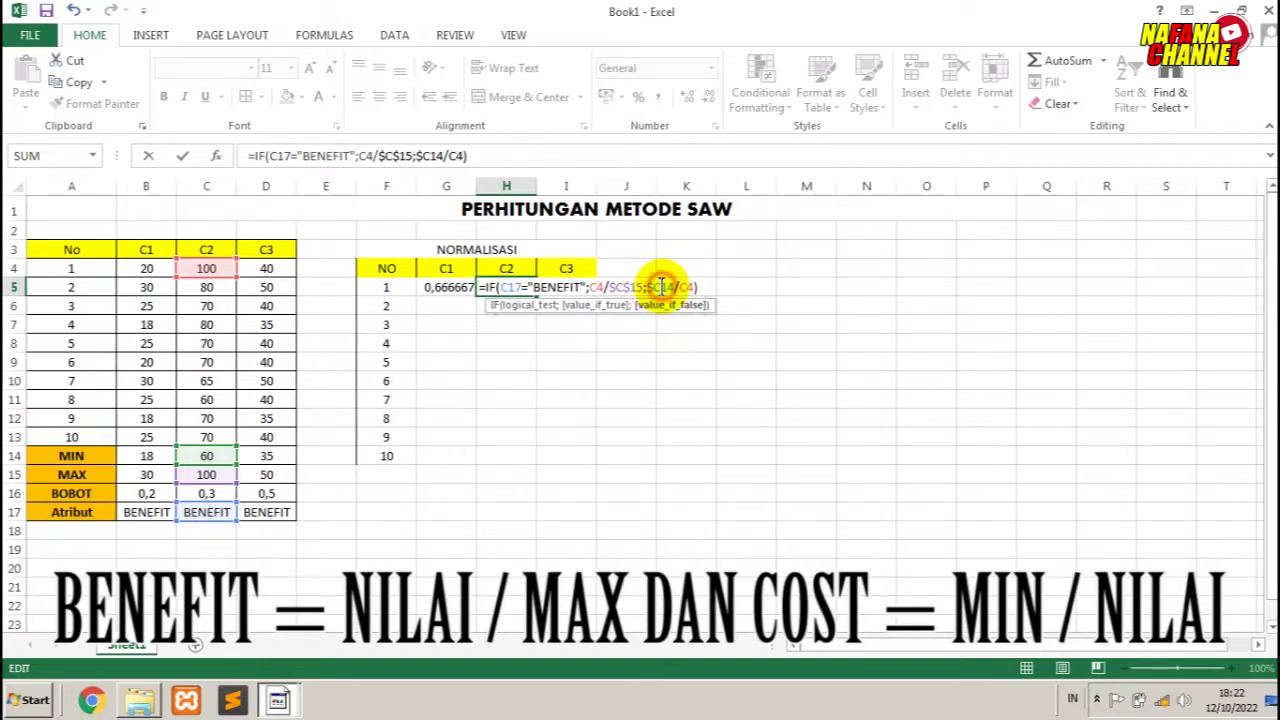
{"action": "type", "text": "$"}
{"action": "key", "text": "Return"}
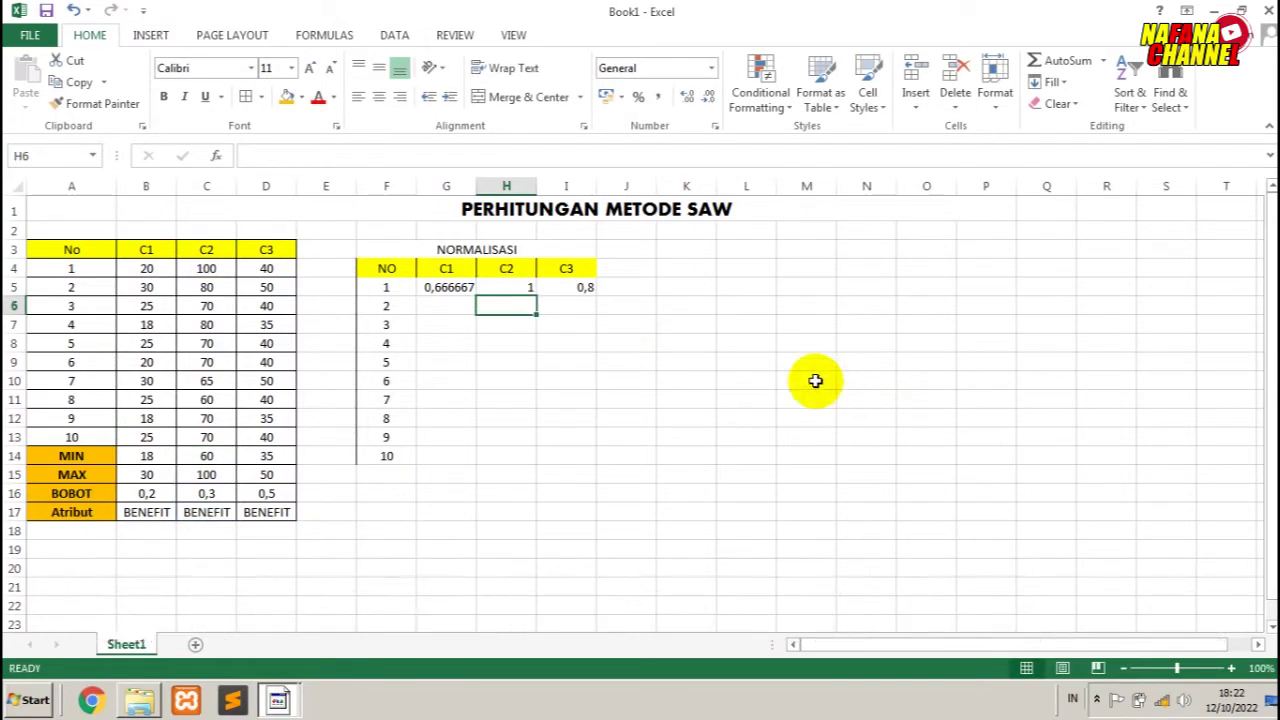
{"action": "left_click", "coordinate": [451, 287]}
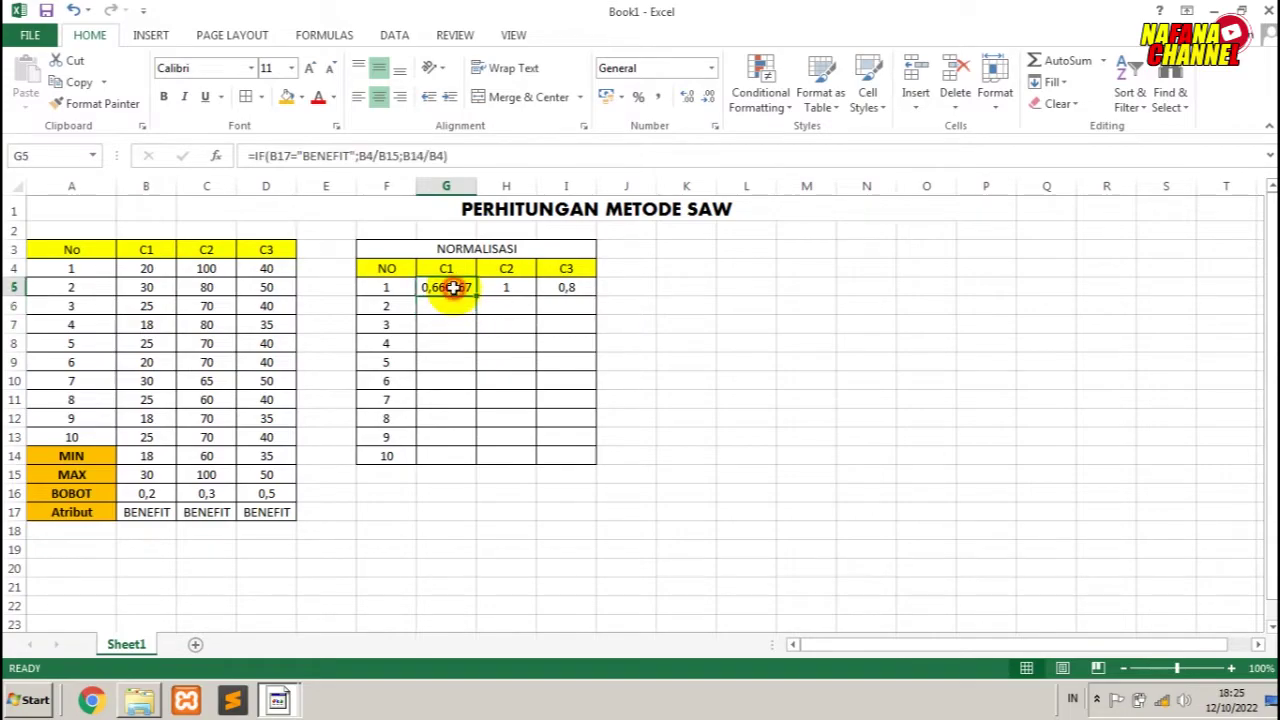
Make G5's B17, B15 and B14 references absolute.
{"action": "double_click", "coordinate": [451, 287]}
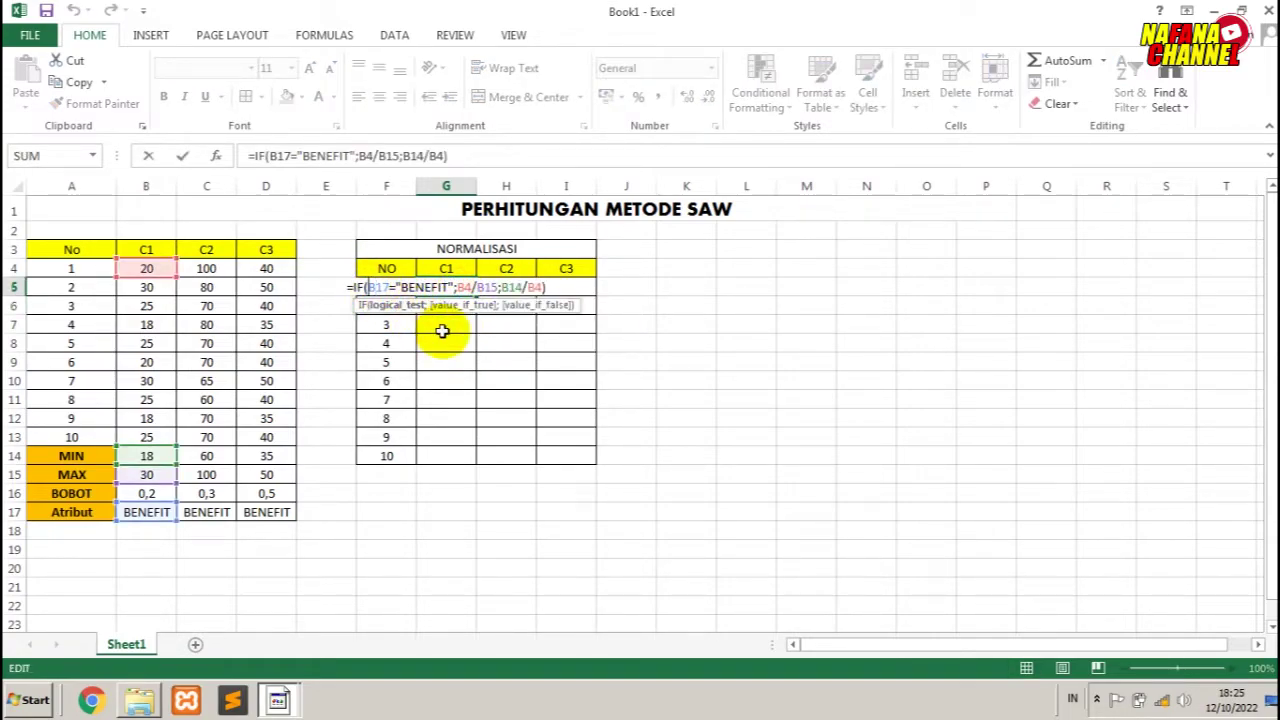
{"action": "type", "text": "$"}
{"action": "key", "text": "F4"}
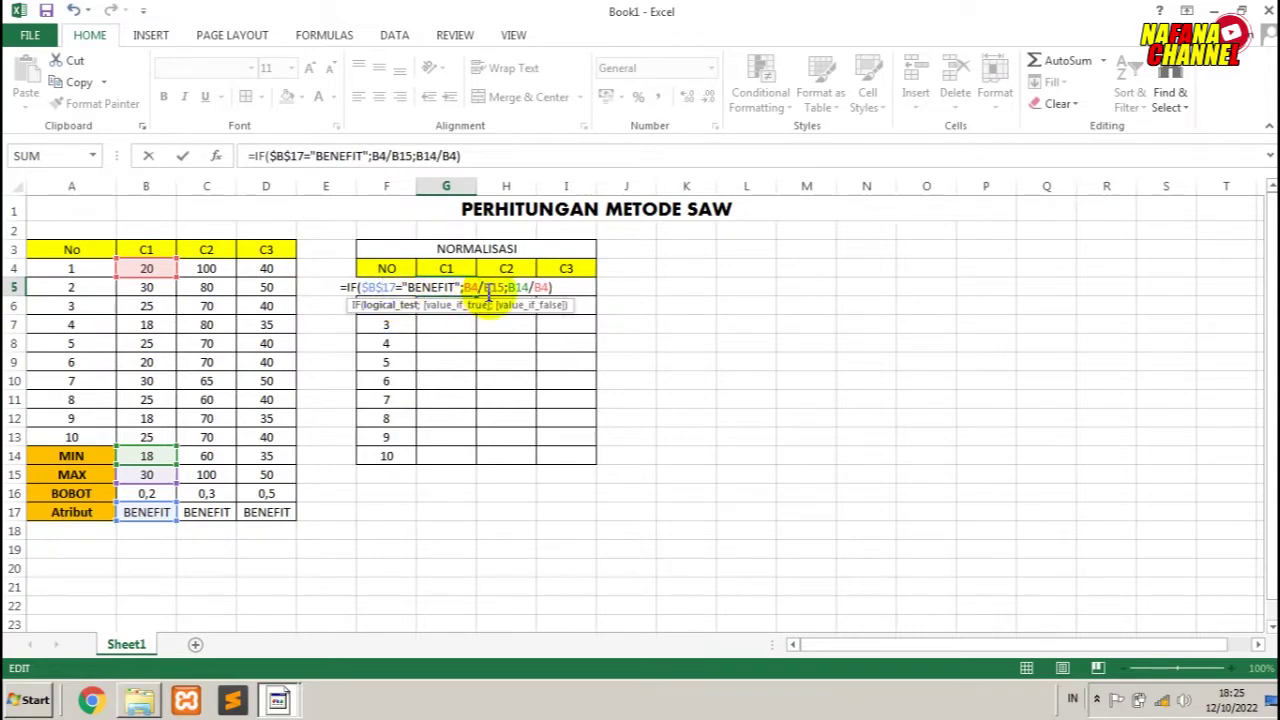
{"action": "left_click", "coordinate": [493, 287]}
{"action": "key", "text": "F4"}
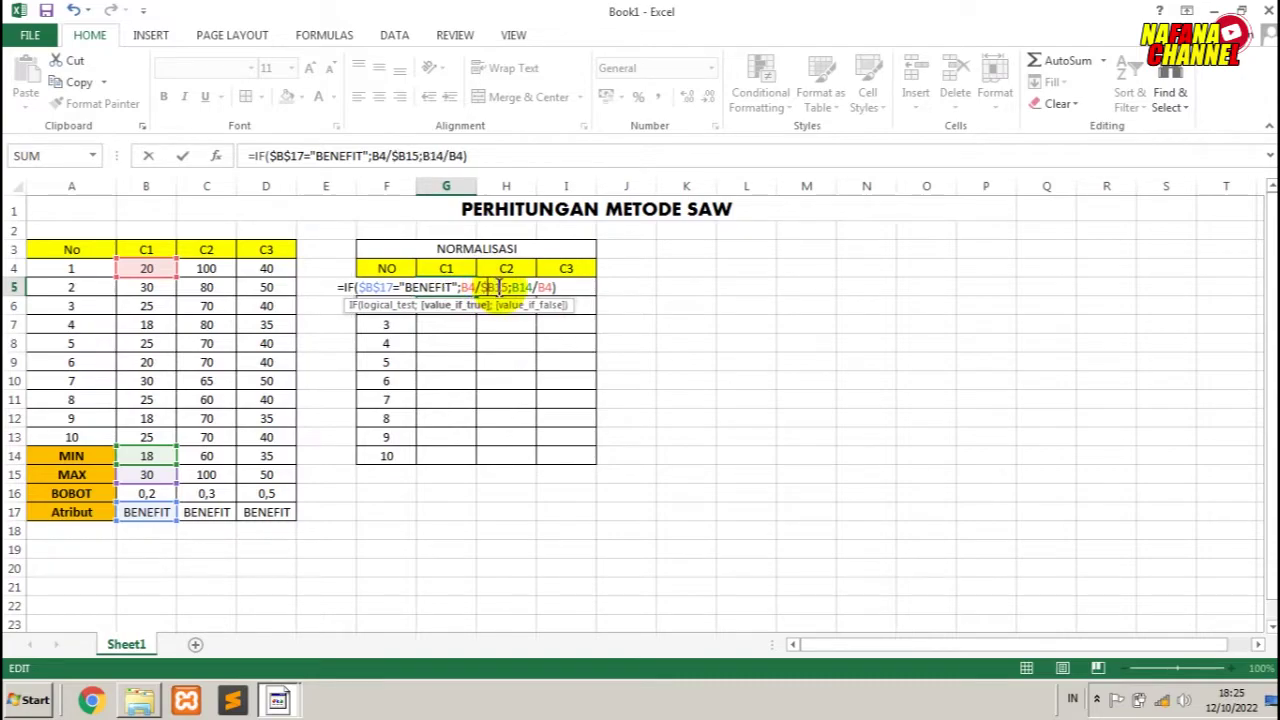
{"action": "left_click", "coordinate": [517, 287]}
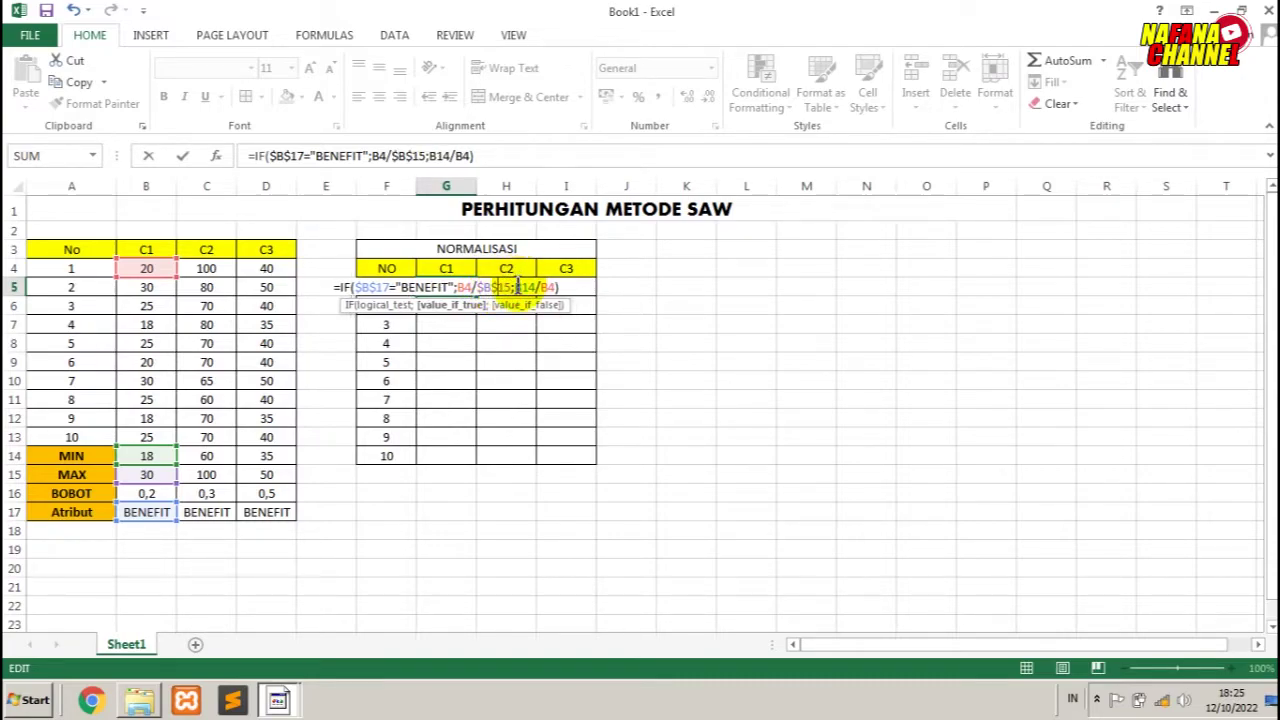
{"action": "key", "text": "F4"}
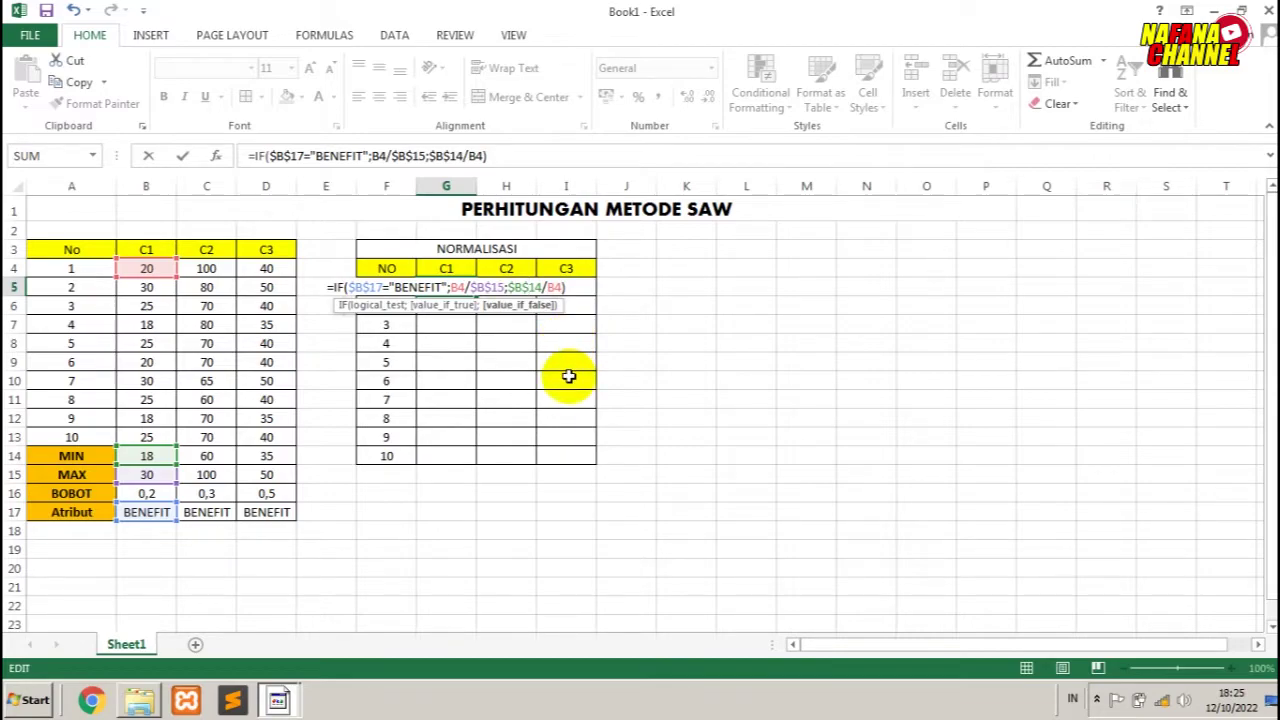
{"action": "key", "text": "ctrl+Return"}
Lock H5's C17, C15 and C14 references with $ signs.
{"action": "double_click", "coordinate": [519, 288]}
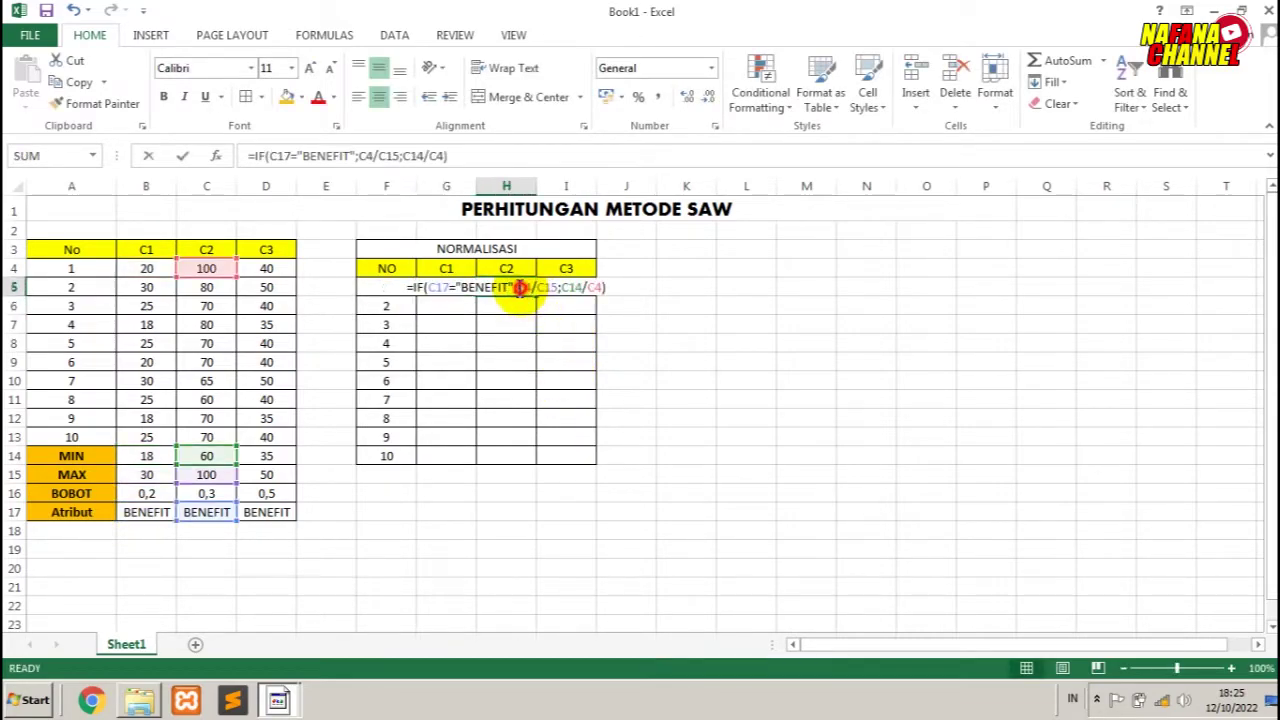
{"action": "left_click", "coordinate": [432, 287]}
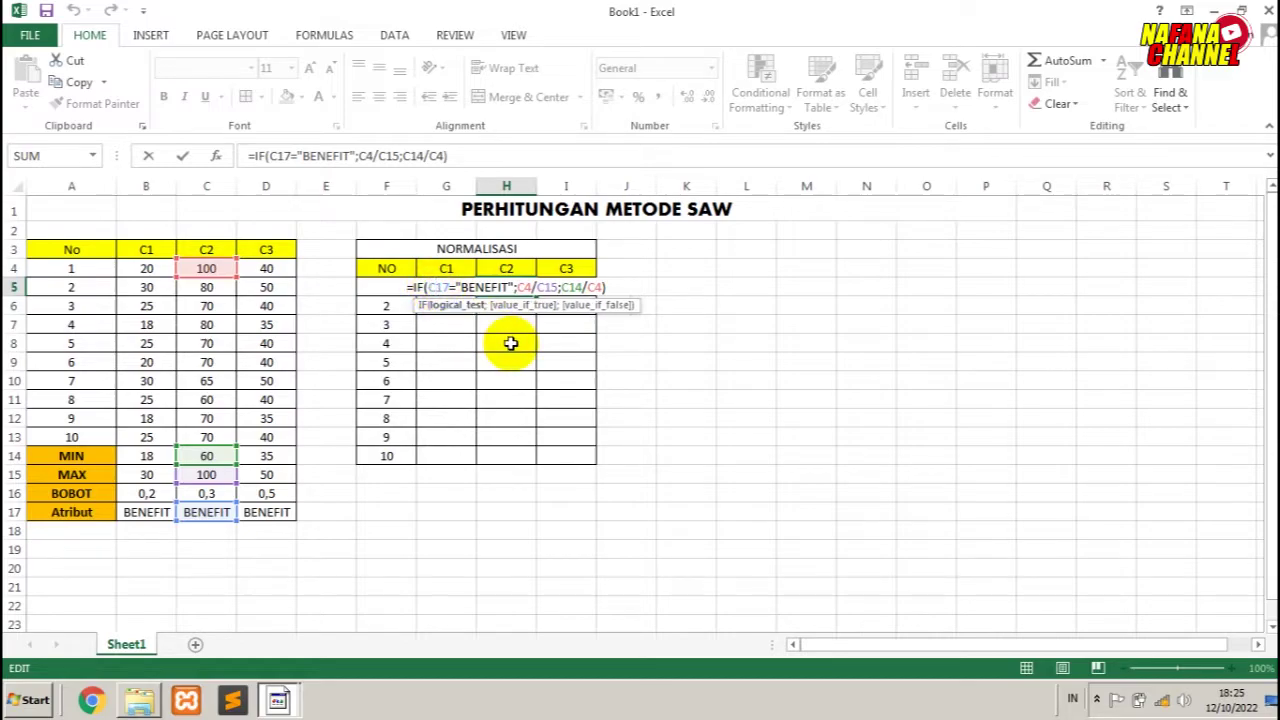
{"action": "key", "text": "F4"}
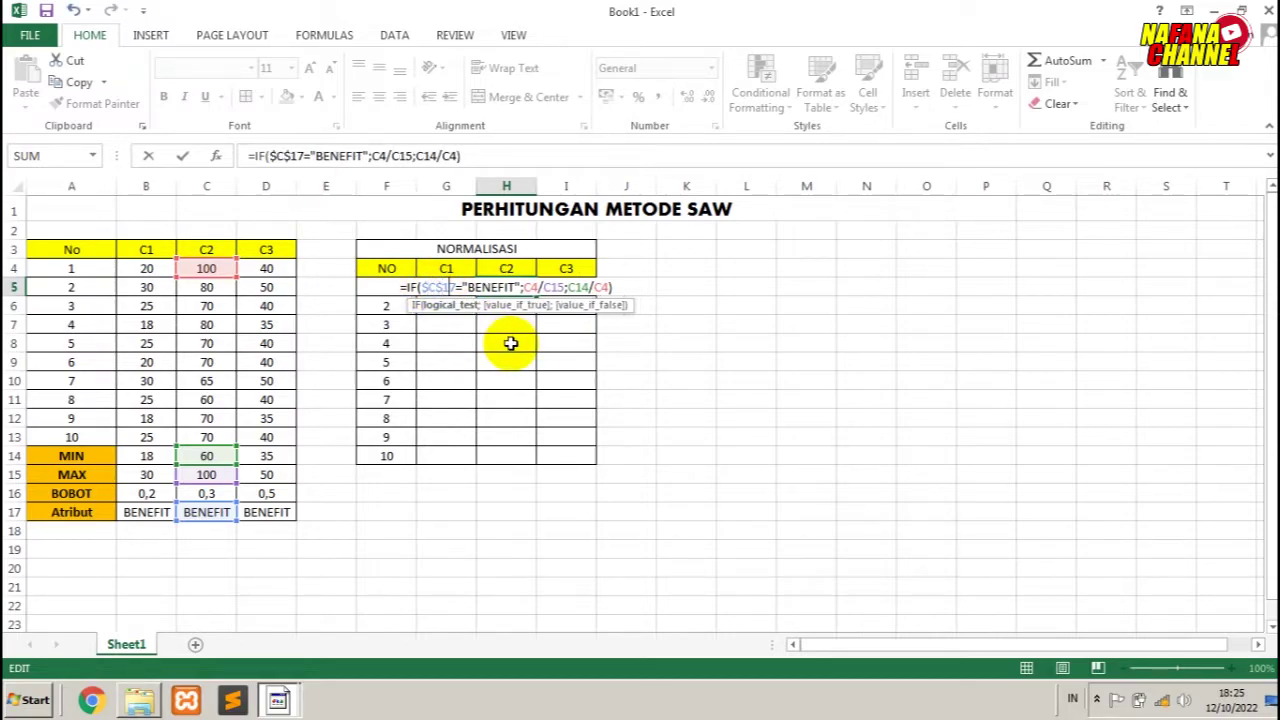
{"action": "key", "text": "Right"}
{"action": "key", "text": "Right"}
{"action": "key", "text": "Right"}
{"action": "type", "text": "$"}
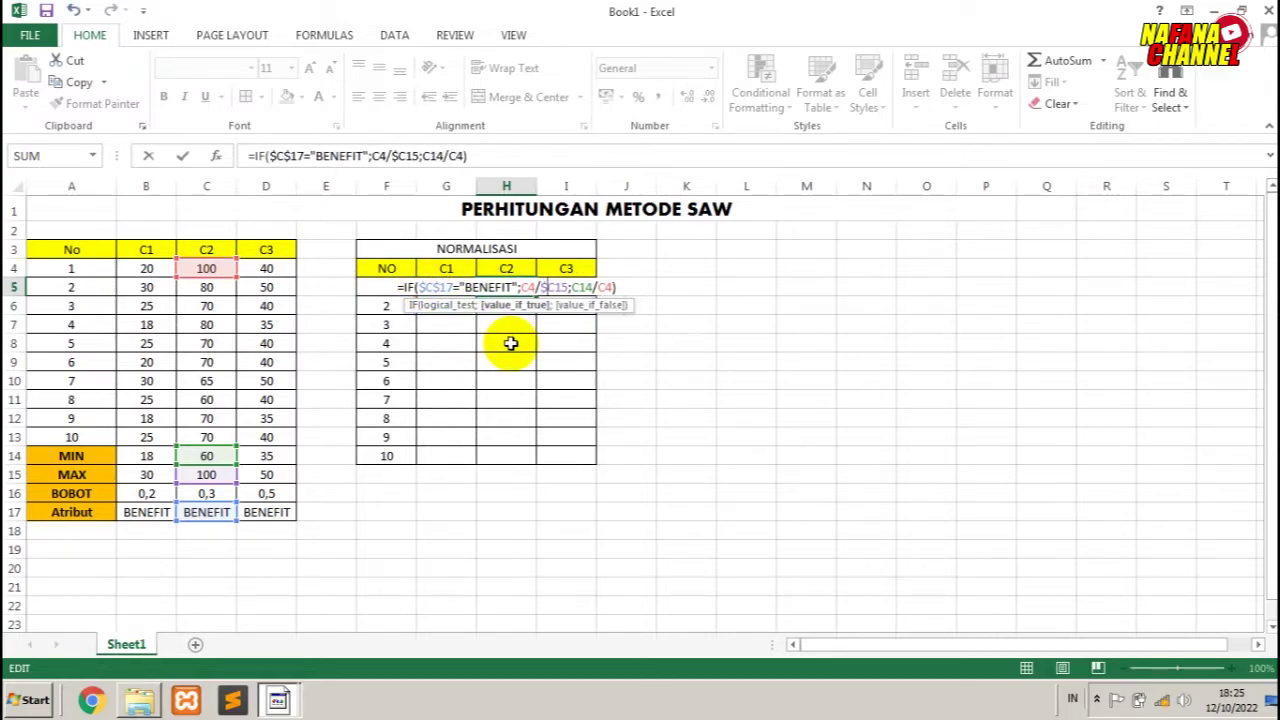
{"action": "type", "text": "$"}
{"action": "type", "text": "$"}
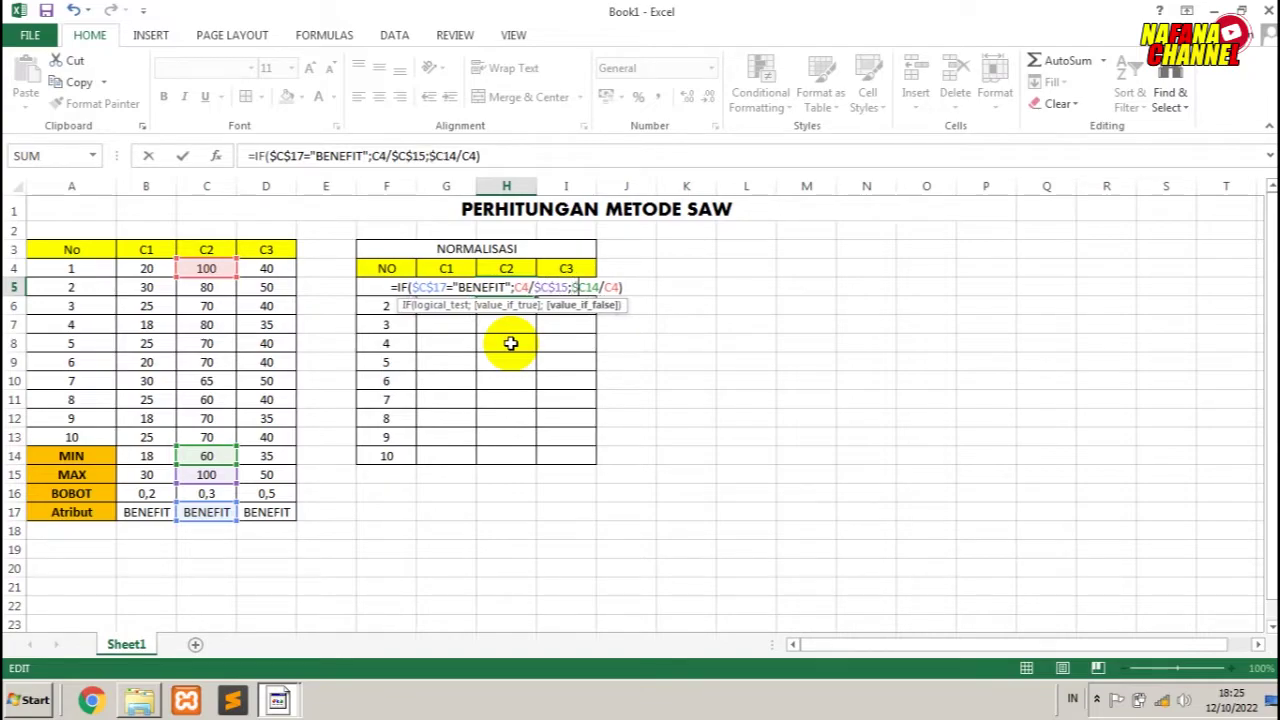
{"action": "type", "text": "$"}
{"action": "key", "text": "ctrl+Return"}
{"action": "key", "text": "Right"}
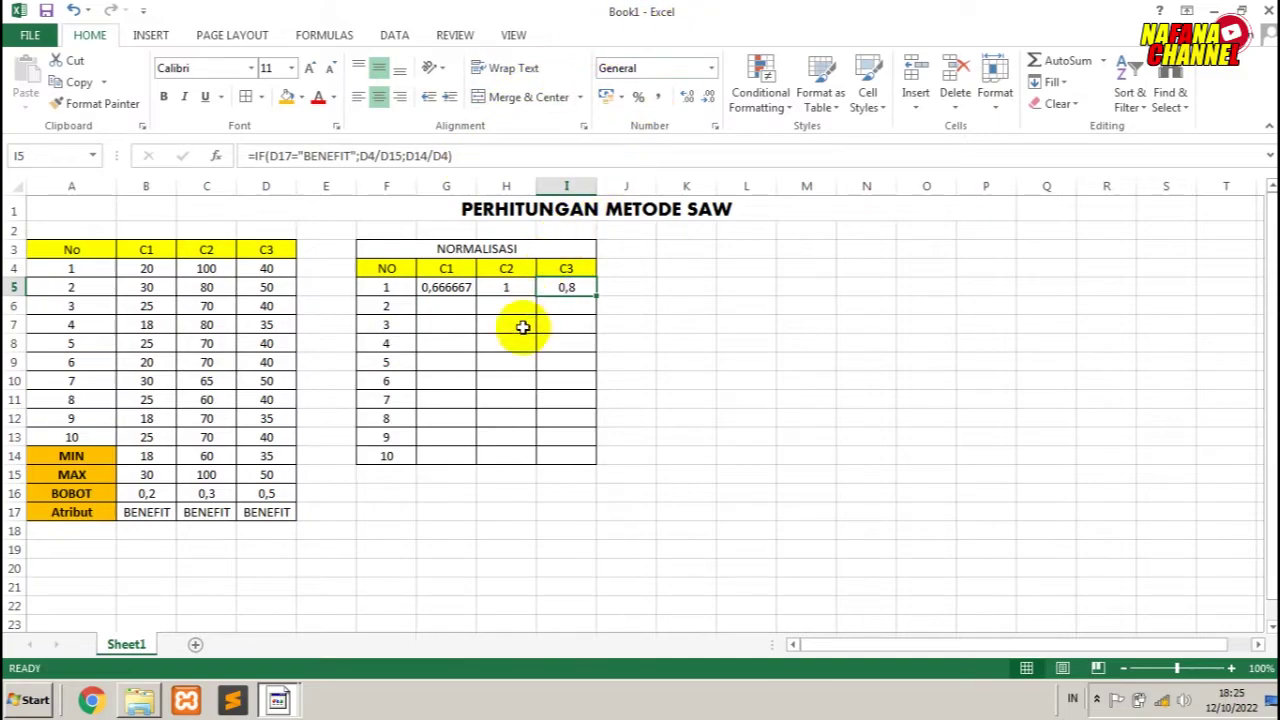
{"action": "key", "text": "Left"}
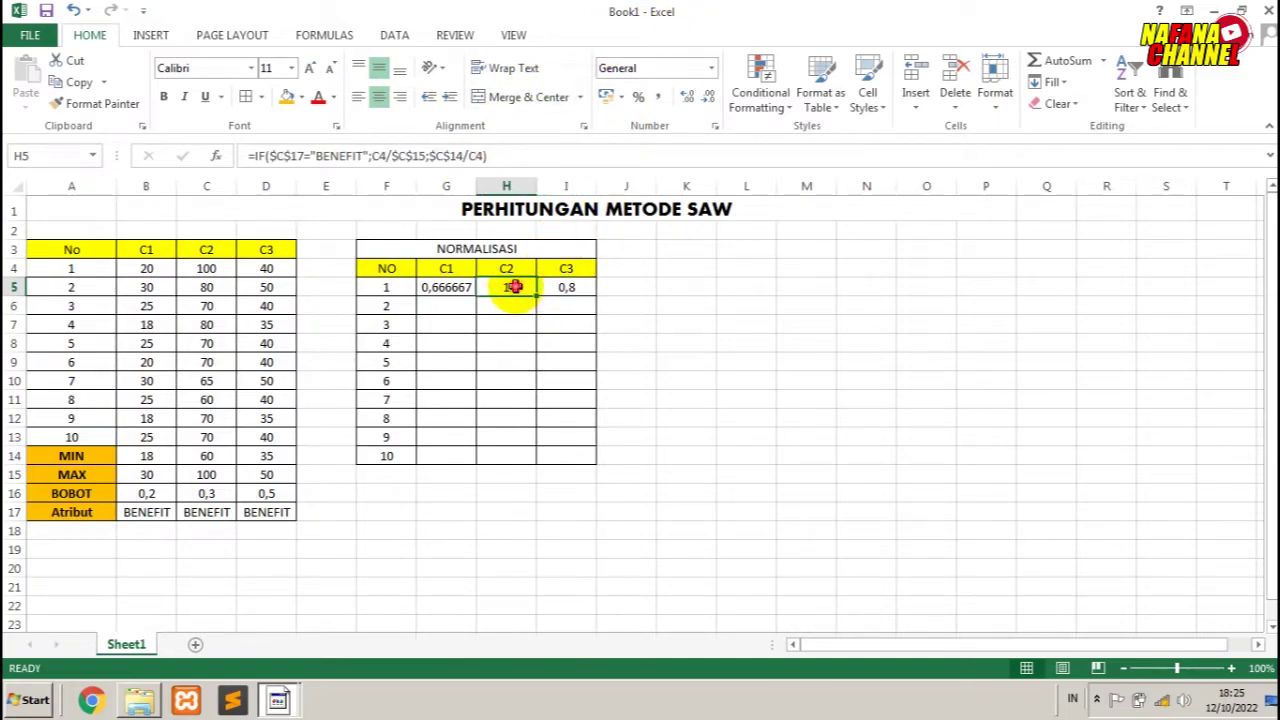
{"action": "left_click", "coordinate": [748, 472]}
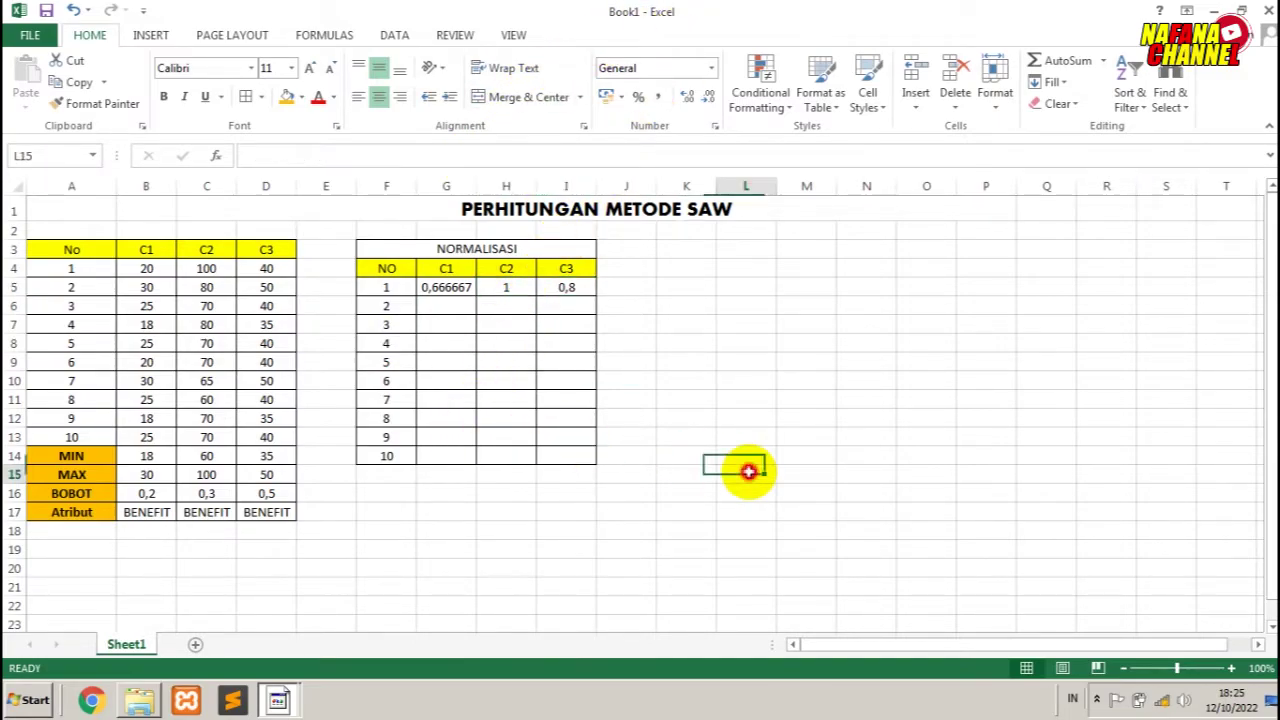
{"action": "double_click", "coordinate": [508, 287]}
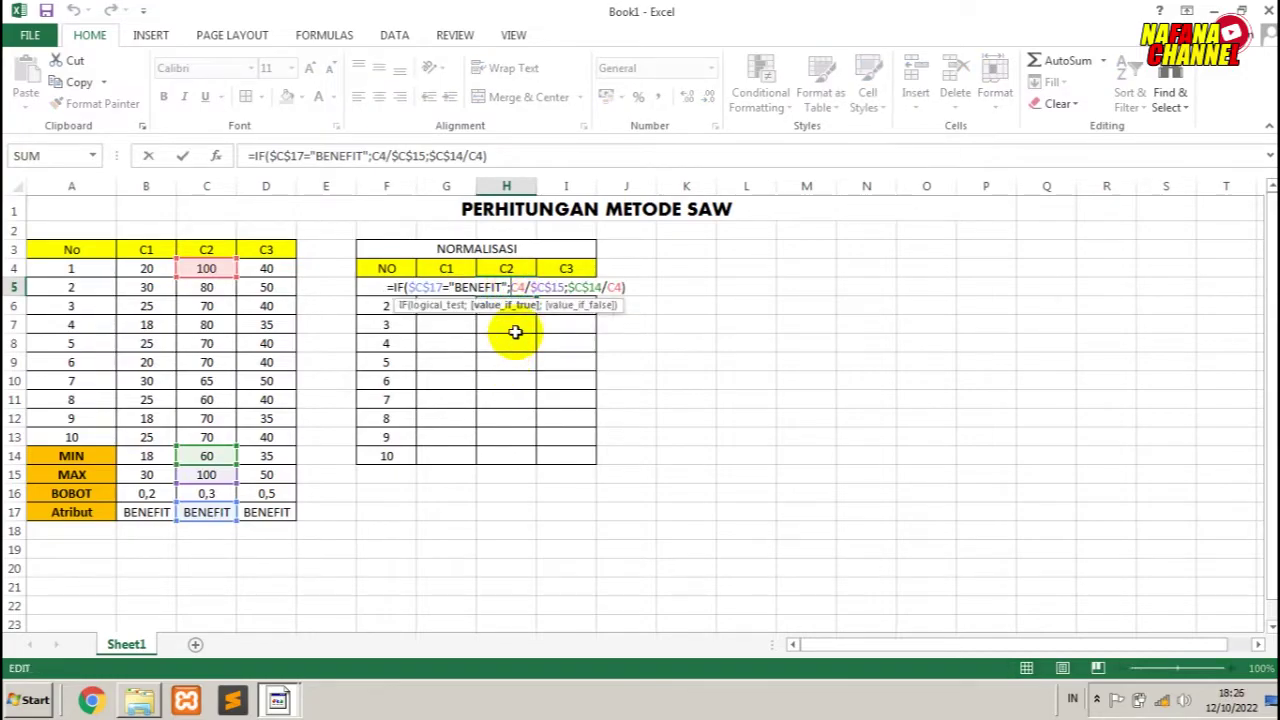
{"action": "key", "text": "Return"}
Change I5 to =IF($D$17="BENEFIT";D4/$D$15;$D$14/D4), still giving 0,8.
{"action": "double_click", "coordinate": [566, 287]}
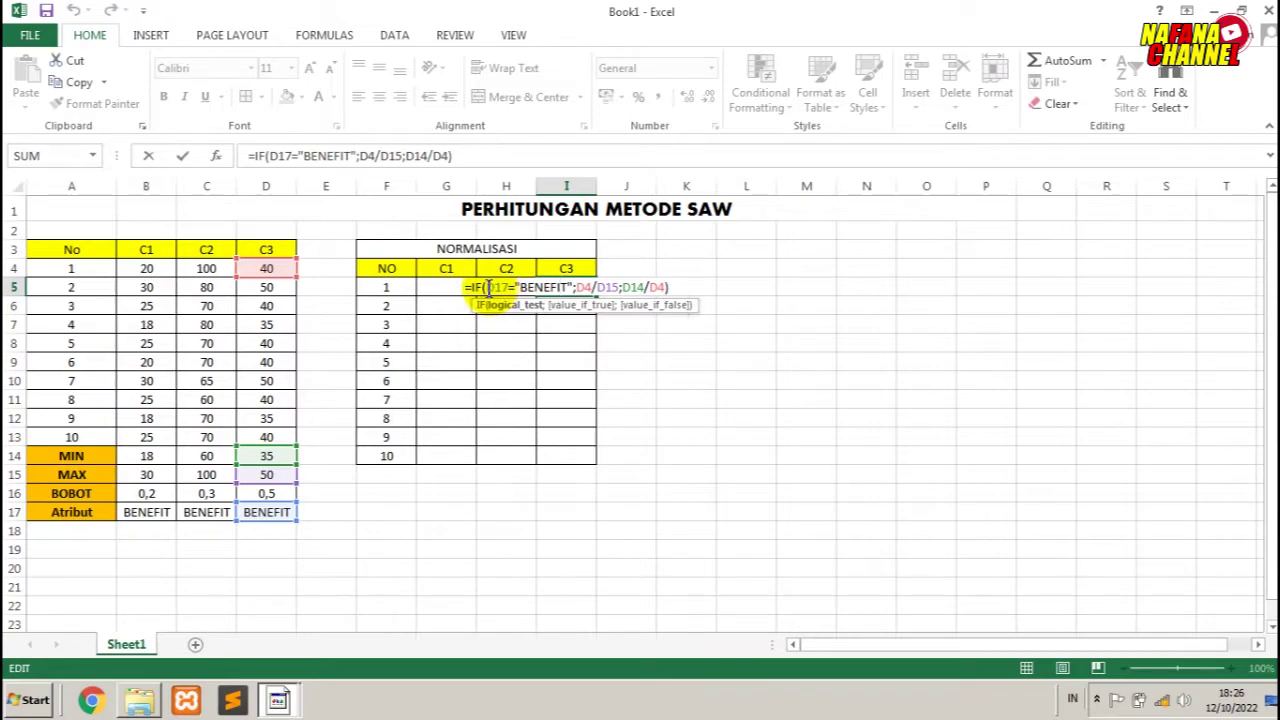
{"action": "type", "text": "$"}
{"action": "key", "text": "Right"}
{"action": "type", "text": "$"}
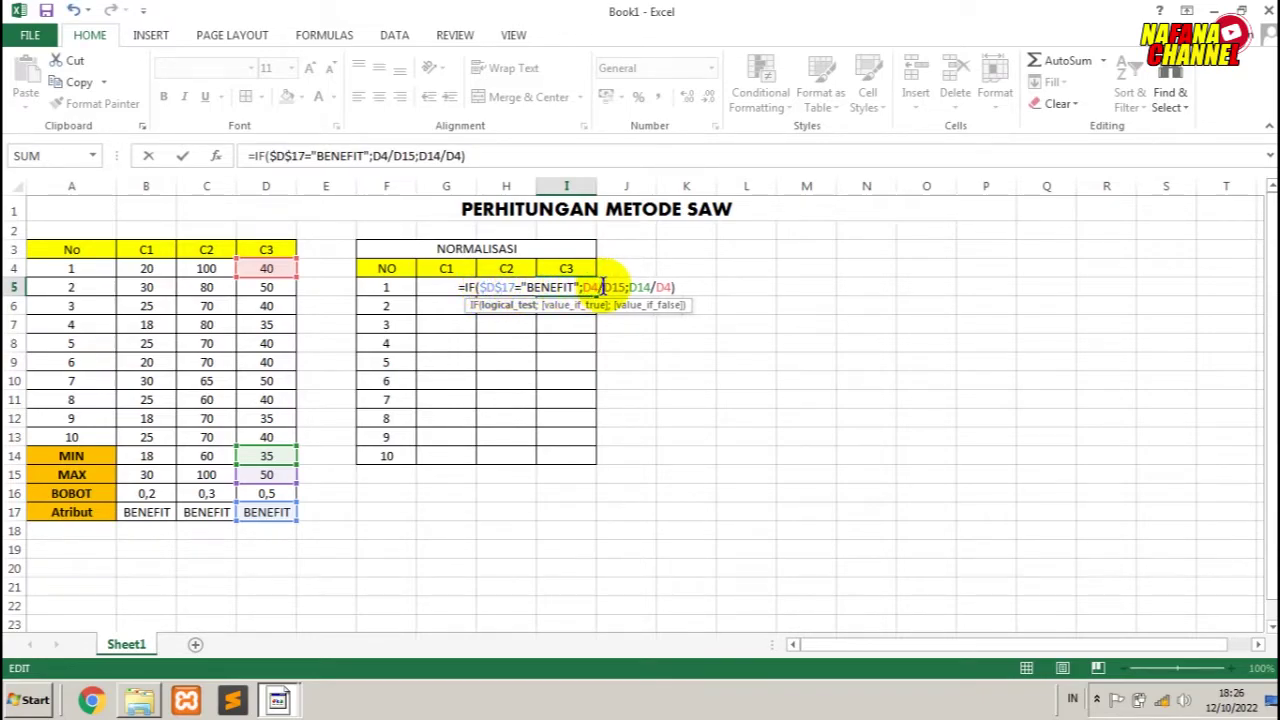
{"action": "left_click", "coordinate": [608, 287]}
{"action": "type", "text": "$D"}
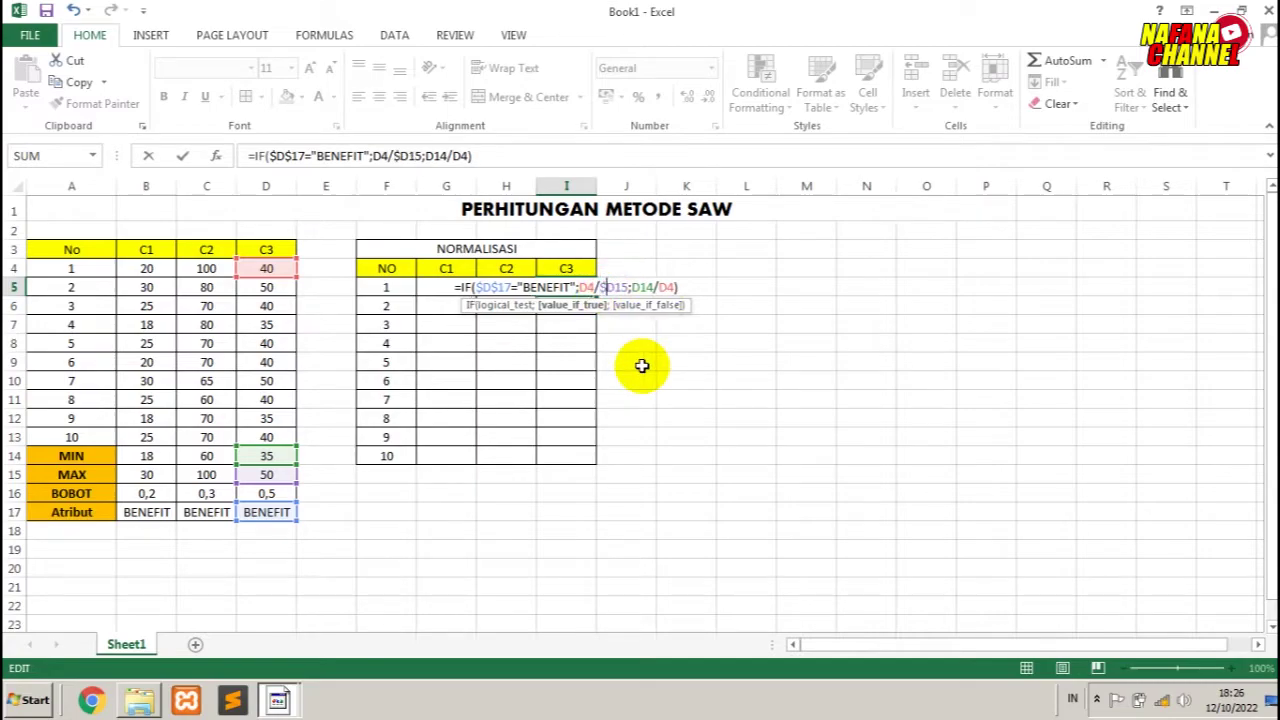
{"action": "type", "text": "$15;$"}
{"action": "key", "text": "Right"}
{"action": "type", "text": "$"}
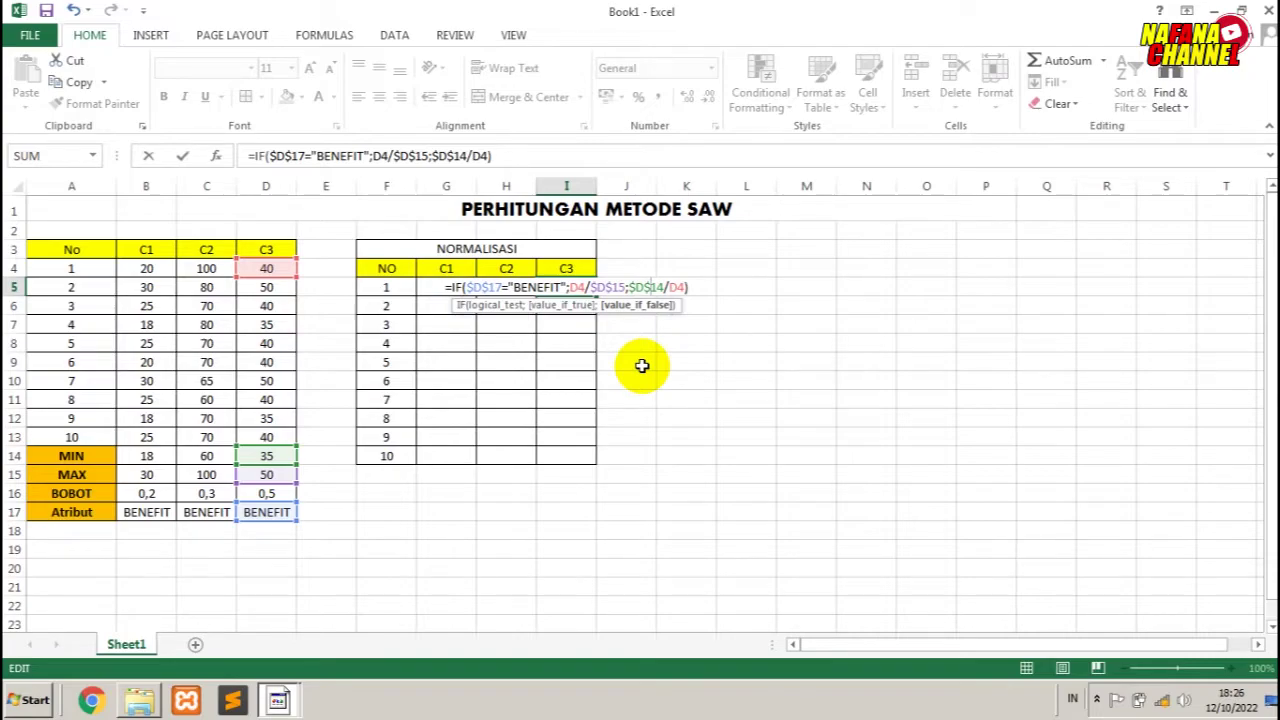
{"action": "key", "text": "Return"}
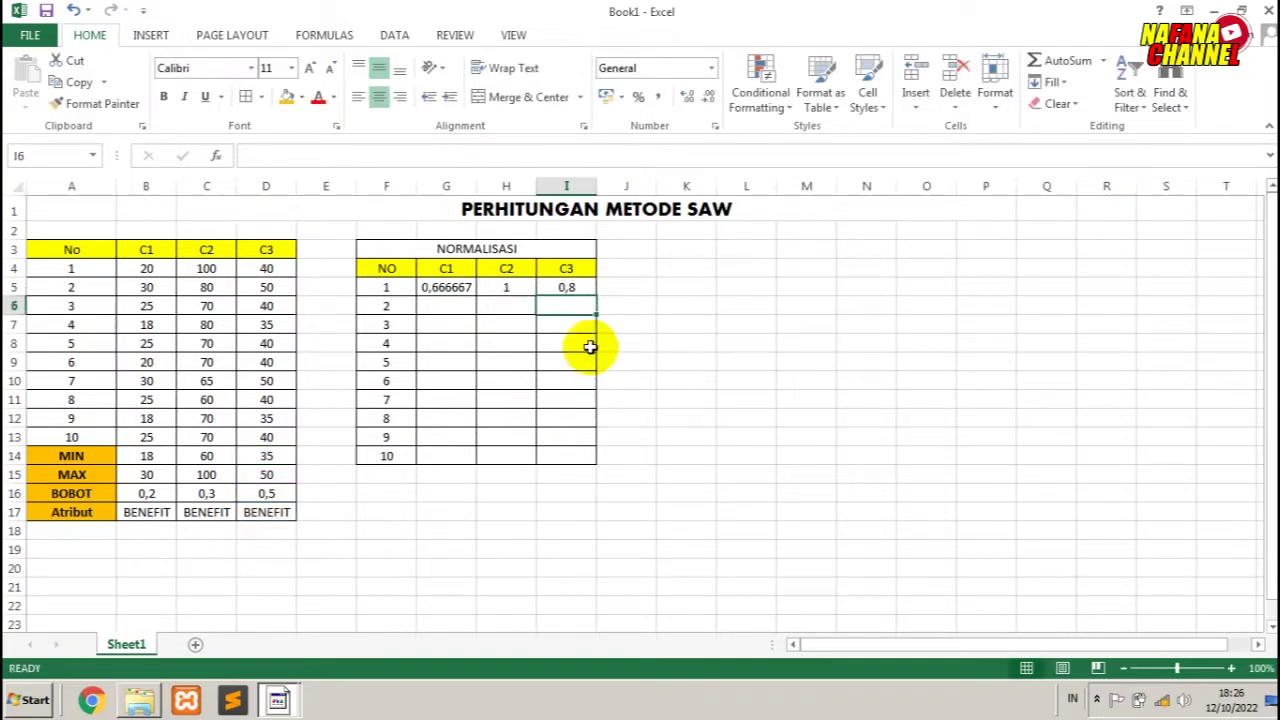
{"action": "left_click_drag", "start_coordinate": [441, 289], "coordinate": [566, 289]}
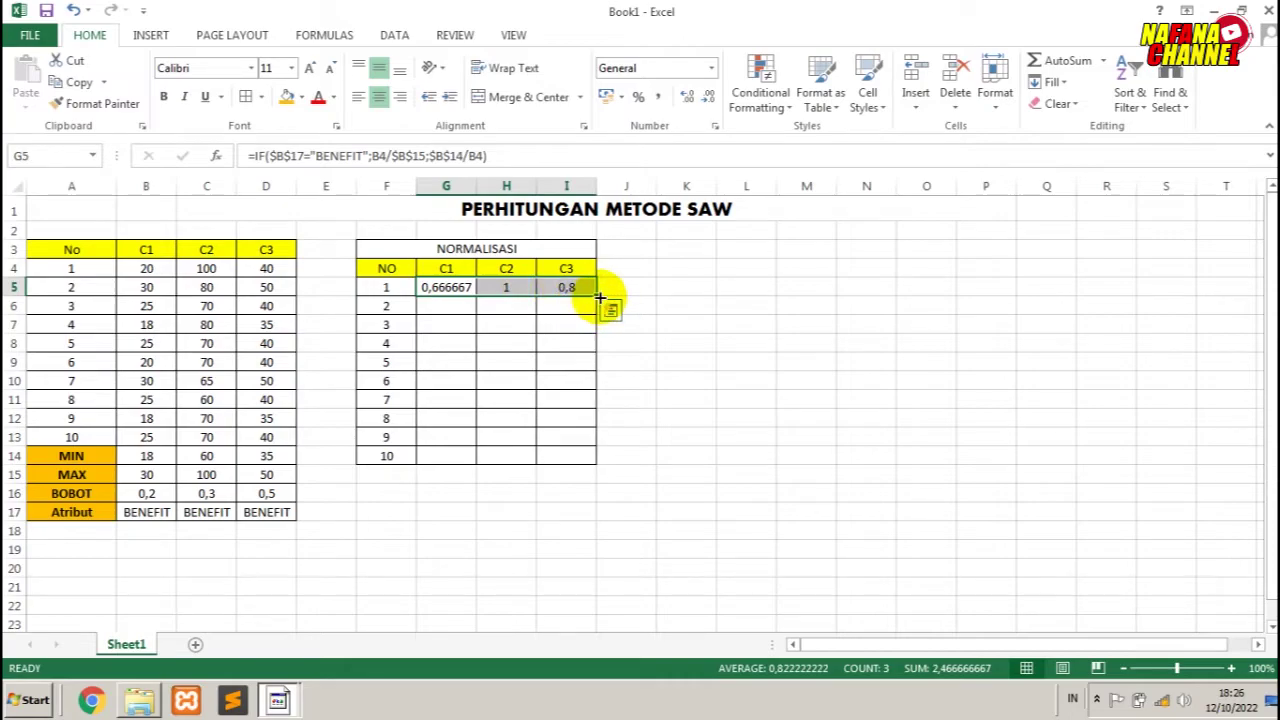
Fill the row-5 formulas down to row 14, testing C3 as COST before restoring BENEFIT.
{"action": "left_click_drag", "start_coordinate": [598, 297], "coordinate": [580, 467]}
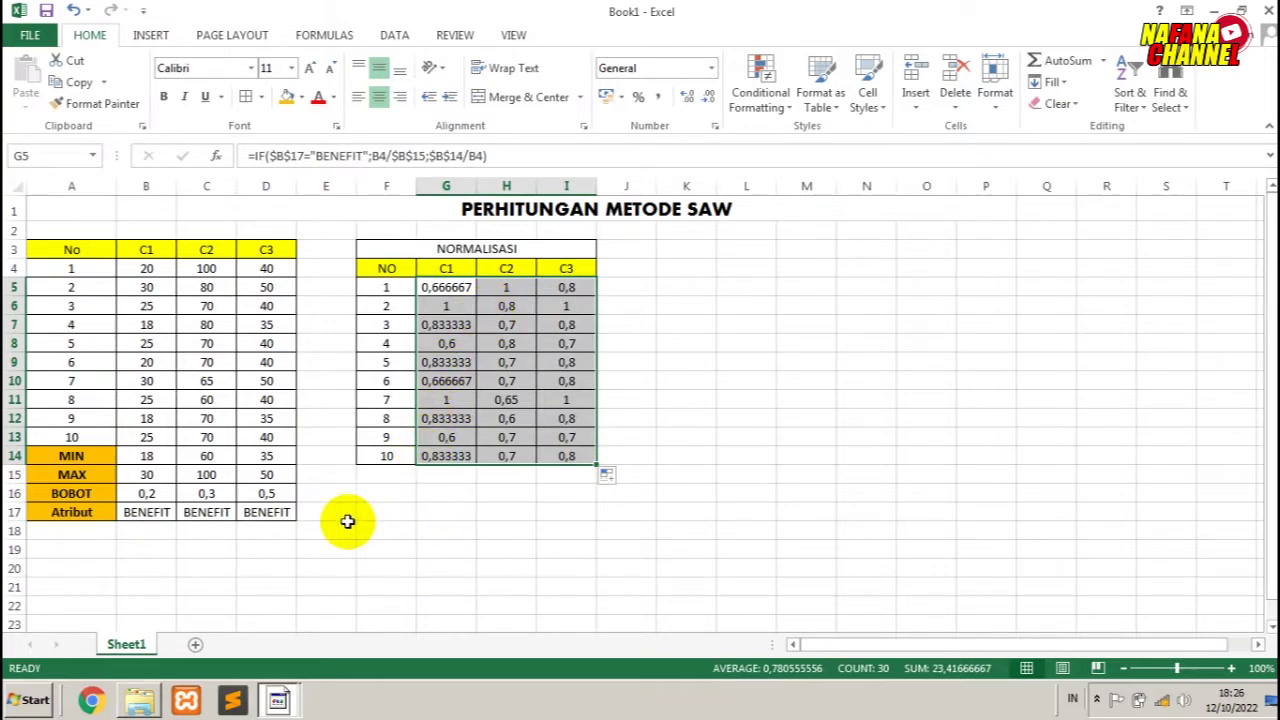
{"action": "left_click", "coordinate": [266, 513]}
{"action": "type", "text": "COST"}
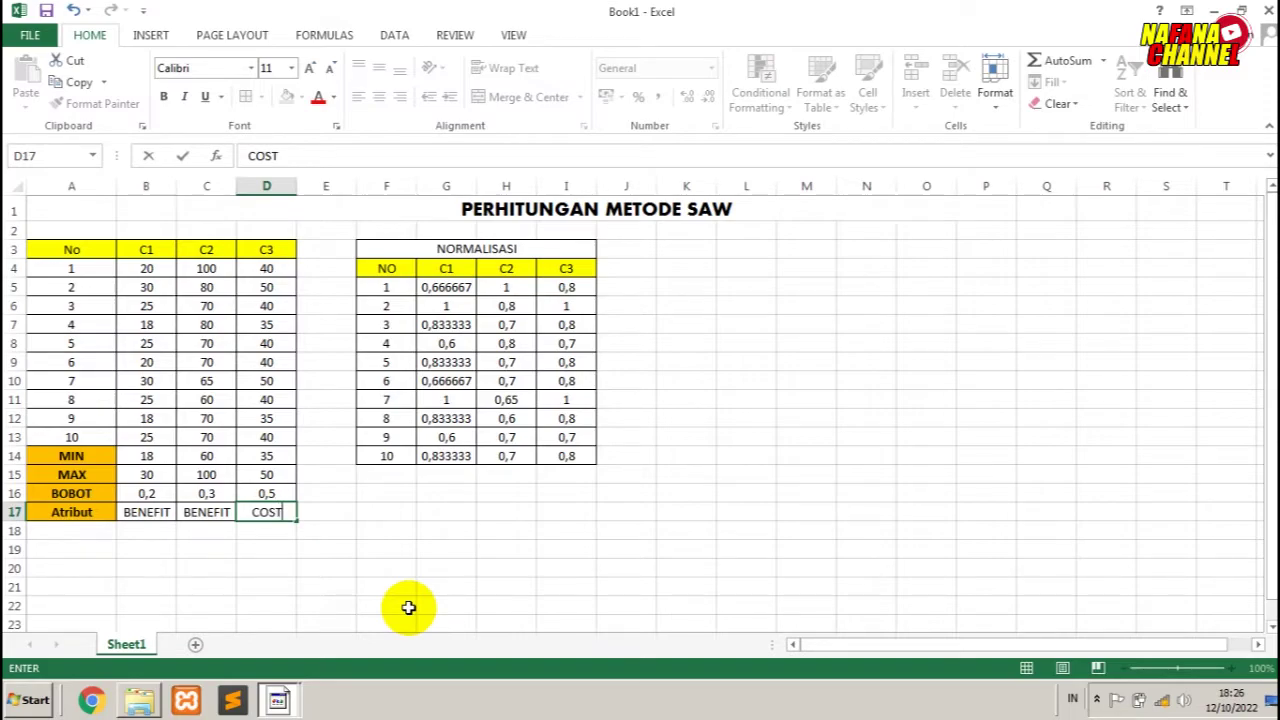
{"action": "key", "text": "Return"}
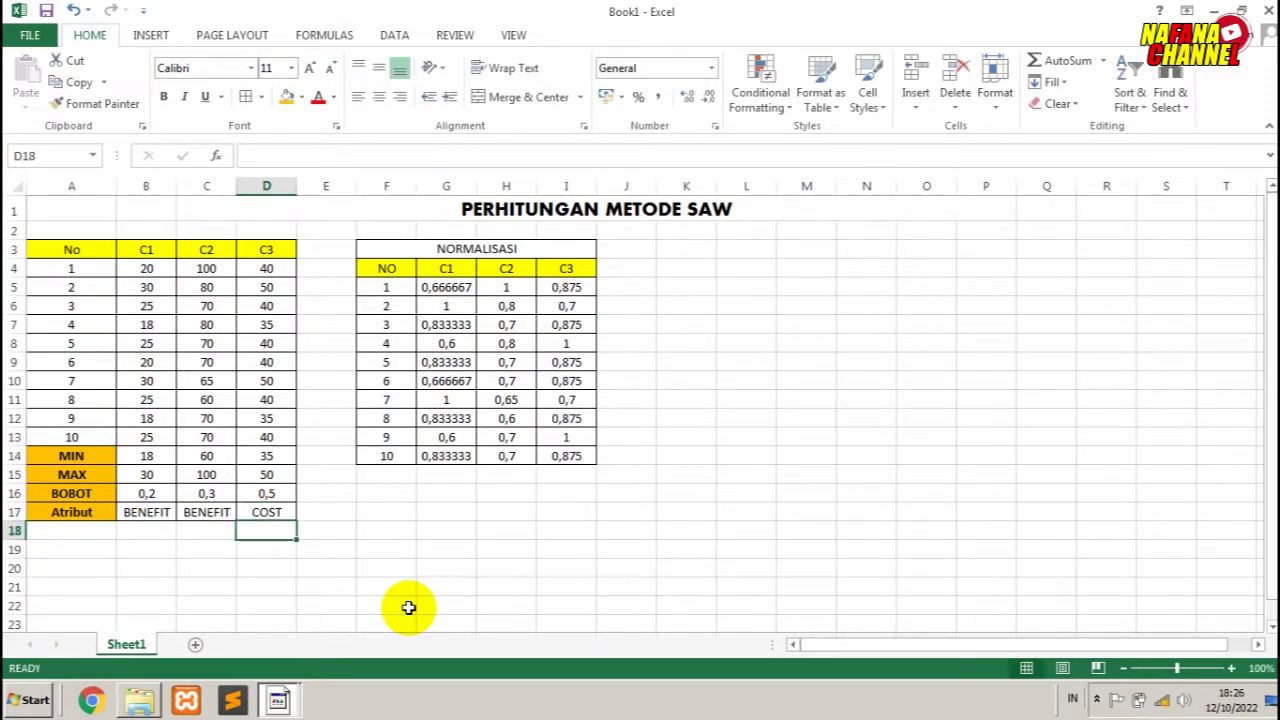
{"action": "key", "text": "Up"}
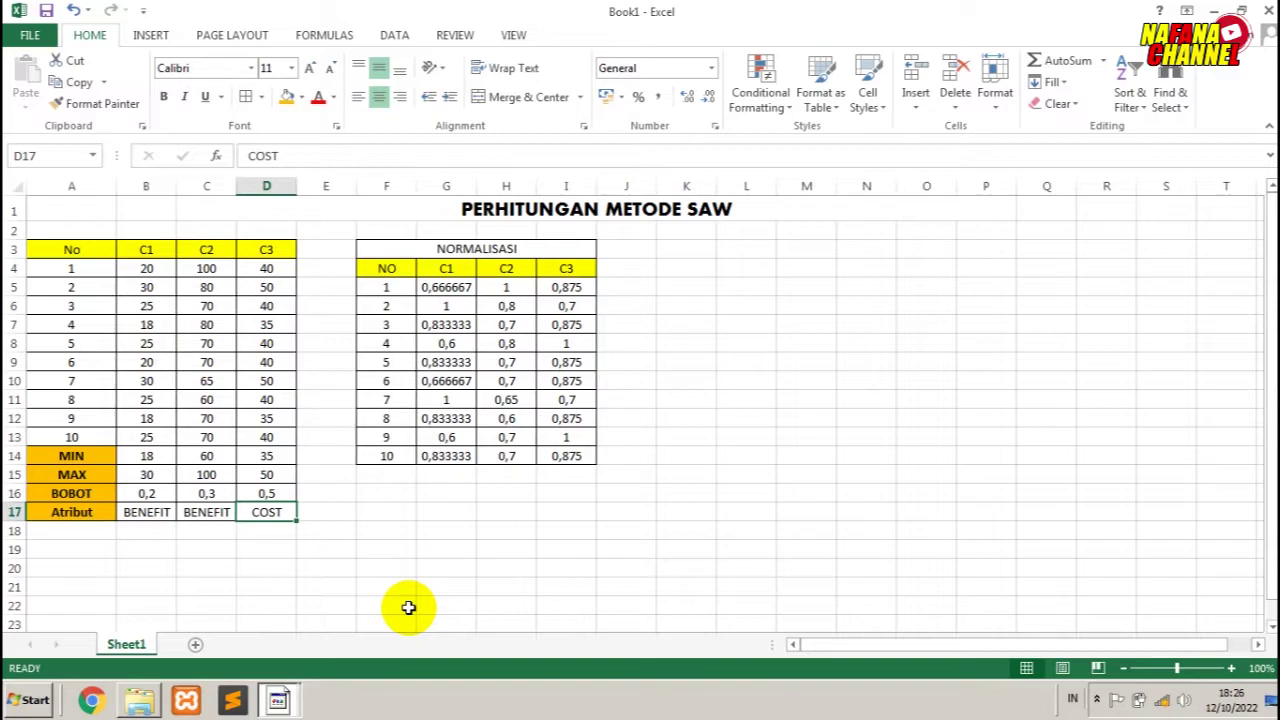
{"action": "type", "text": "BENEFIT"}
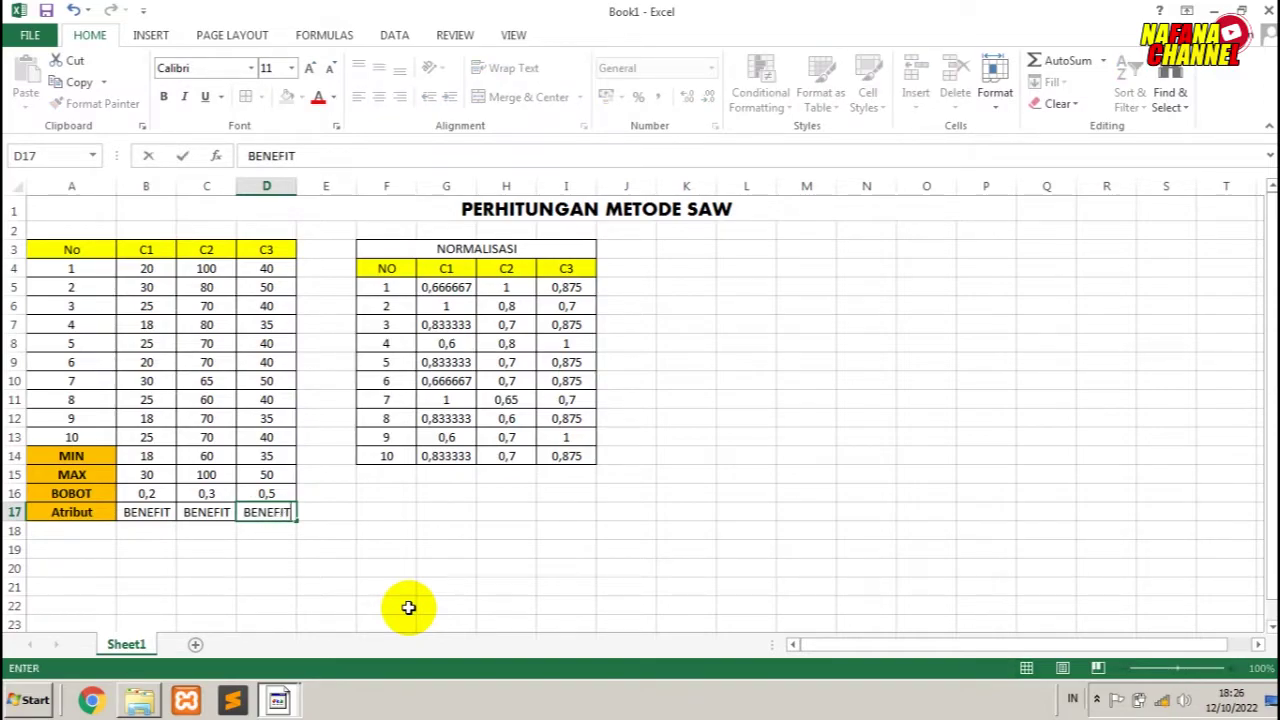
{"action": "key", "text": "Return"}
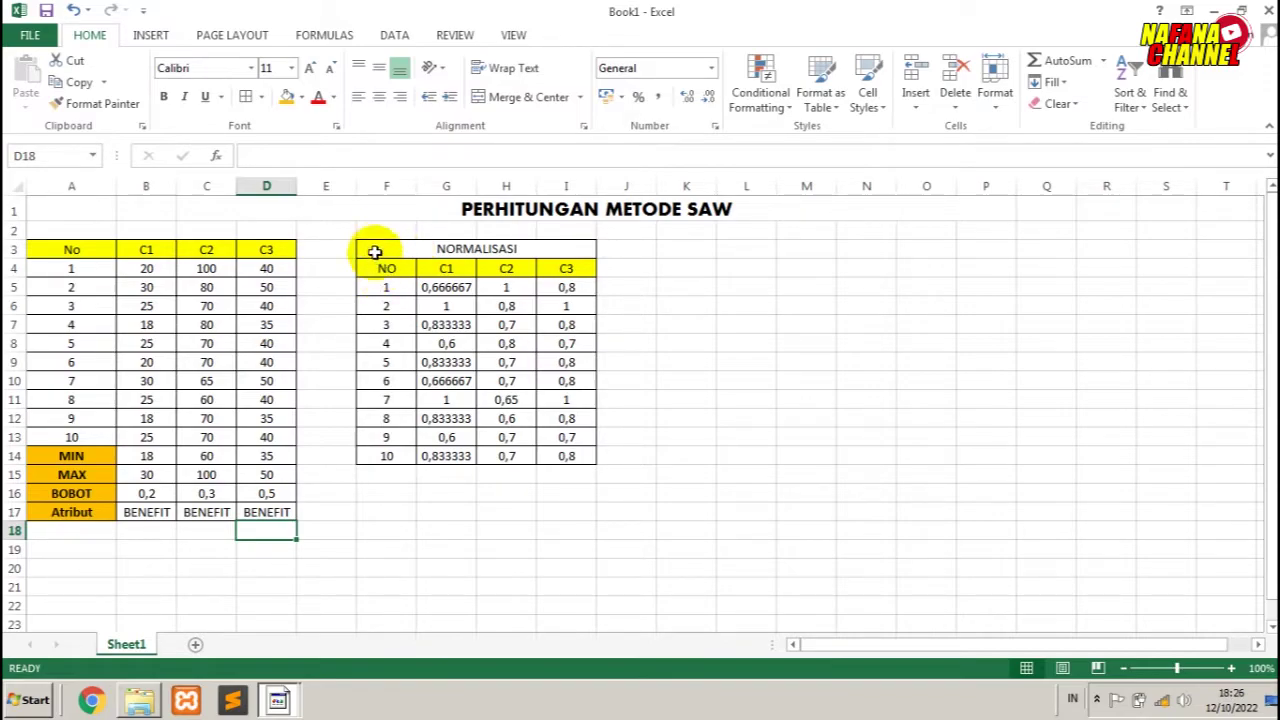
{"action": "mouse_move", "coordinate": [370, 246]}
{"action": "left_mouse_down"}
{"action": "mouse_move", "coordinate": [528, 380]}
{"action": "mouse_move", "coordinate": [534, 451]}
{"action": "left_mouse_up"}
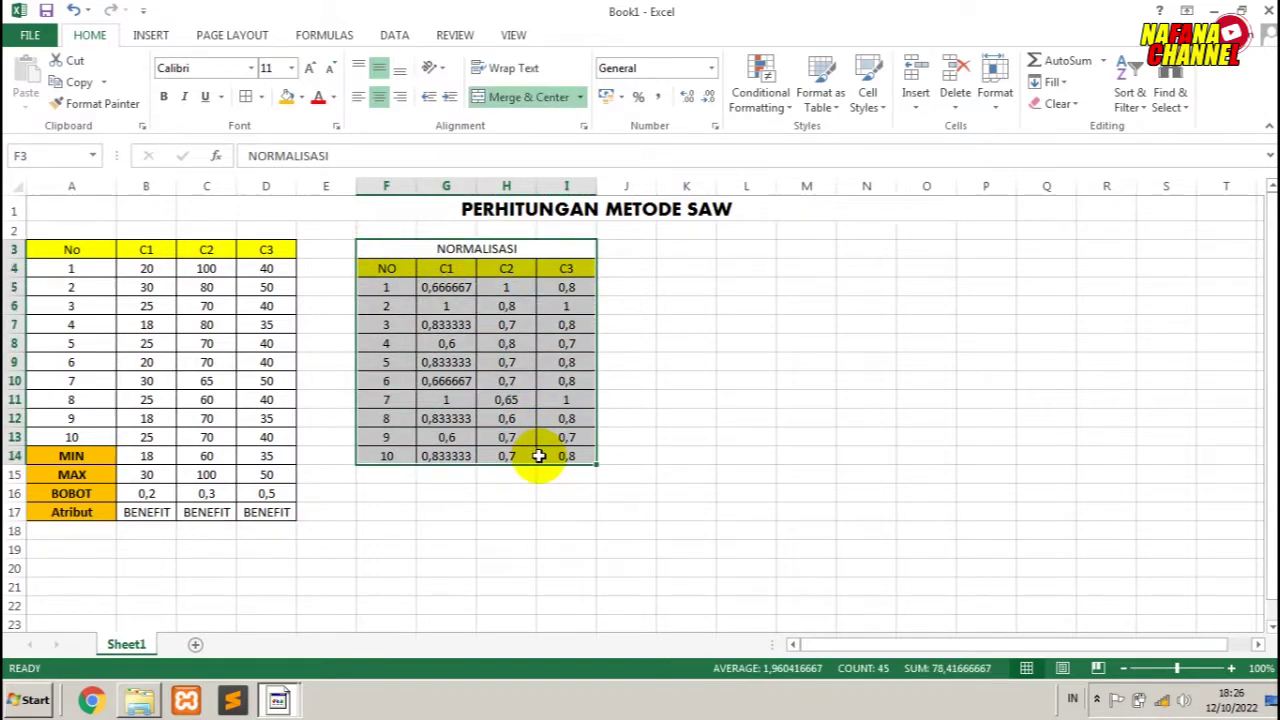
Copy the NORMALISASI table to K3, retitle it NORMALISASI BERBOBOT and clear its values.
{"action": "key", "text": "ctrl+c"}
{"action": "left_click_drag", "start_coordinate": [671, 246], "coordinate": [863, 391]}
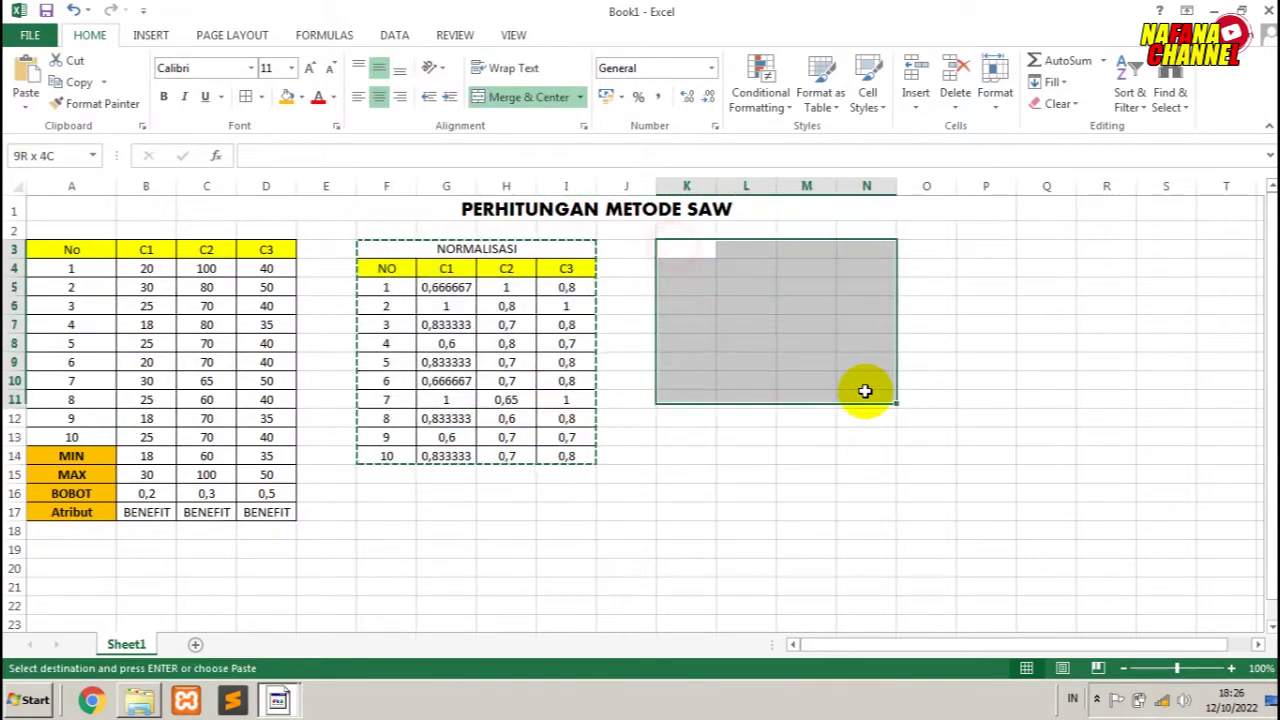
{"action": "key", "text": "ctrl+v"}
{"action": "double_click", "coordinate": [836, 249]}
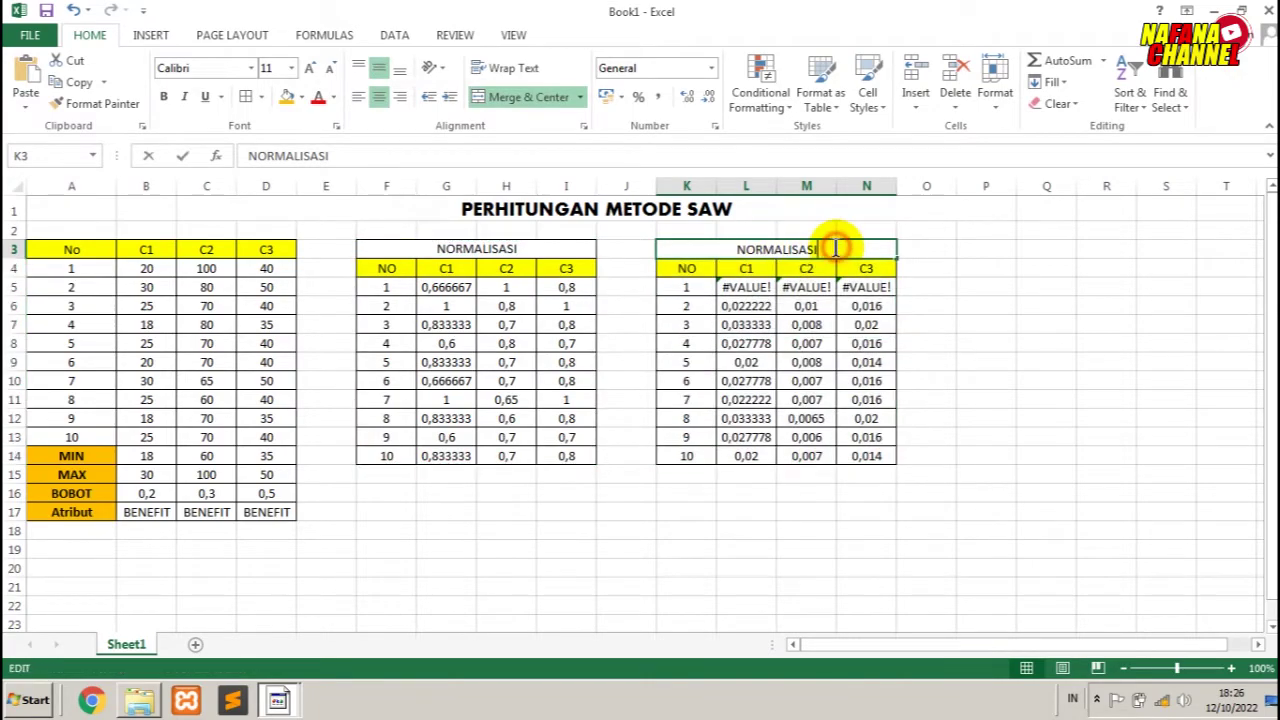
{"action": "type", "text": "BERBOBOT"}
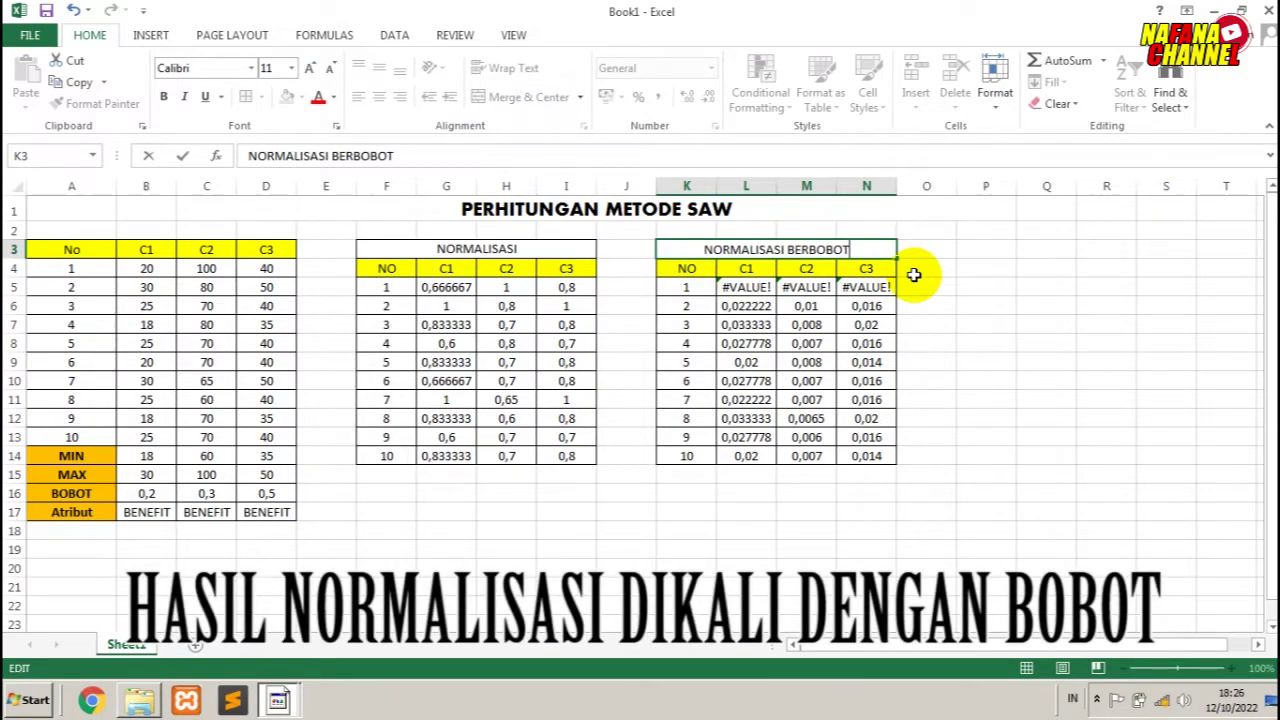
{"action": "key", "text": "Return"}
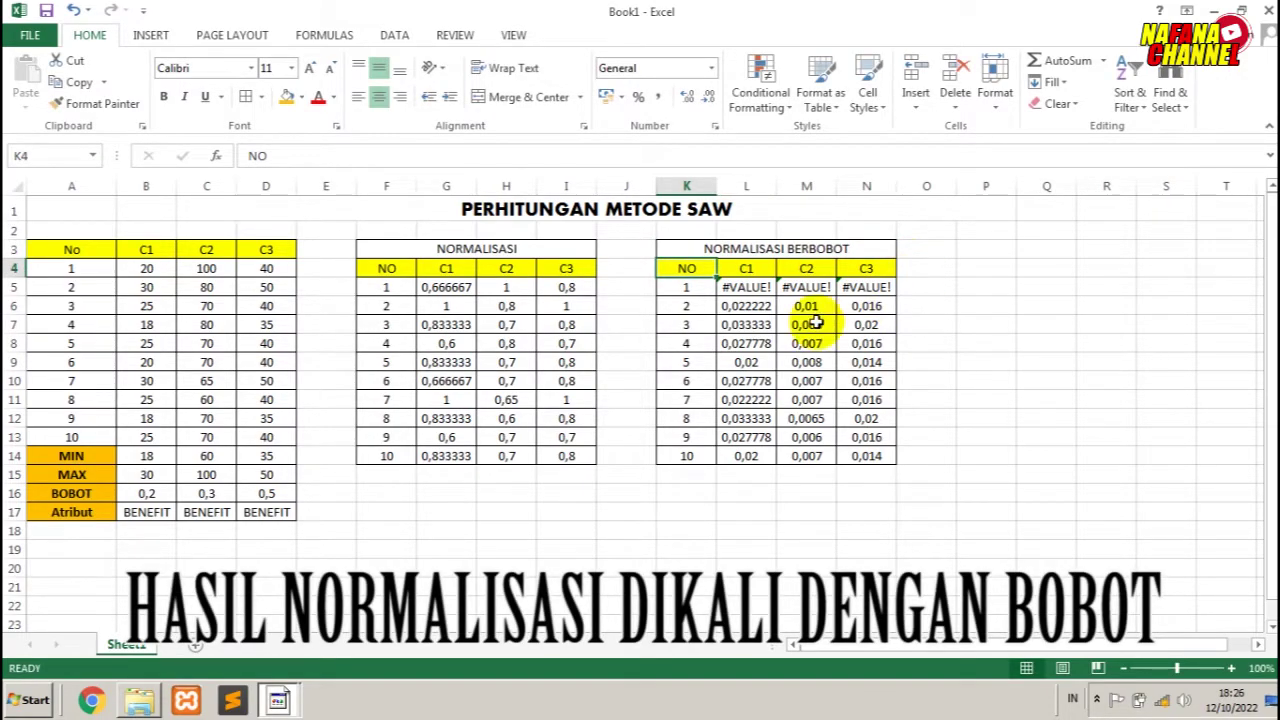
{"action": "mouse_move", "coordinate": [745, 287]}
{"action": "left_mouse_down"}
{"action": "mouse_move", "coordinate": [846, 374]}
{"action": "mouse_move", "coordinate": [855, 452]}
{"action": "left_mouse_up"}
{"action": "key", "text": "Delete"}
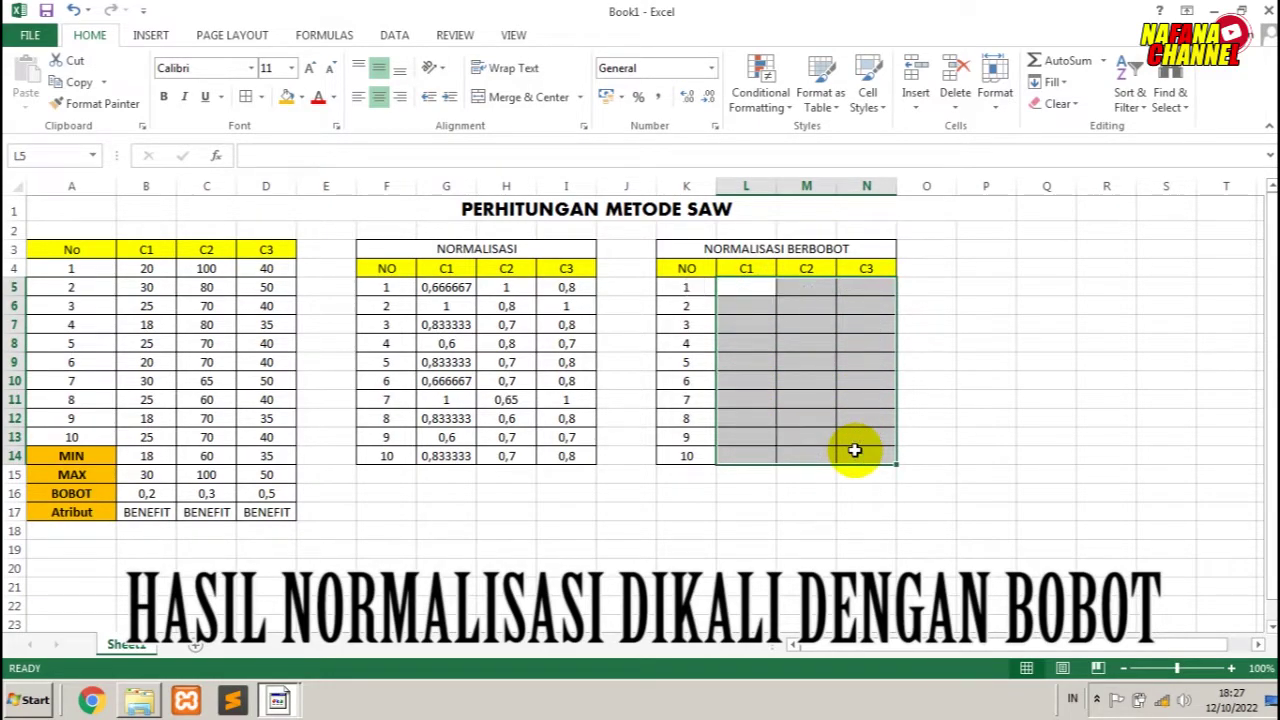
Enter =G5*$B$16 in L5 for row 1's weighted C1 value.
{"action": "left_click", "coordinate": [743, 289]}
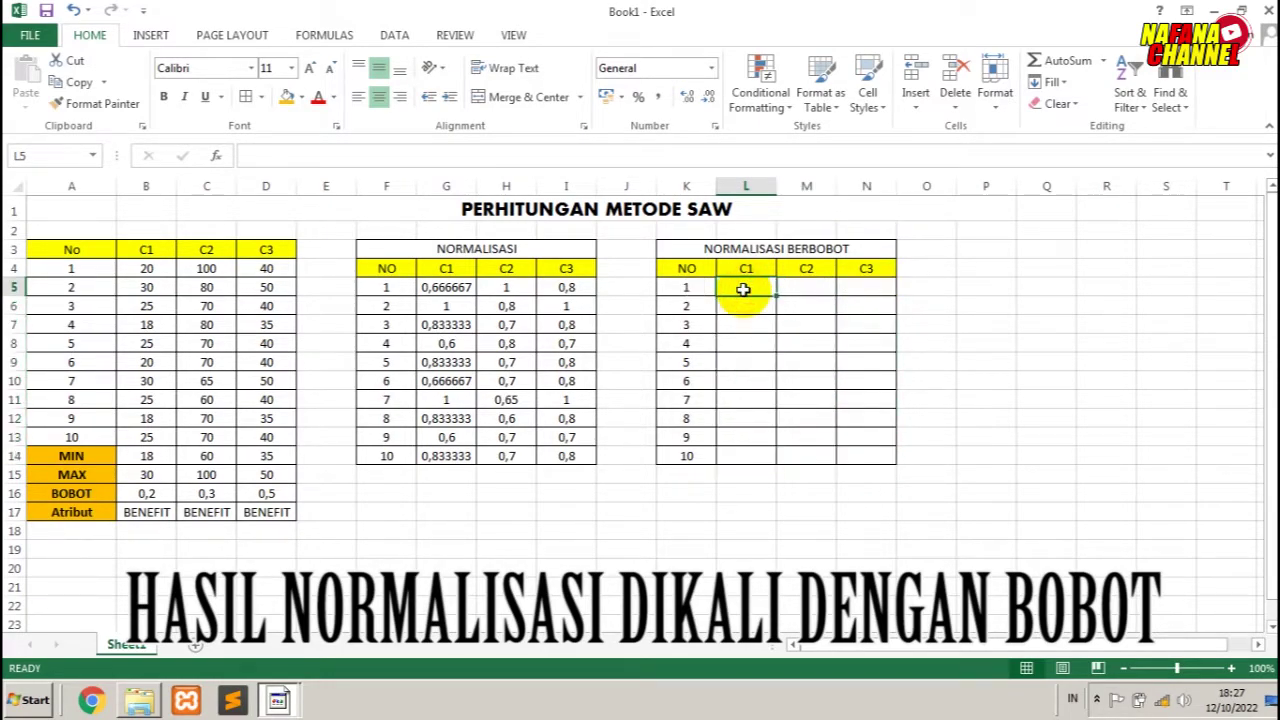
{"action": "type", "text": "="}
{"action": "left_click", "coordinate": [462, 289]}
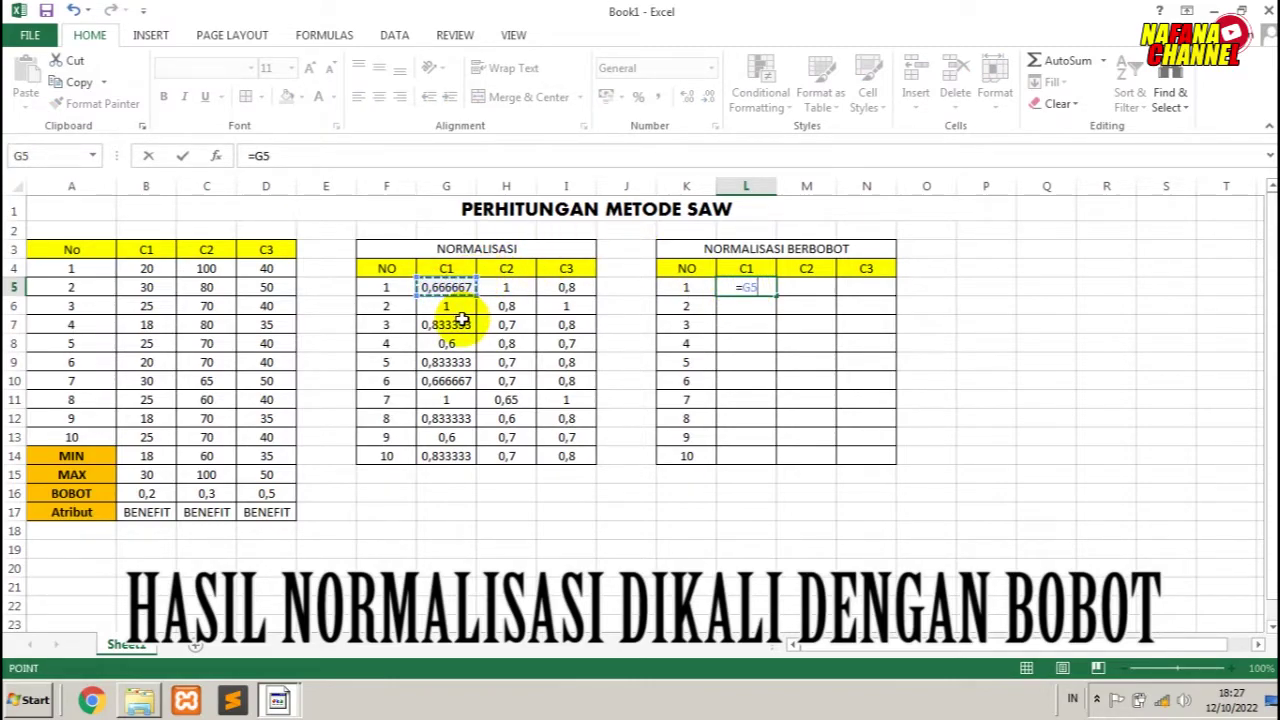
{"action": "left_click", "coordinate": [148, 494]}
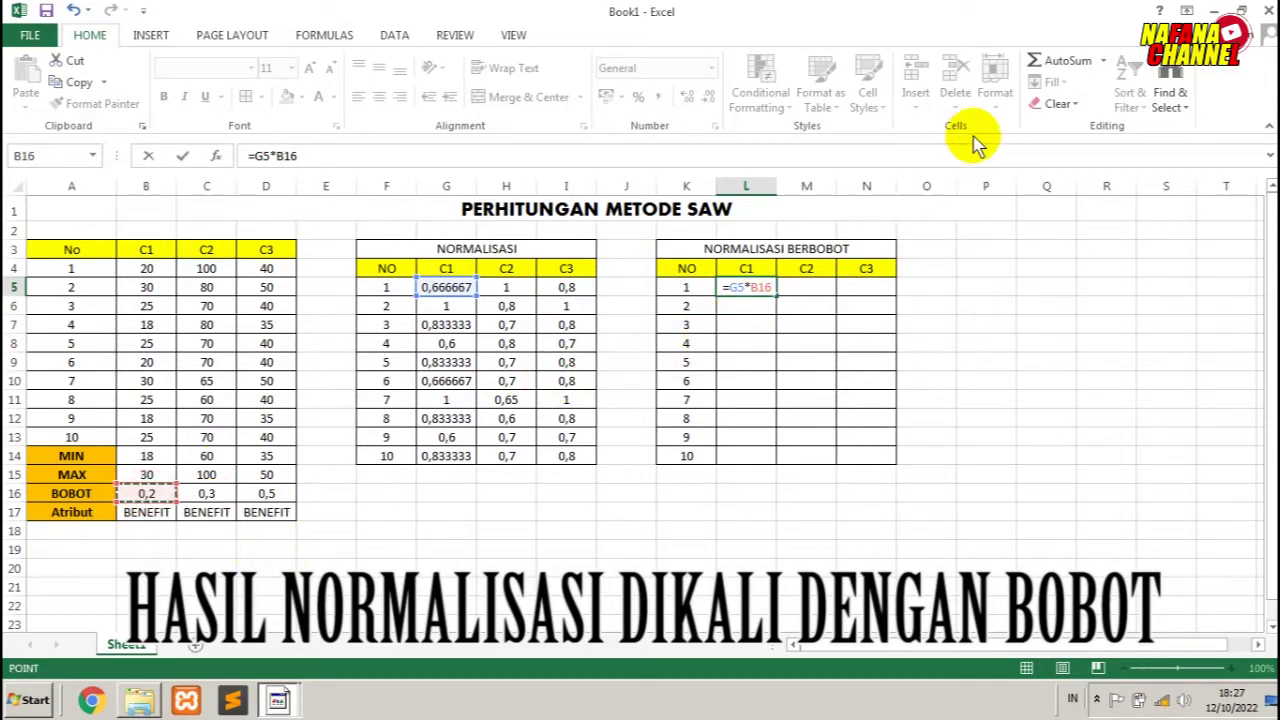
{"action": "left_click", "coordinate": [752, 287]}
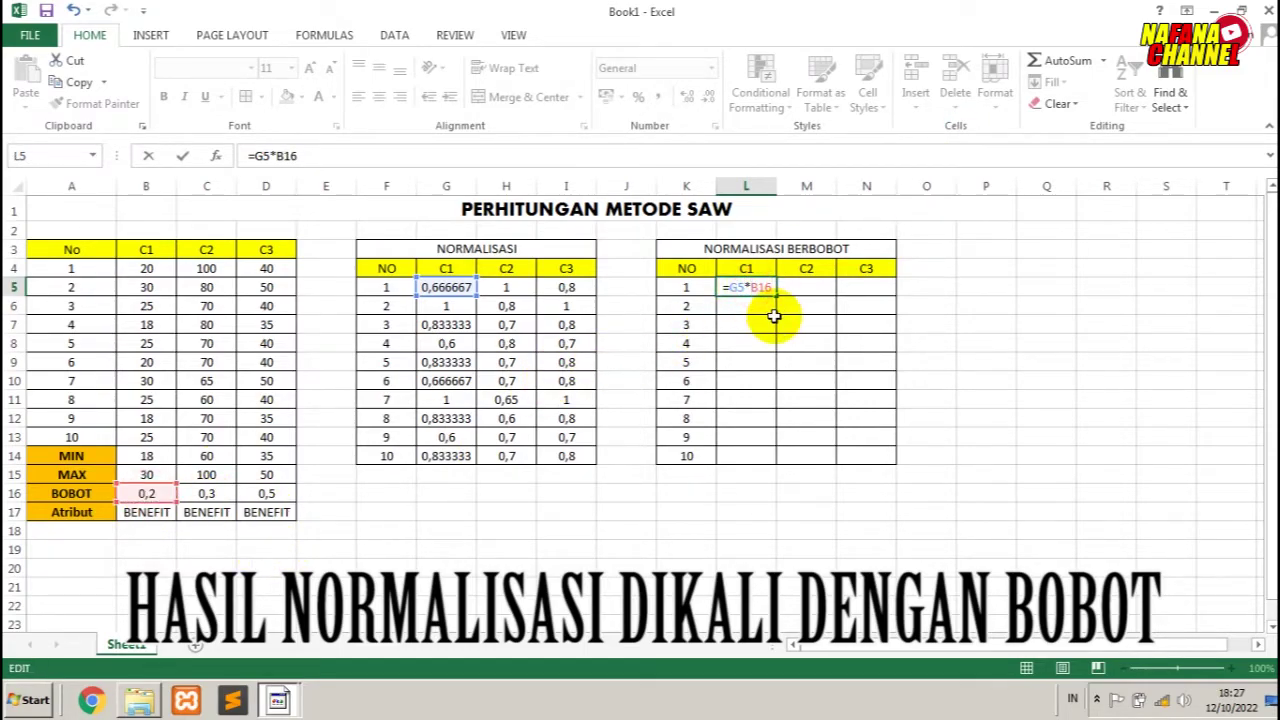
{"action": "type", "text": "$B$"}
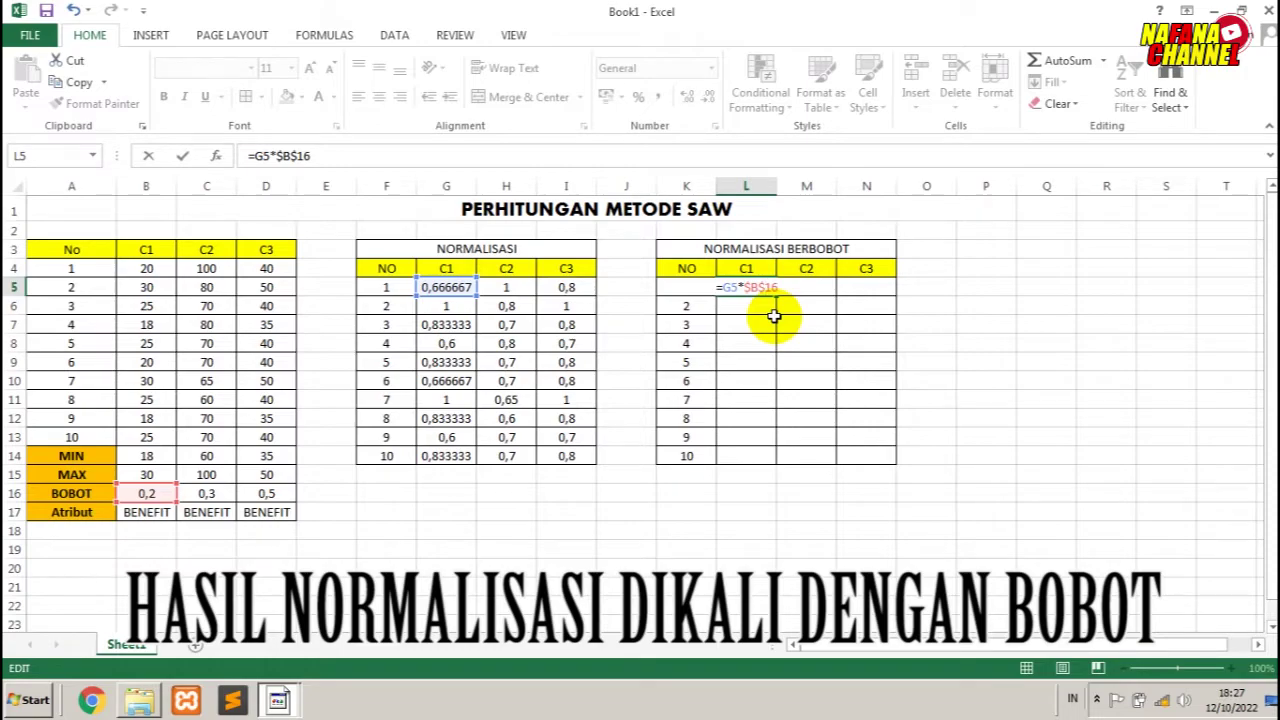
{"action": "key", "text": "Return"}
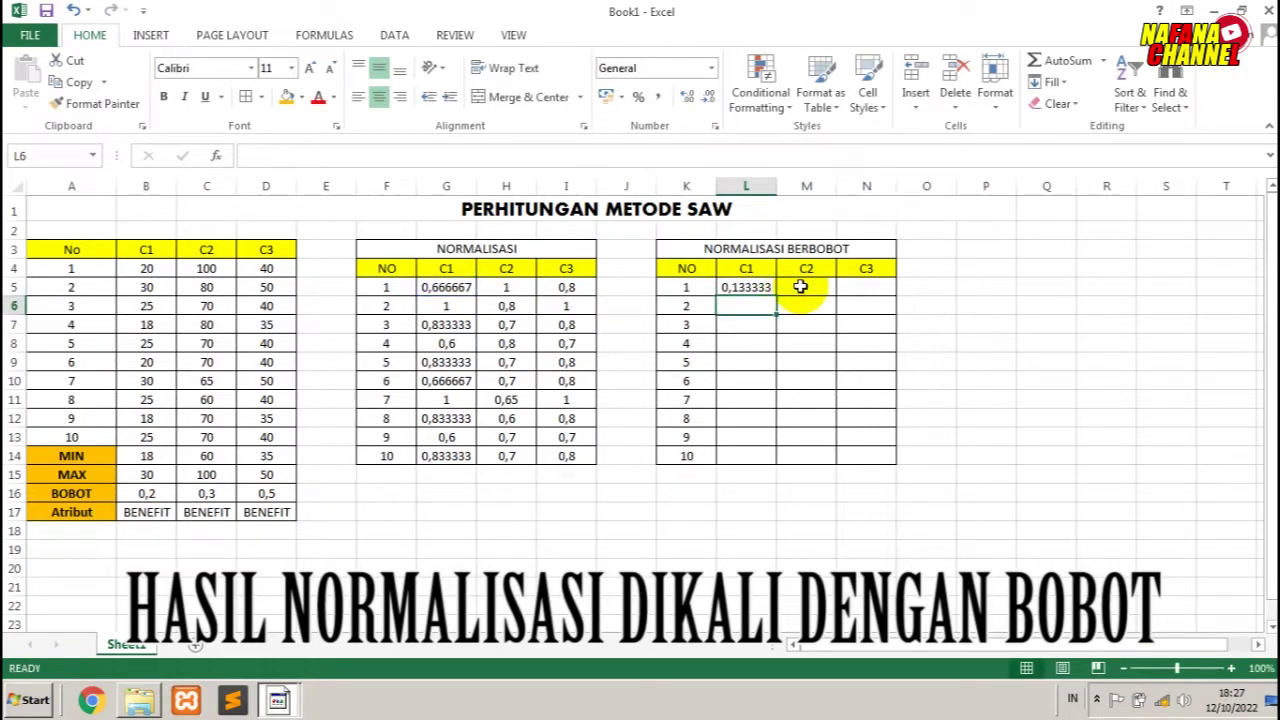
Enter =H5*$C$16 in M5 for row 1's weighted C2 value.
{"action": "left_click", "coordinate": [800, 287]}
{"action": "type", "text": "=="}
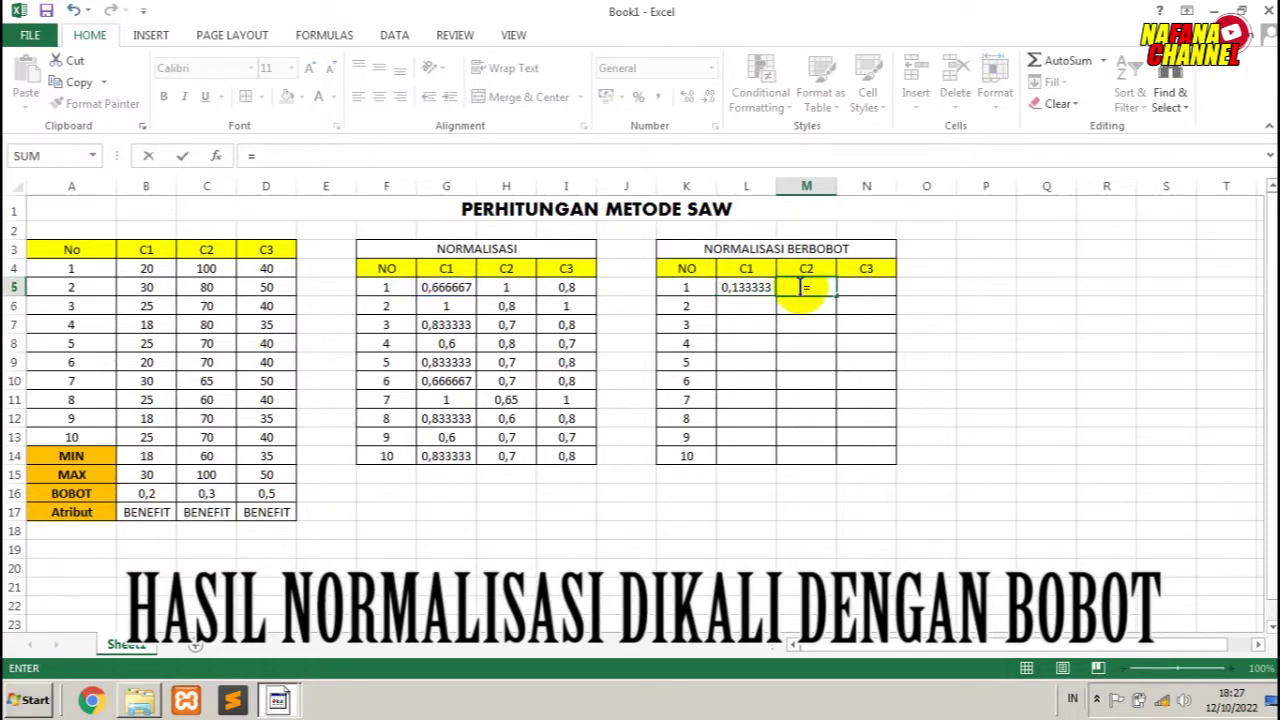
{"action": "left_click", "coordinate": [509, 288]}
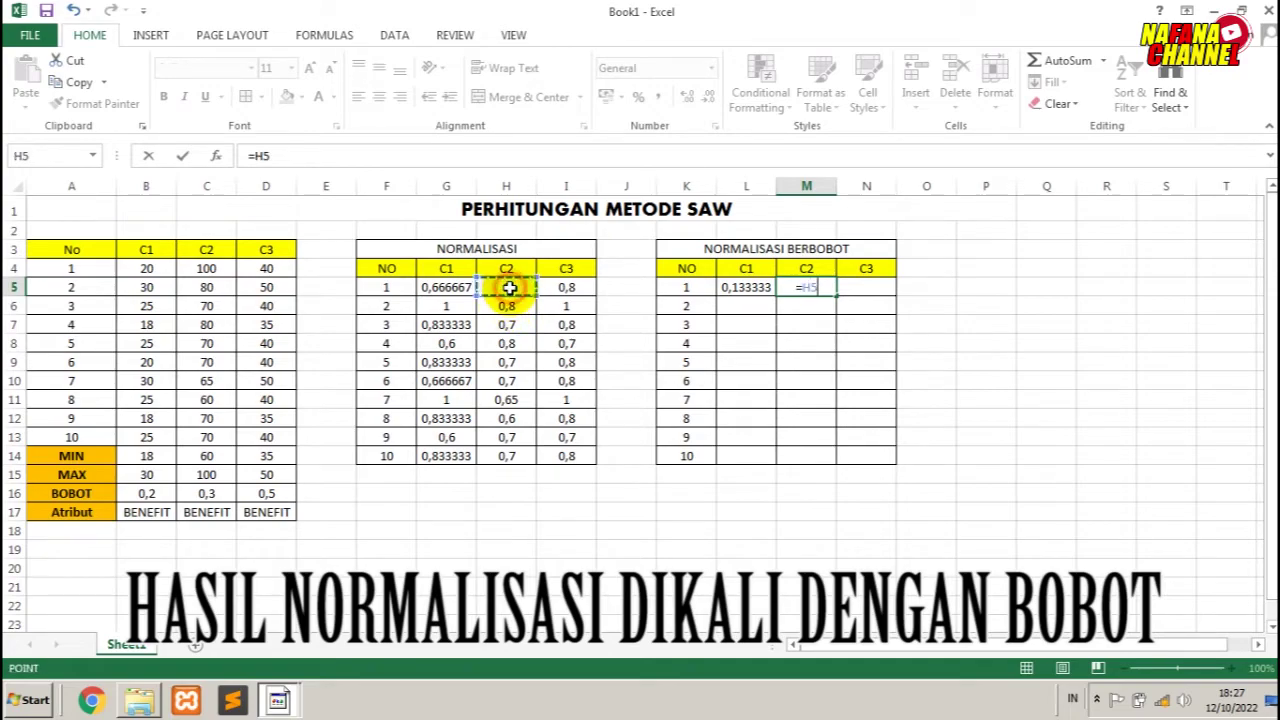
{"action": "type", "text": "*"}
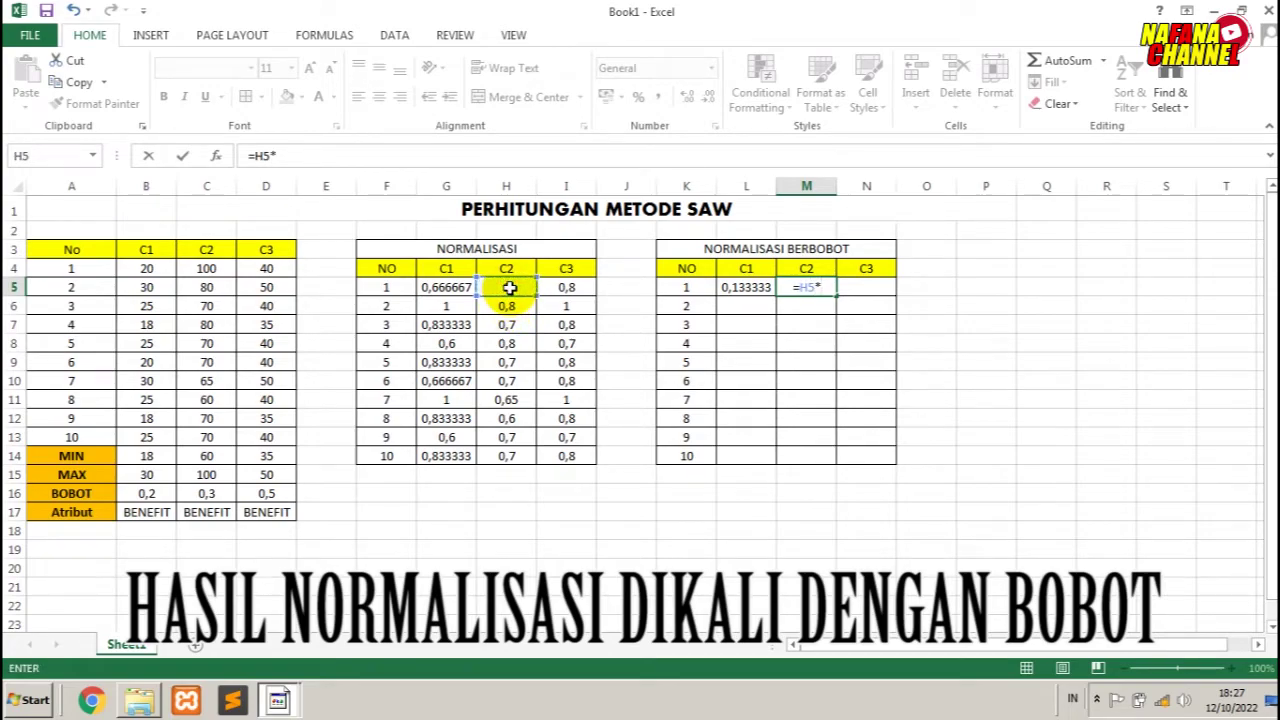
{"action": "left_click", "coordinate": [214, 497]}
{"action": "key", "text": "Left"}
{"action": "key", "text": "Left"}
{"action": "key", "text": "Right"}
{"action": "key", "text": "Right"}
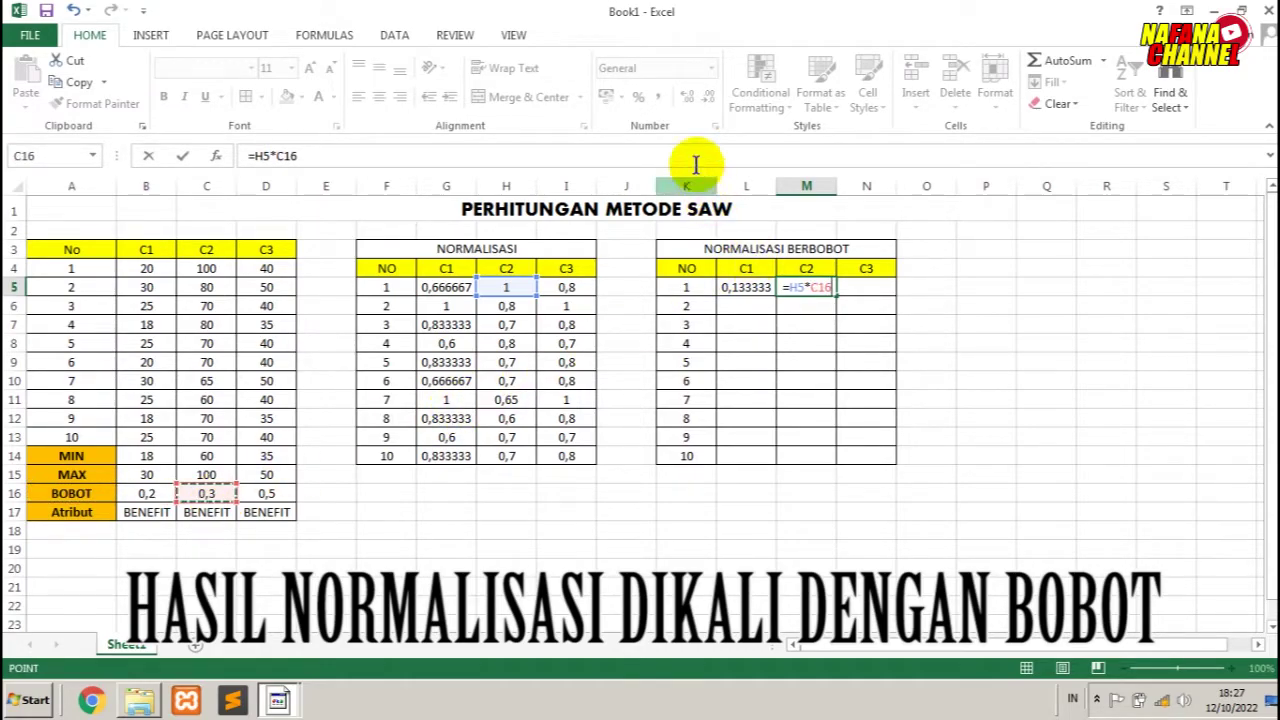
{"action": "left_click", "coordinate": [888, 372]}
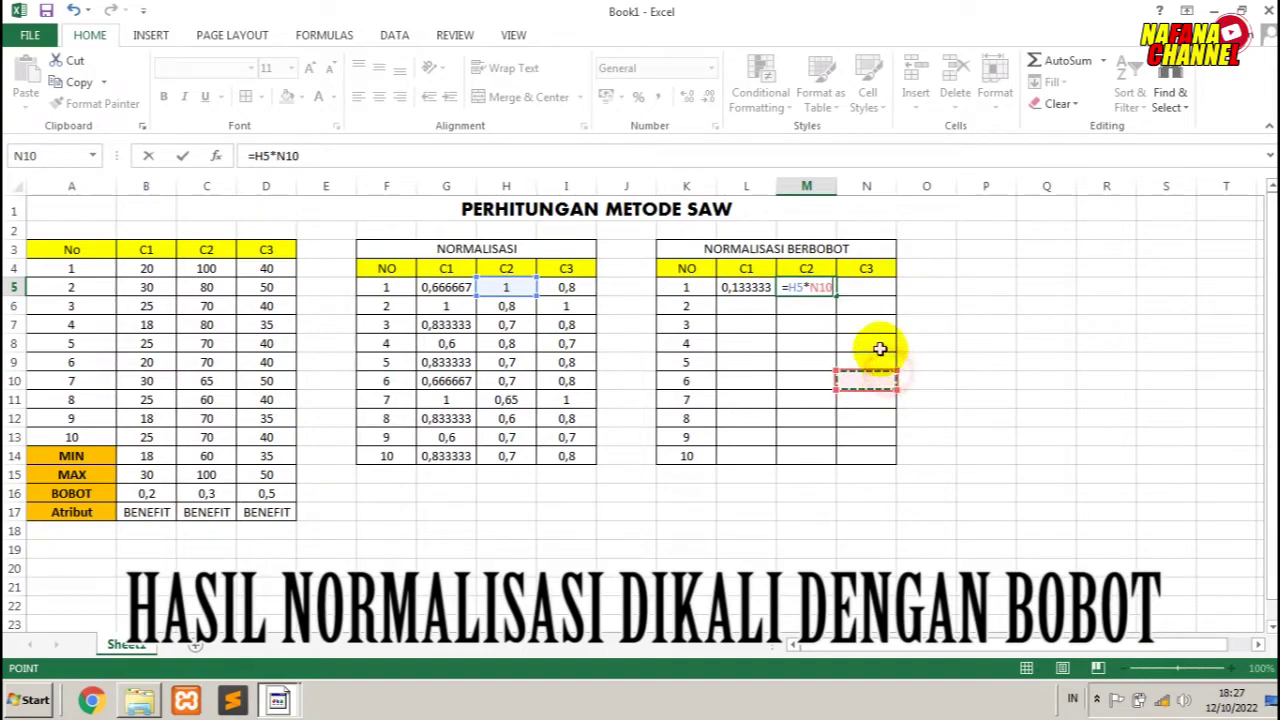
{"action": "left_click", "coordinate": [212, 493]}
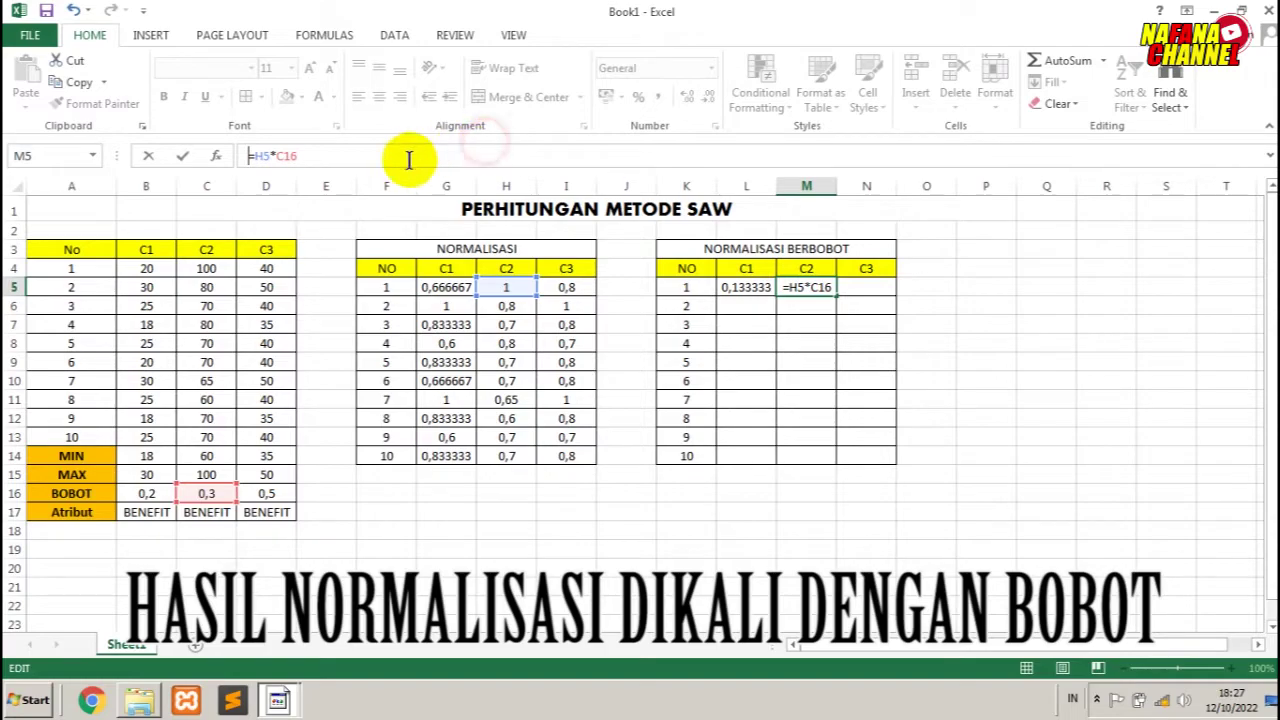
{"action": "left_click", "coordinate": [276, 156]}
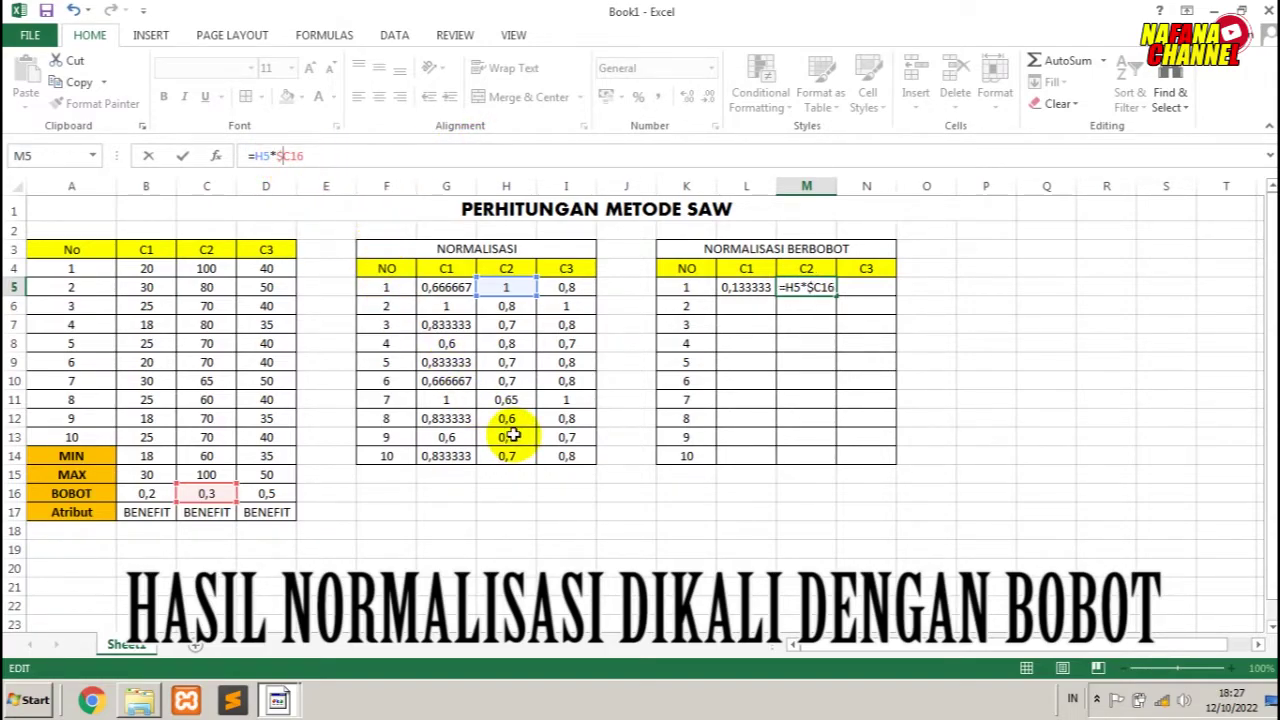
{"action": "type", "text": "$"}
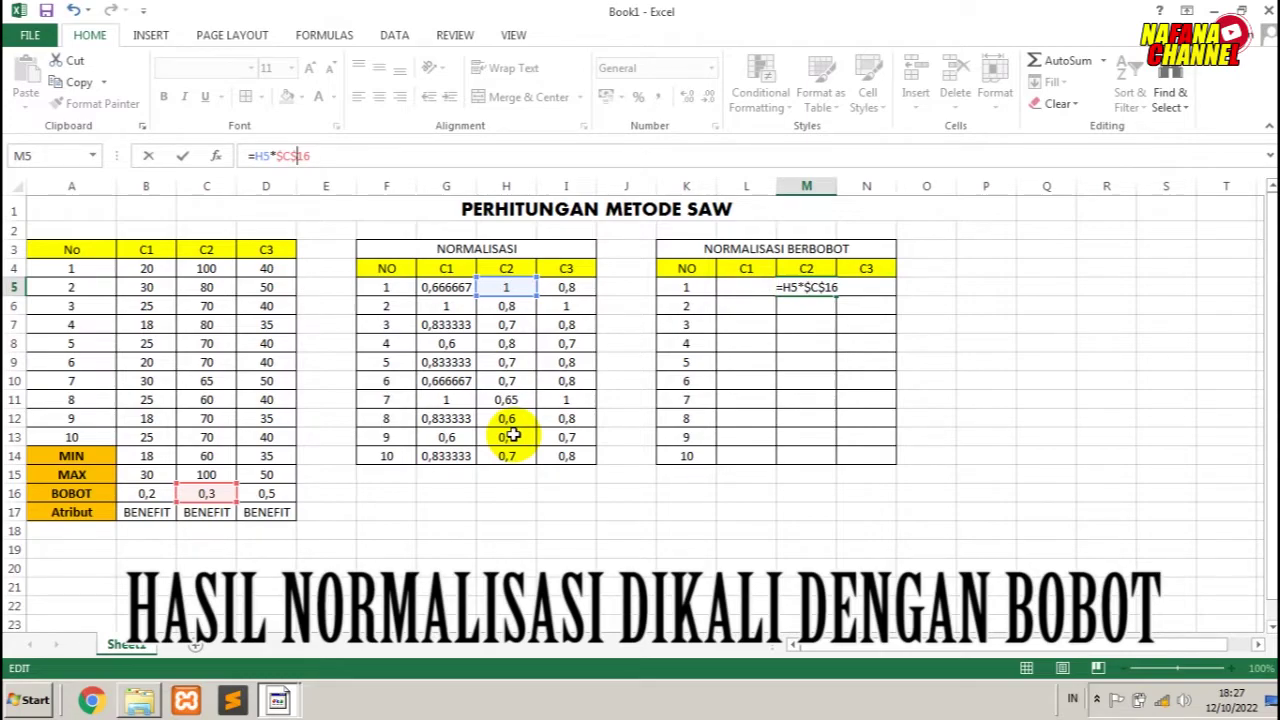
{"action": "key", "text": "Return"}
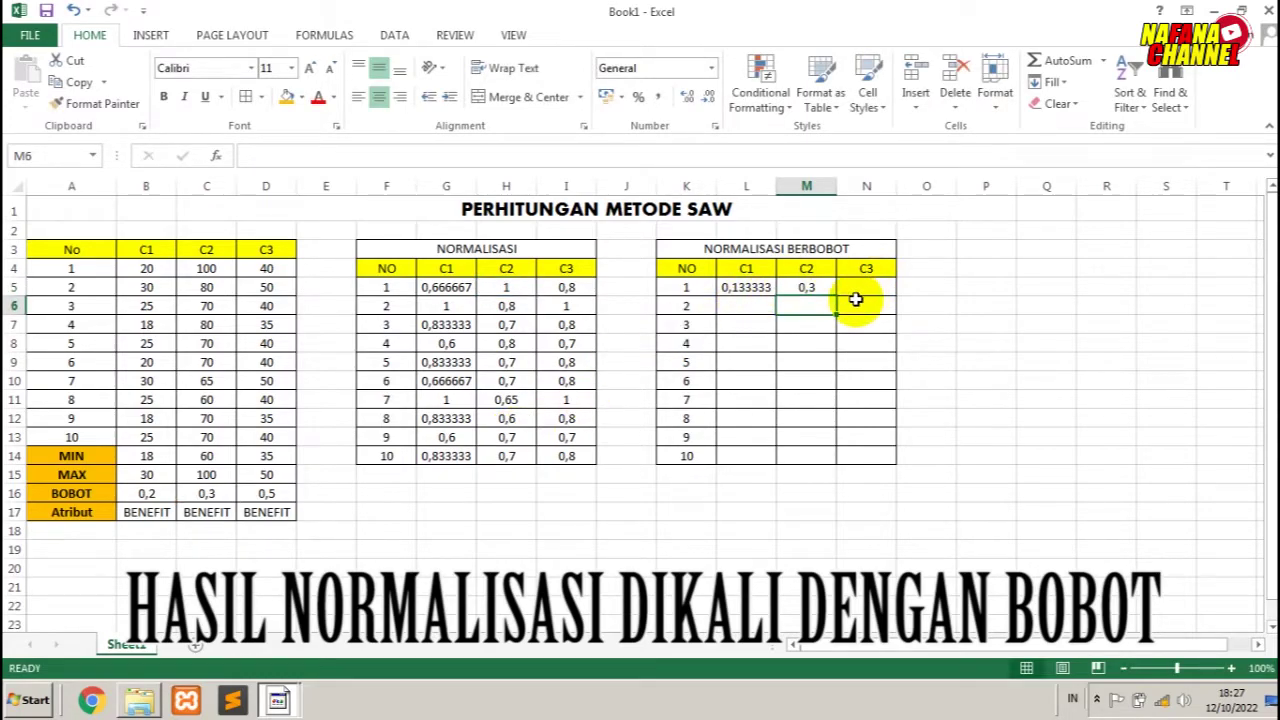
Enter =I5*$D16 in N5, giving row 1's weighted C3 value of 0,4.
{"action": "left_click", "coordinate": [853, 299]}
{"action": "double_click", "coordinate": [858, 291]}
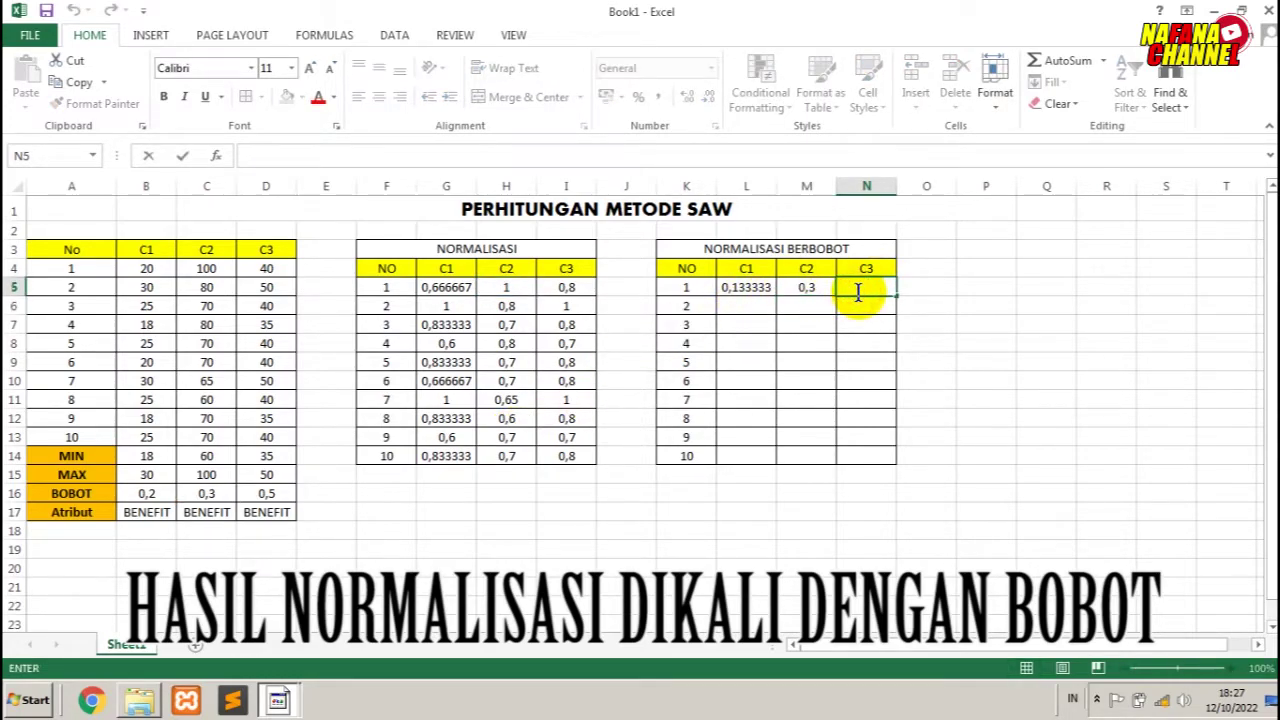
{"action": "type", "text": "="}
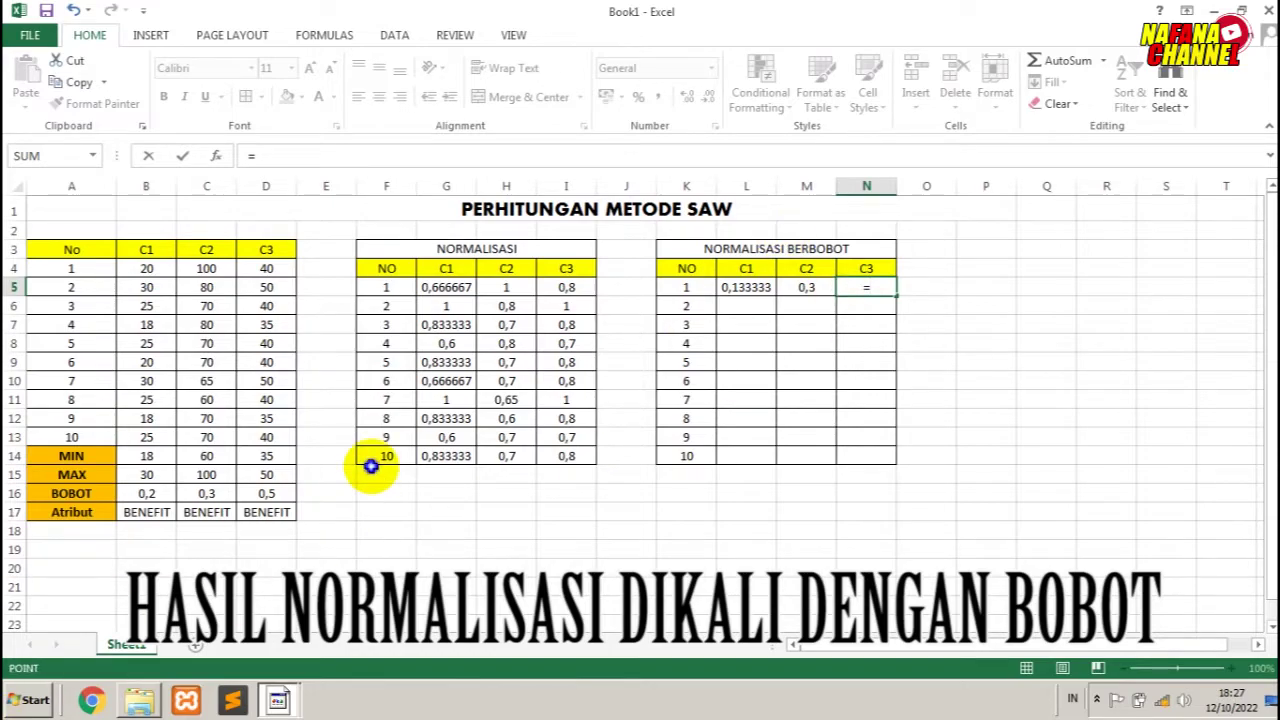
{"action": "left_click", "coordinate": [272, 575]}
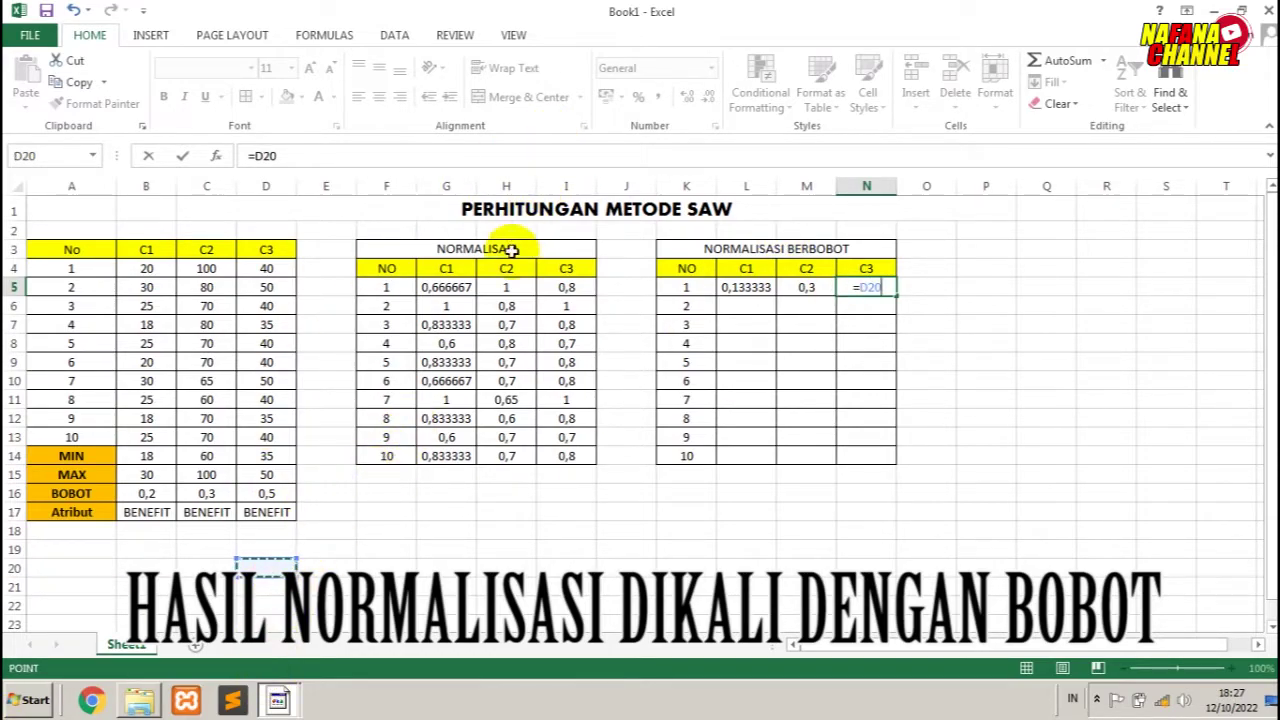
{"action": "left_click", "coordinate": [541, 305]}
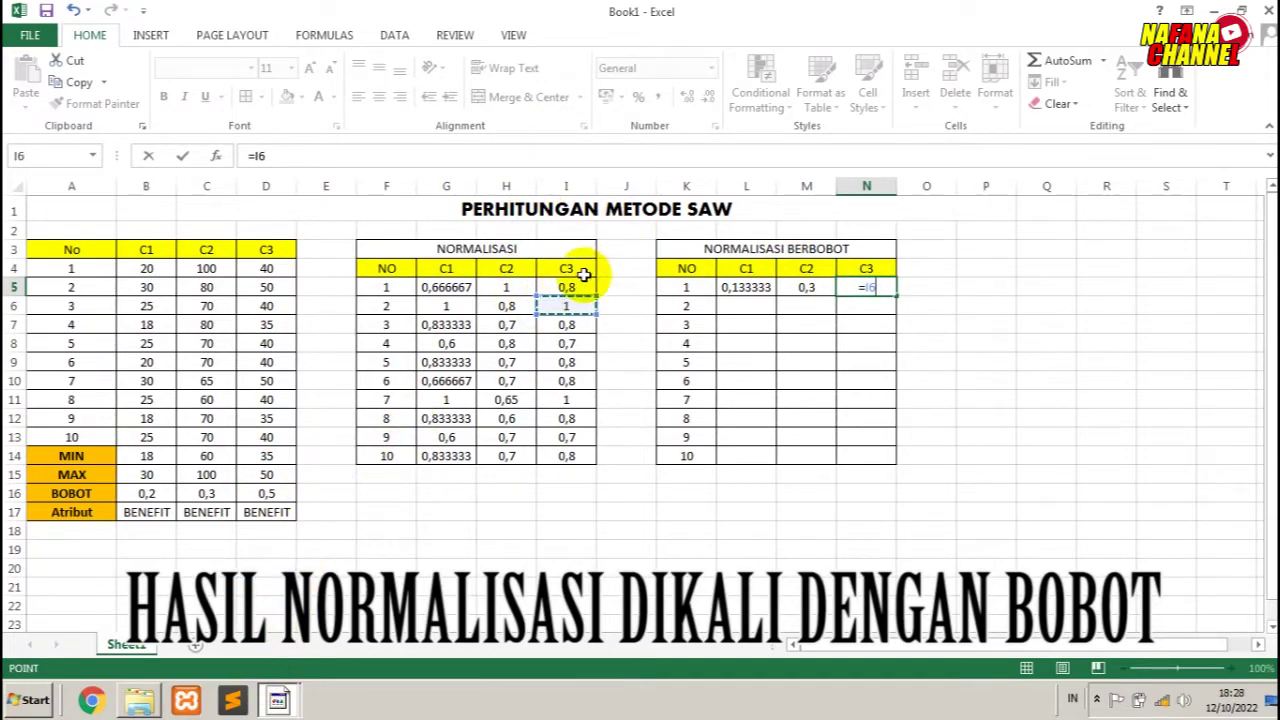
{"action": "key", "text": "Up"}
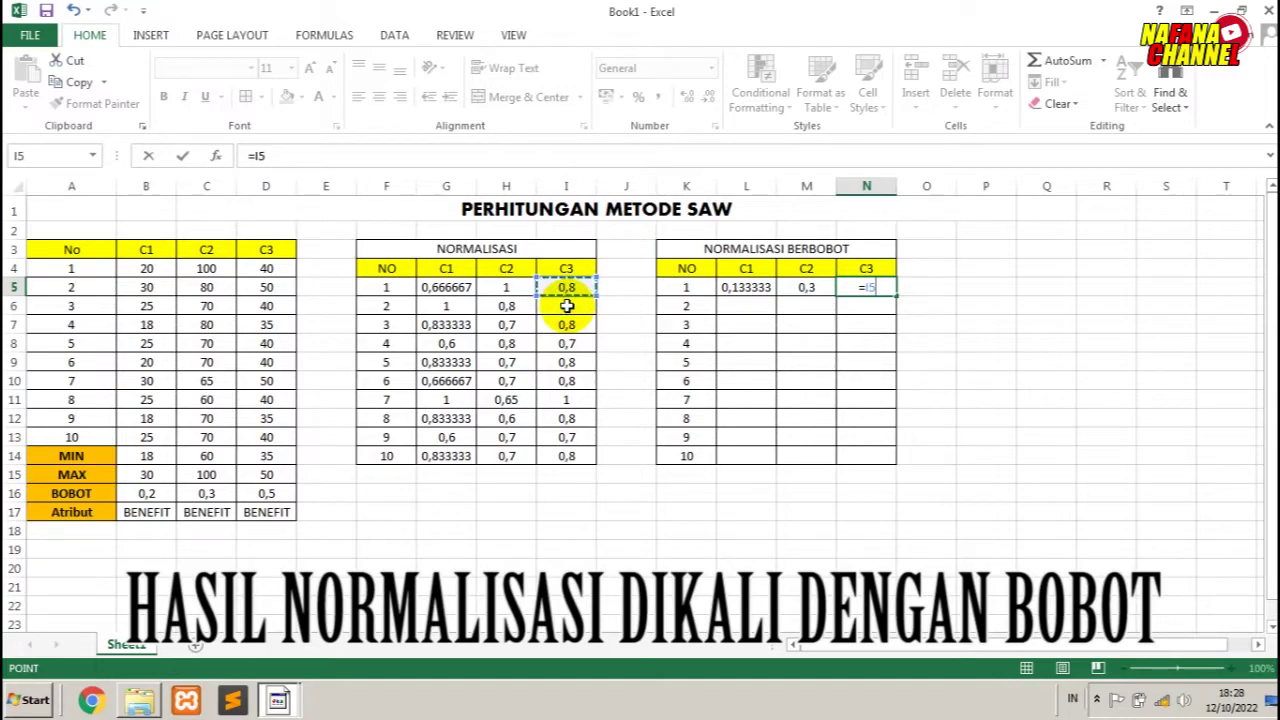
{"action": "type", "text": "*"}
{"action": "left_click", "coordinate": [277, 492]}
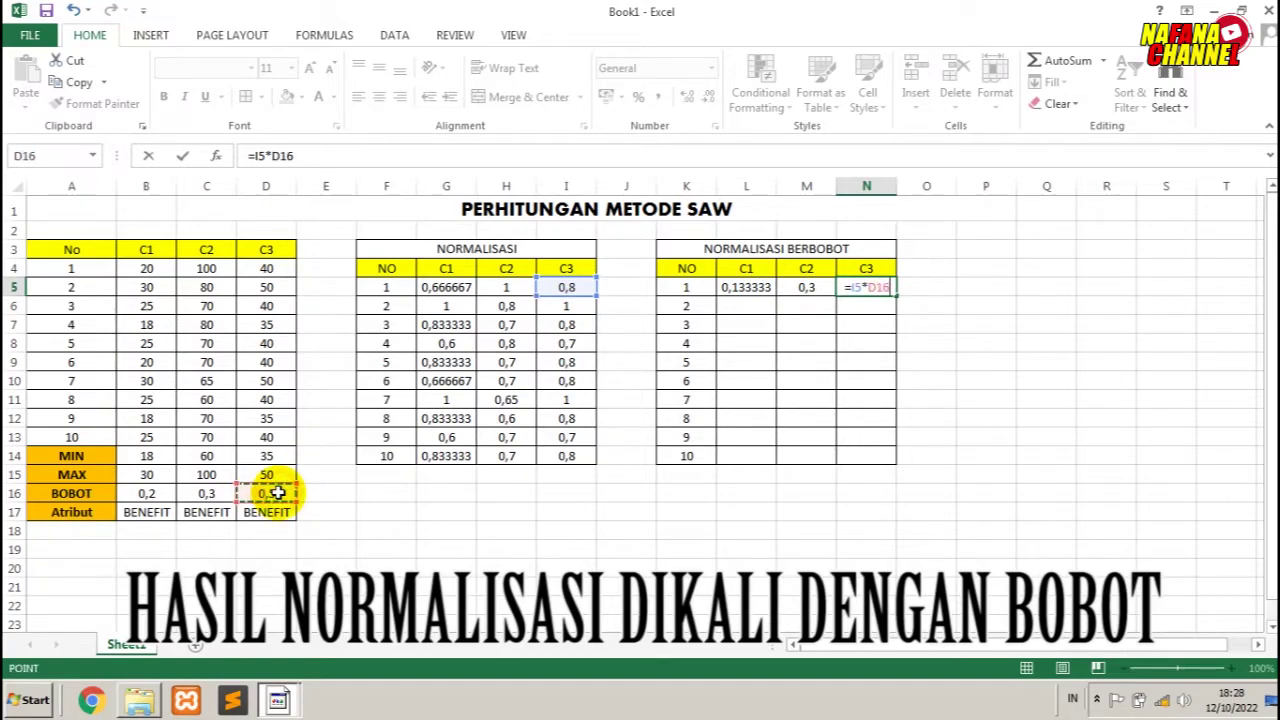
{"action": "left_click", "coordinate": [872, 287]}
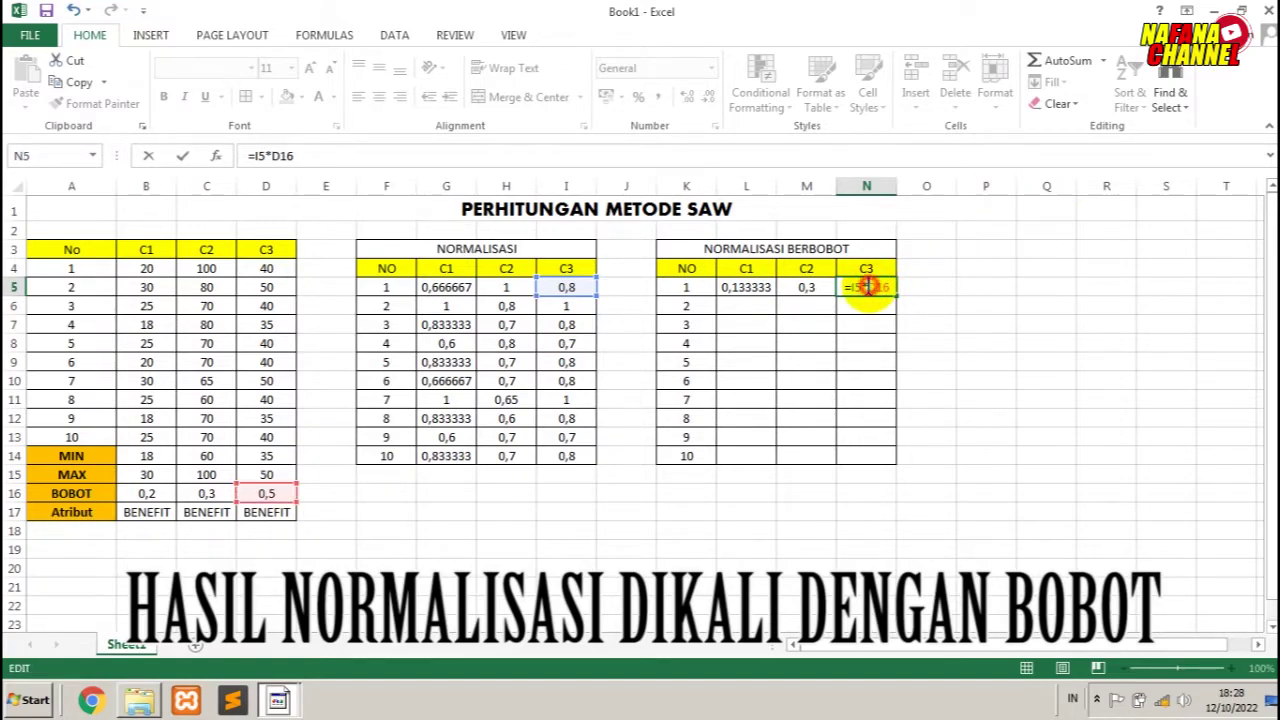
{"action": "type", "text": "$D$"}
{"action": "key", "text": "Return"}
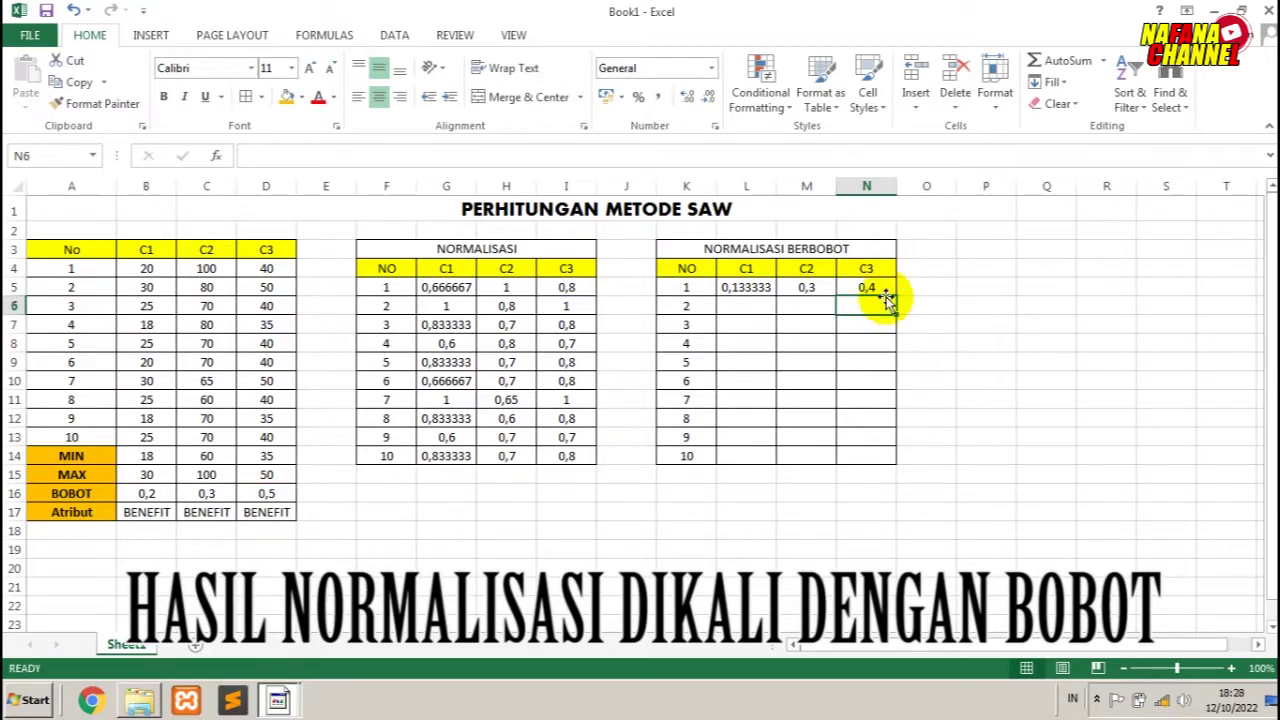
{"action": "left_click_drag", "start_coordinate": [731, 284], "coordinate": [858, 288]}
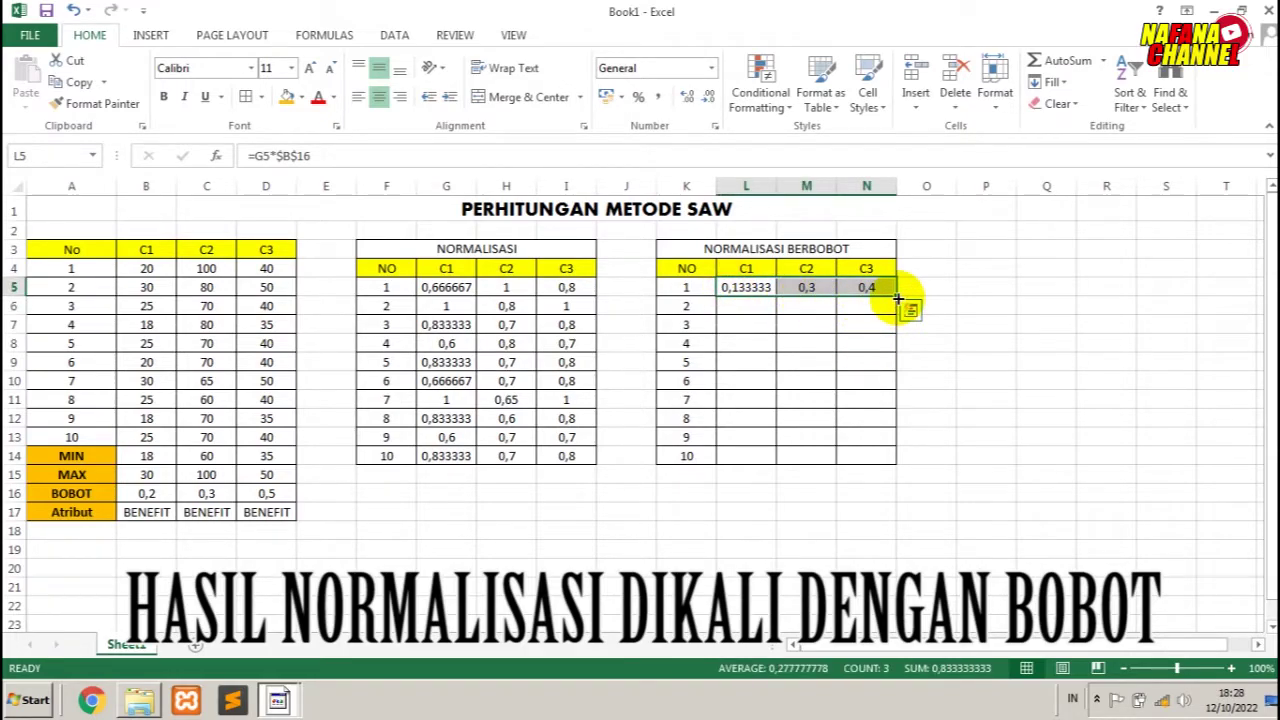
Fill the row 1 weighted formulas down to row 14 and verify row 2's C3 formula.
{"action": "left_click_drag", "start_coordinate": [897, 297], "coordinate": [890, 452]}
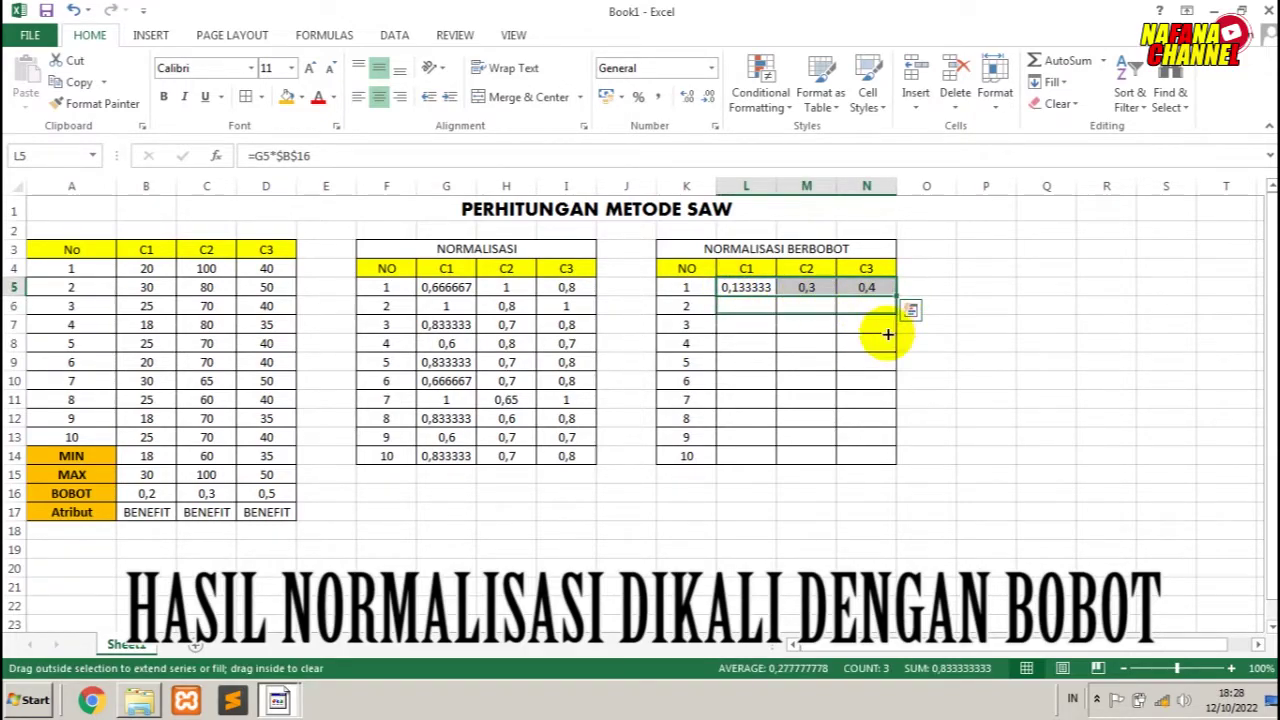
{"action": "left_click_drag", "start_coordinate": [890, 452], "coordinate": [891, 460]}
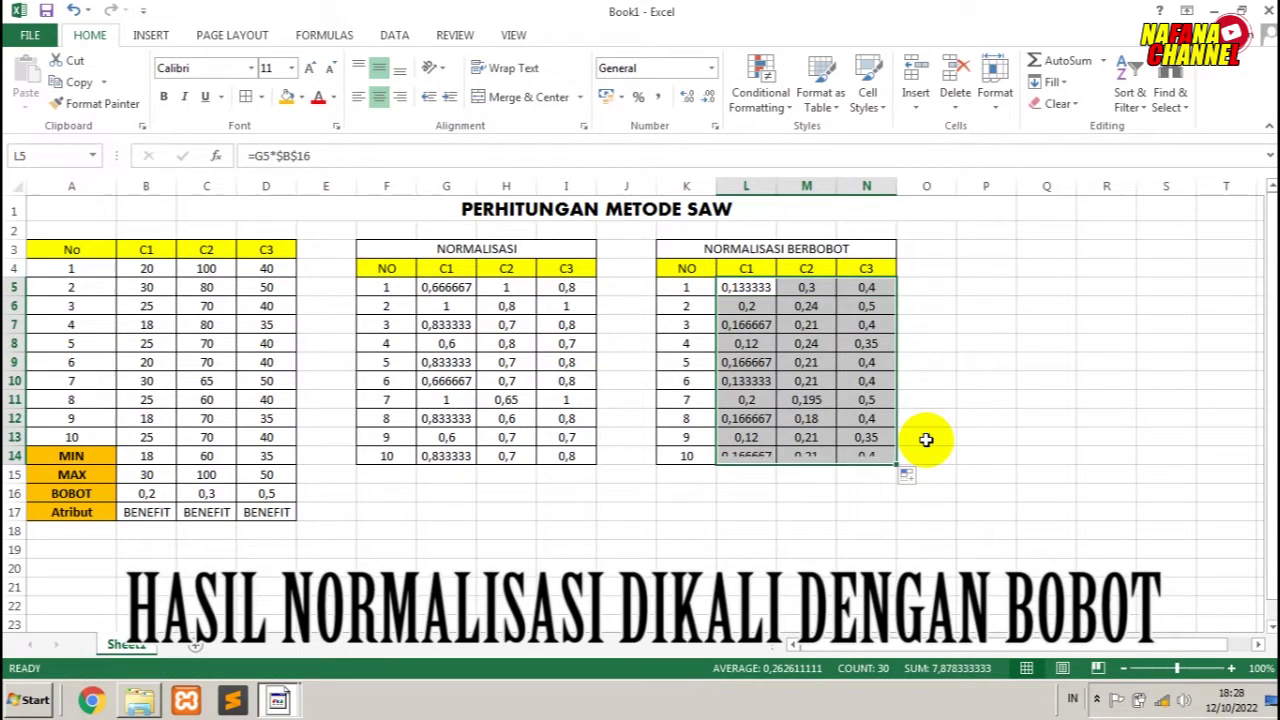
{"action": "left_click", "coordinate": [863, 309]}
{"action": "double_click", "coordinate": [863, 309]}
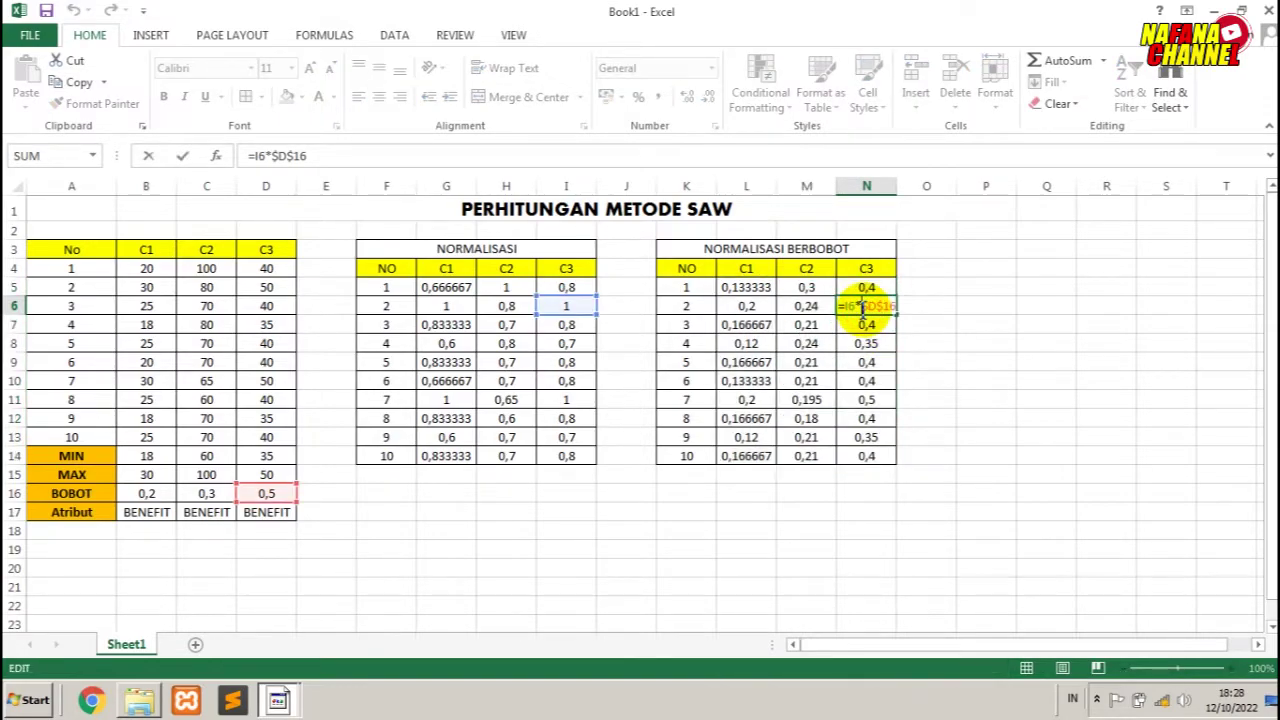
{"action": "key", "text": "Return"}
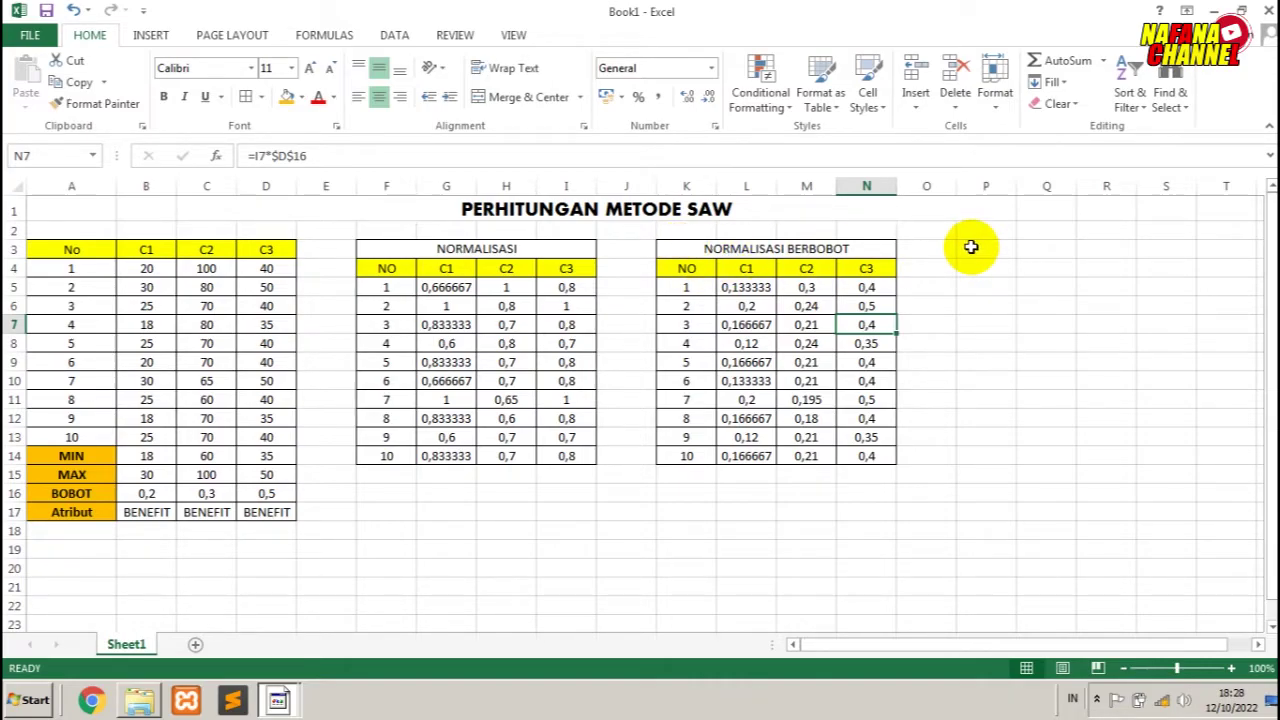
{"action": "left_click_drag", "start_coordinate": [971, 247], "coordinate": [1037, 248]}
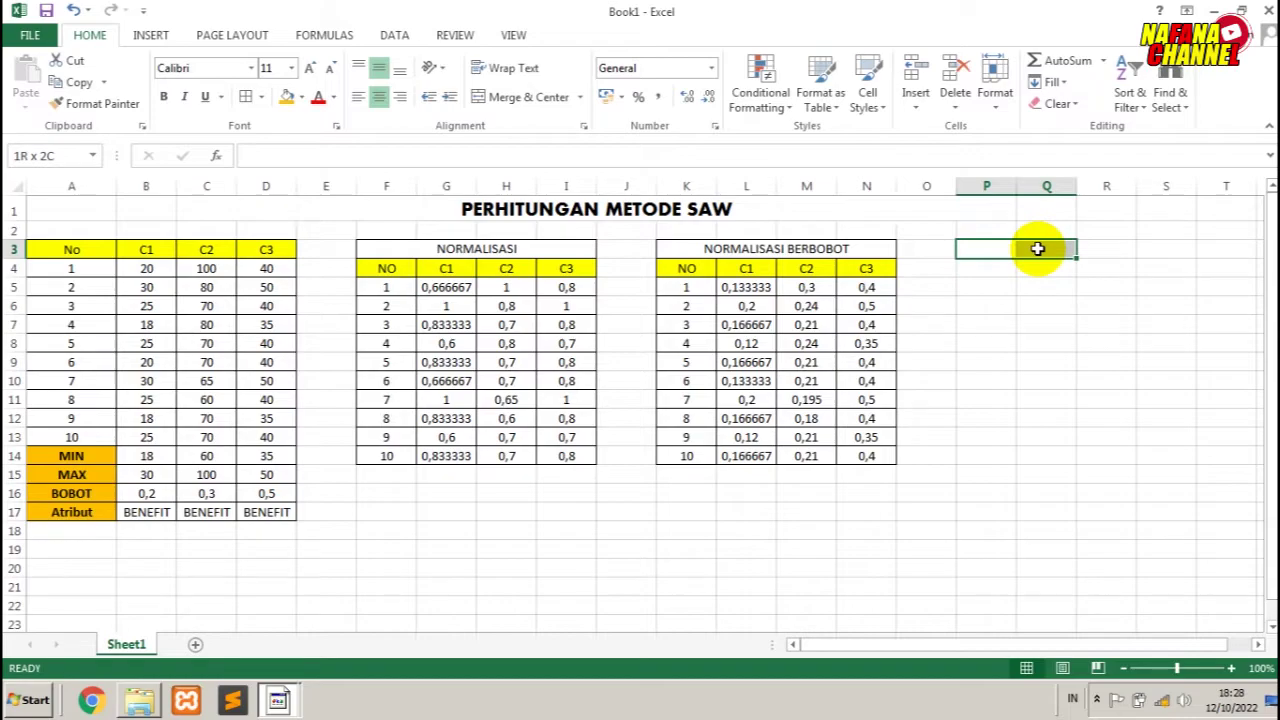
Merge P3:Q3 titled NILAI PREFERENSI, with headers NO and NILAI AKHIR below.
{"action": "left_click", "coordinate": [520, 97]}
{"action": "type", "text": "NILAI PREFERENSI"}
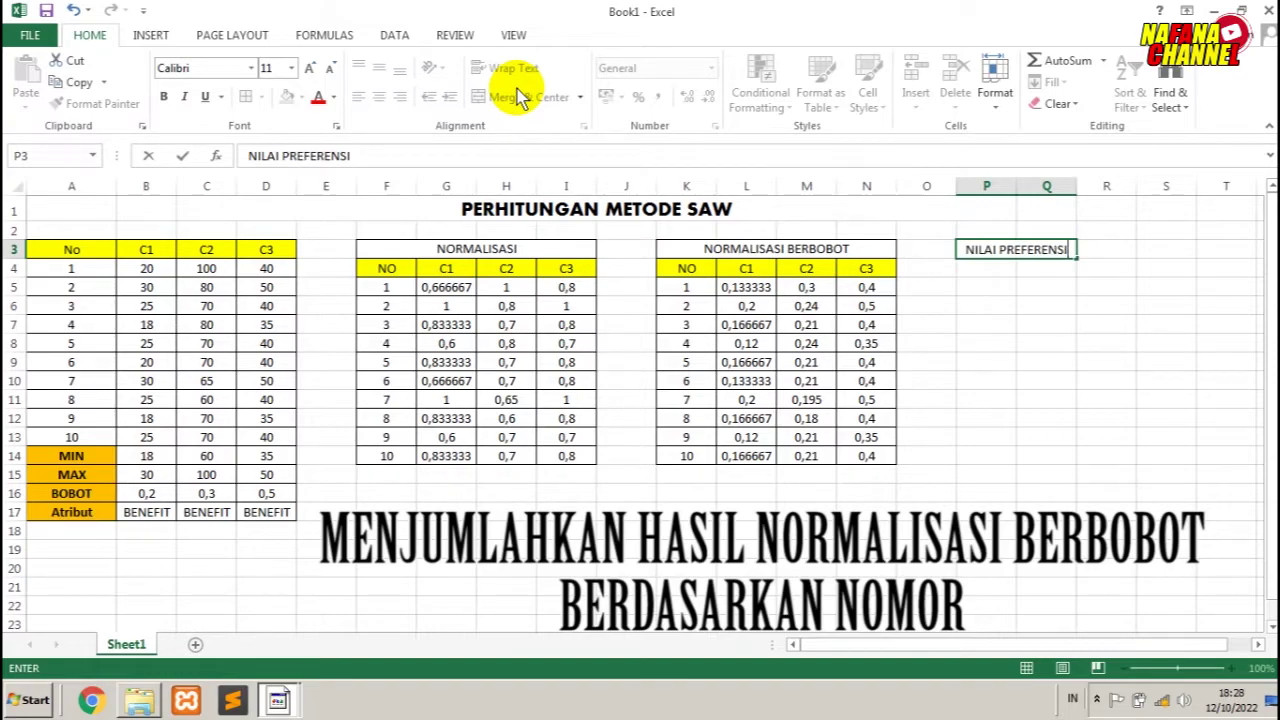
{"action": "key", "text": "Return"}
{"action": "type", "text": "1"}
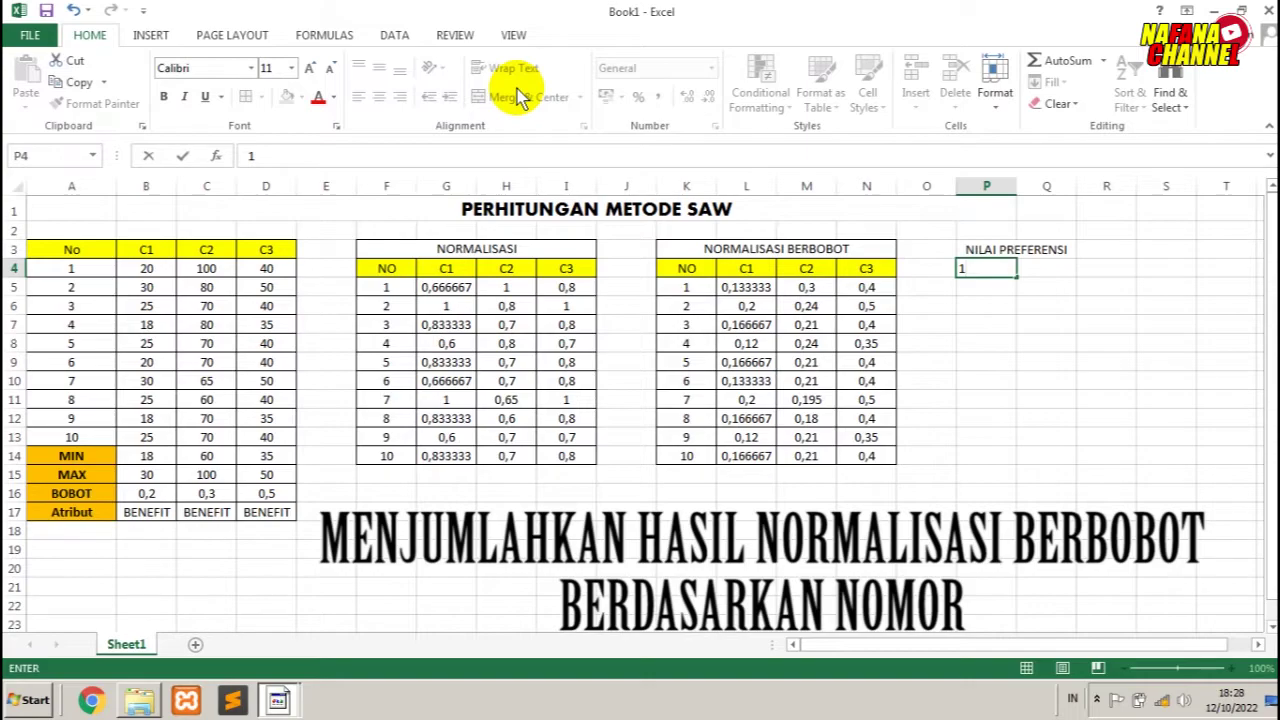
{"action": "key", "text": "BackSpace"}
{"action": "type", "text": "NO"}
{"action": "key", "text": "Tab"}
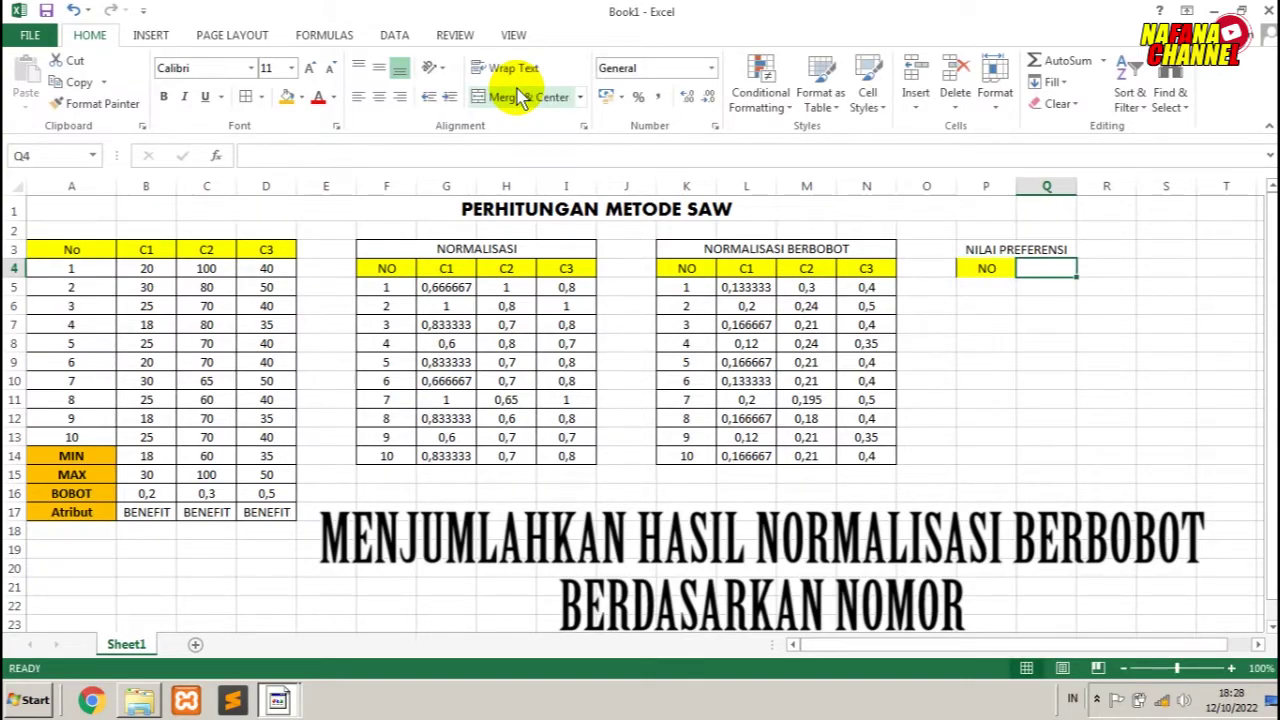
{"action": "type", "text": "NILAI AKHIR"}
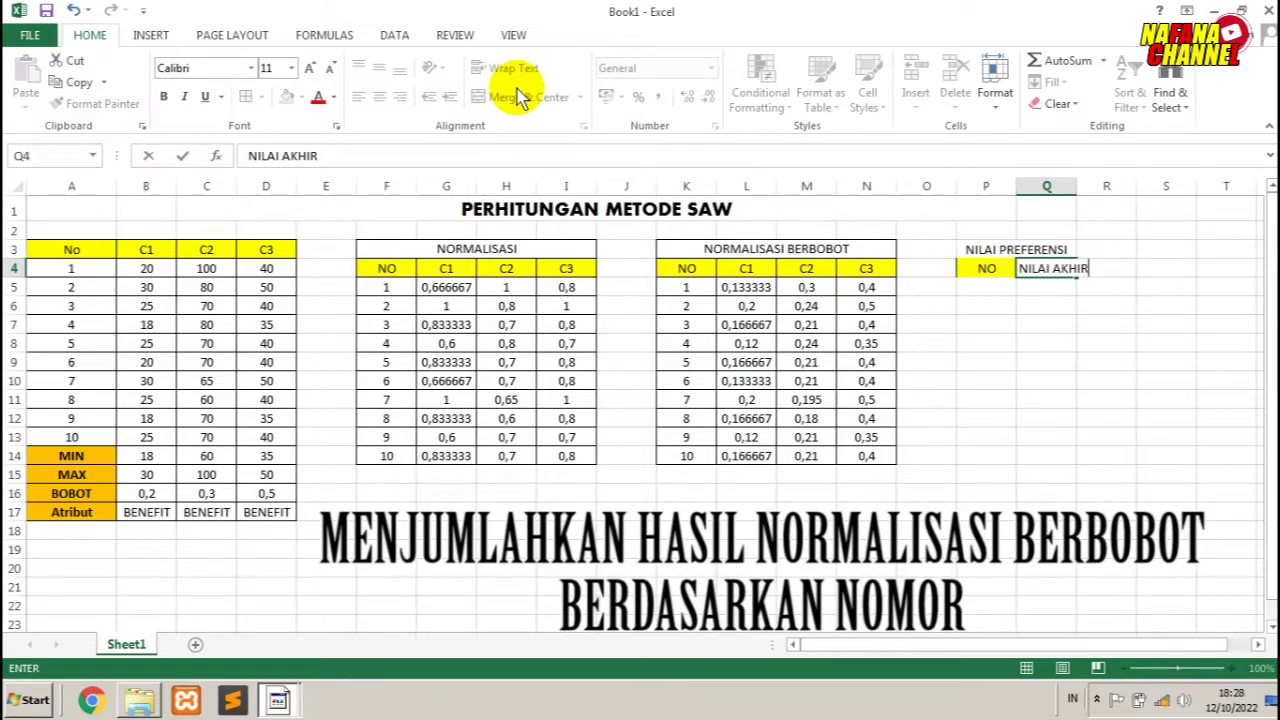
{"action": "key", "text": "Return"}
Number the rows 1 to 10 and widen column Q.
{"action": "type", "text": "1"}
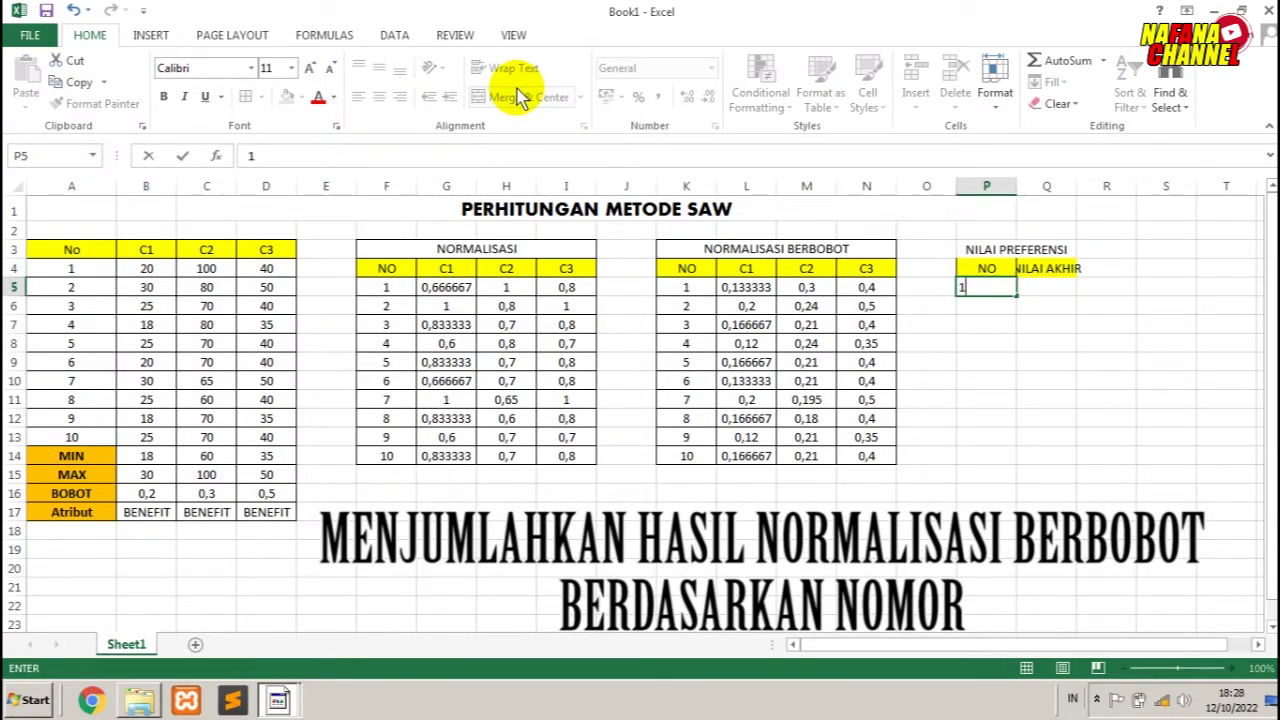
{"action": "key", "text": "Return"}
{"action": "type", "text": "2"}
{"action": "left_click_drag", "start_coordinate": [986, 289], "coordinate": [988, 463]}
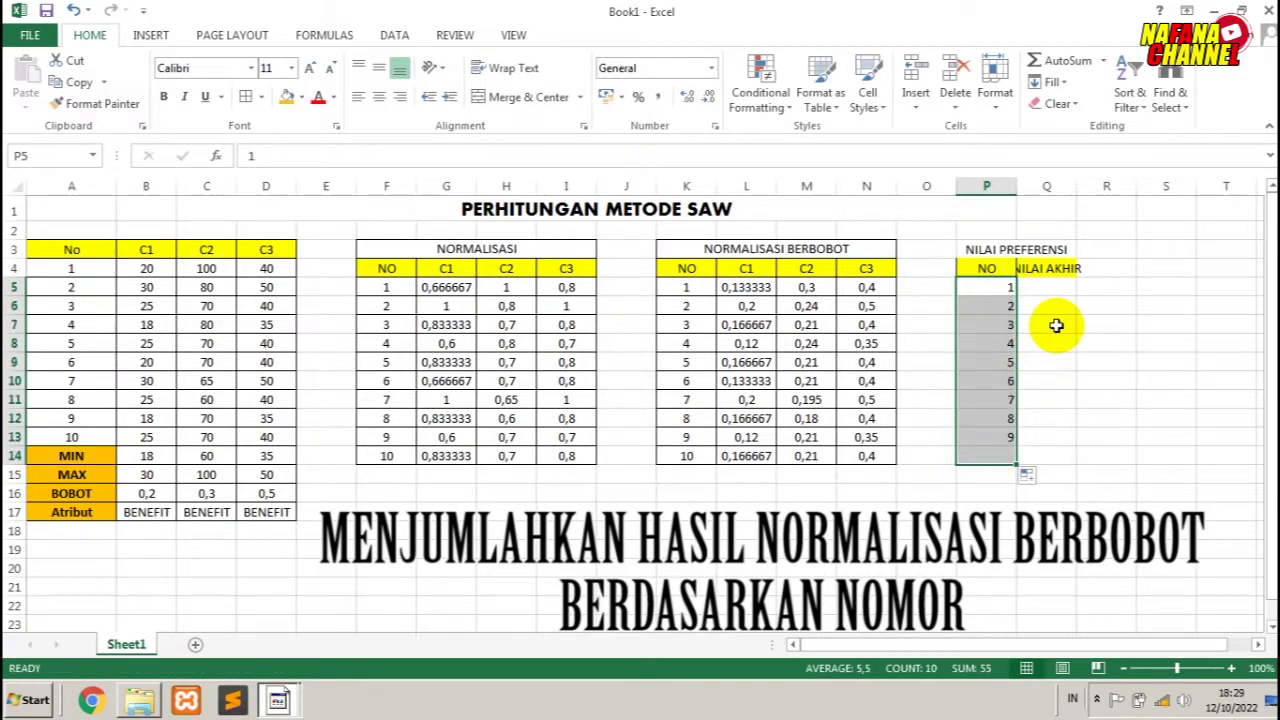
{"action": "left_click_drag", "start_coordinate": [1076, 186], "coordinate": [1128, 186]}
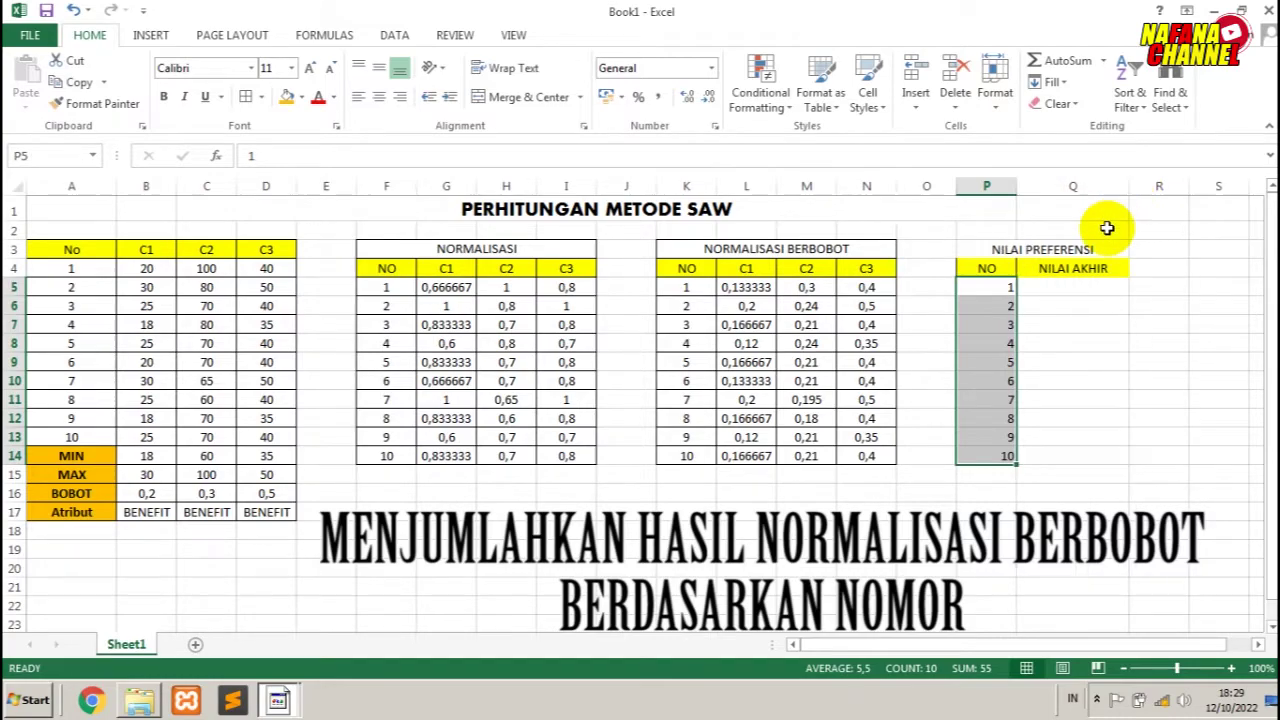
{"action": "left_click", "coordinate": [1063, 306]}
{"action": "key", "text": "ctrl+a"}
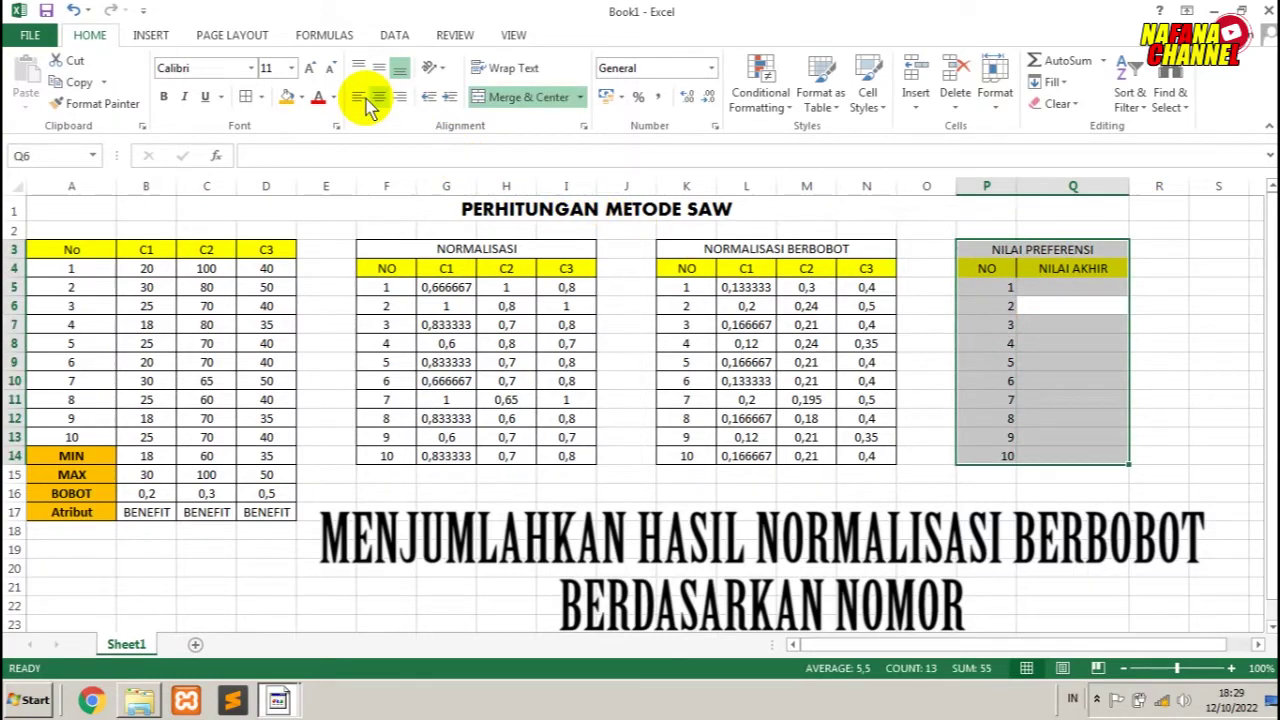
Add All Borders to the table and enter =SUM(L5:N5) in Q5.
{"action": "left_click", "coordinate": [245, 96]}
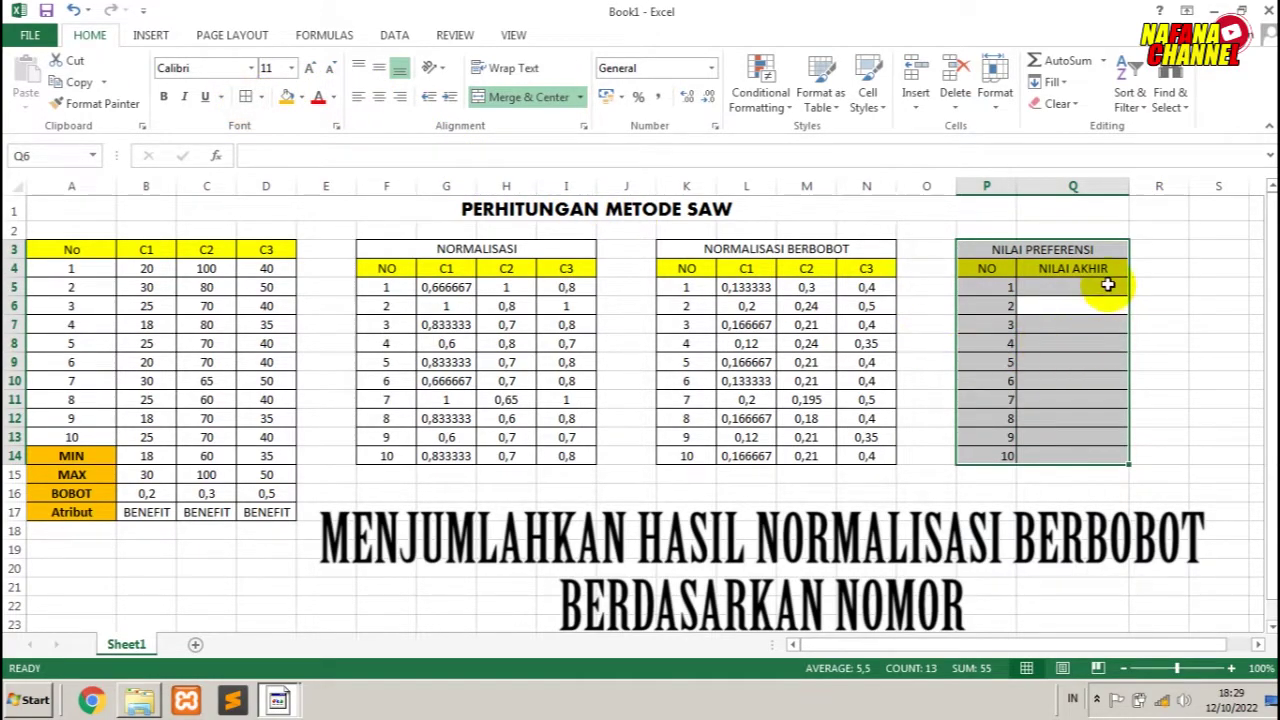
{"action": "left_click", "coordinate": [1101, 285]}
{"action": "type", "text": "="}
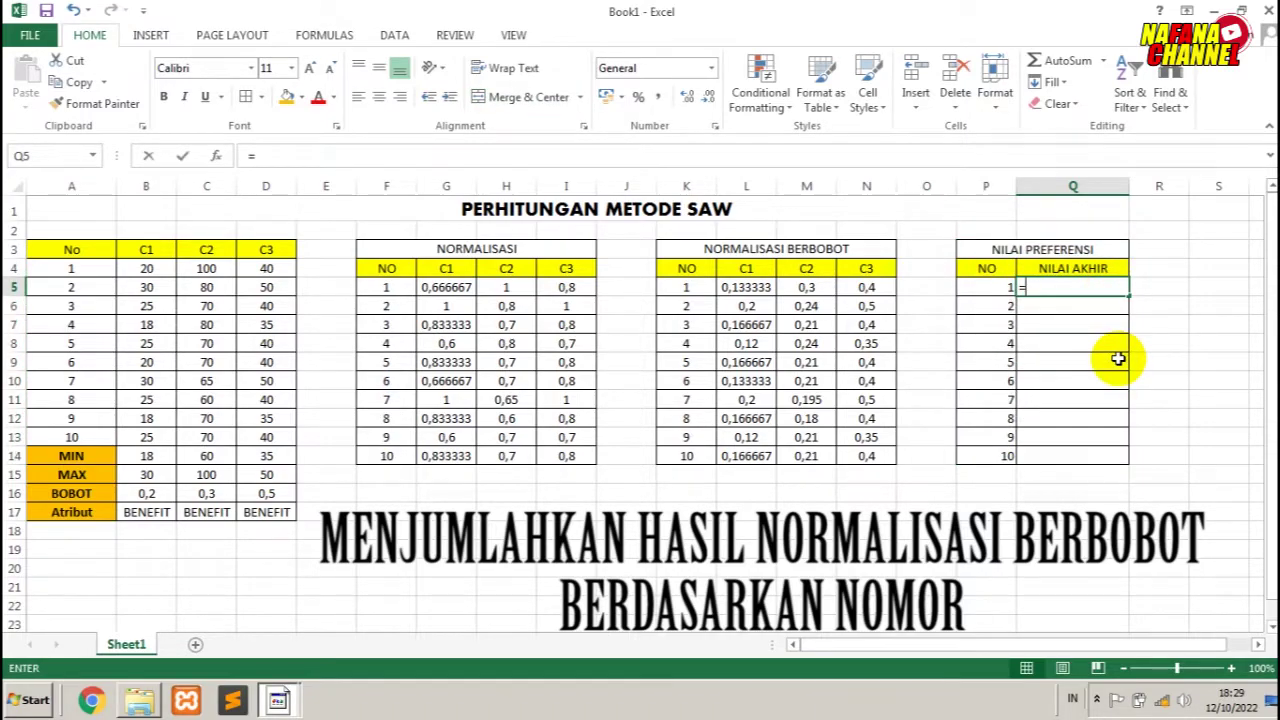
{"action": "type", "text": "SUM"}
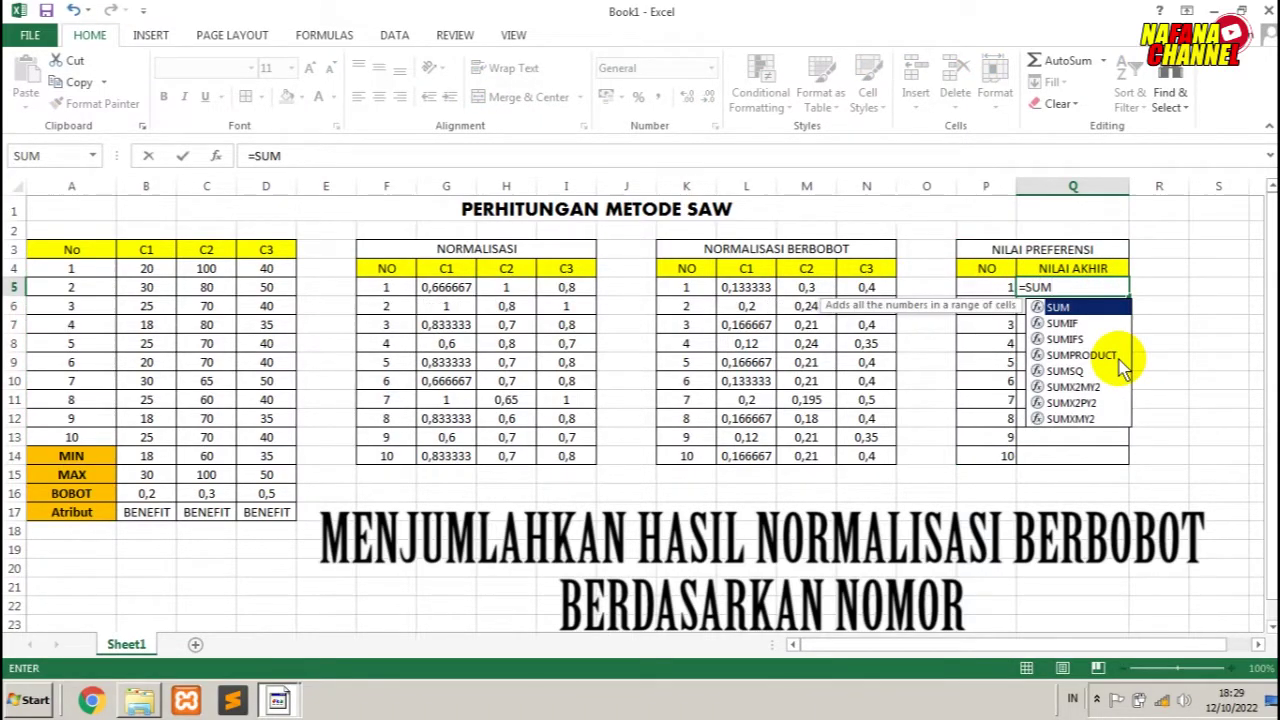
{"action": "type", "text": "("}
{"action": "left_click_drag", "start_coordinate": [768, 288], "coordinate": [876, 298]}
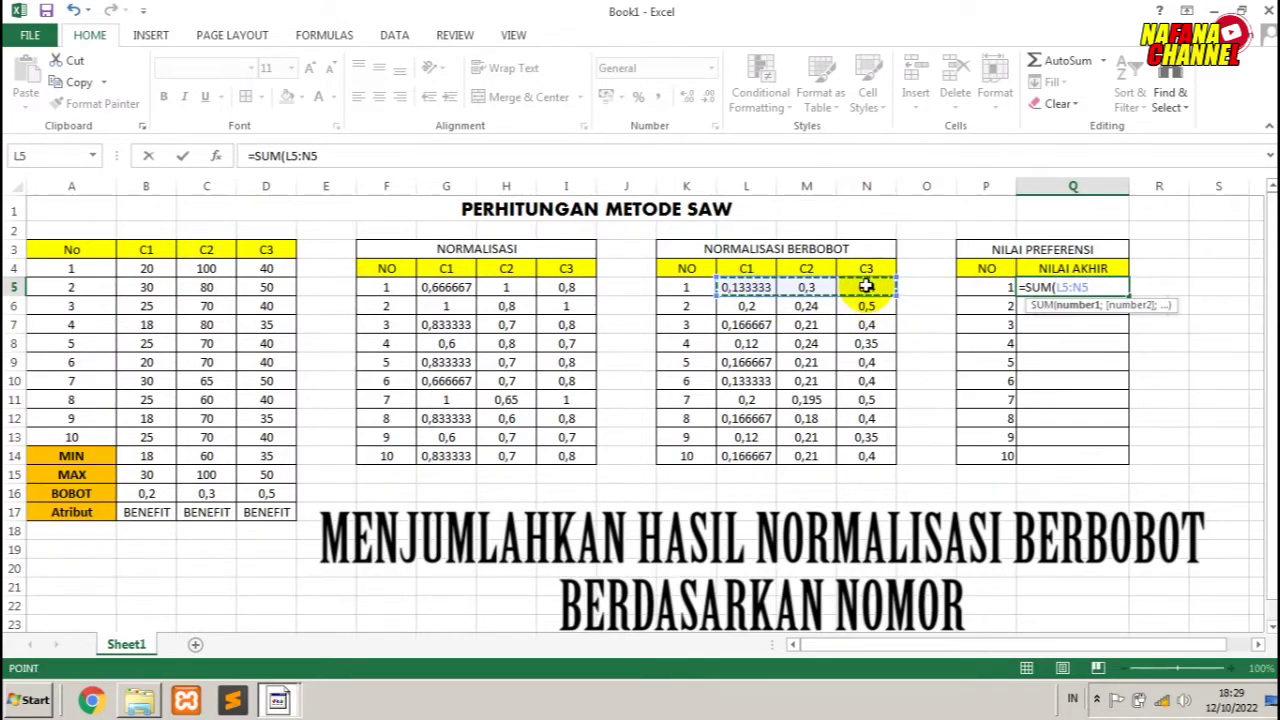
{"action": "type", "text": ")"}
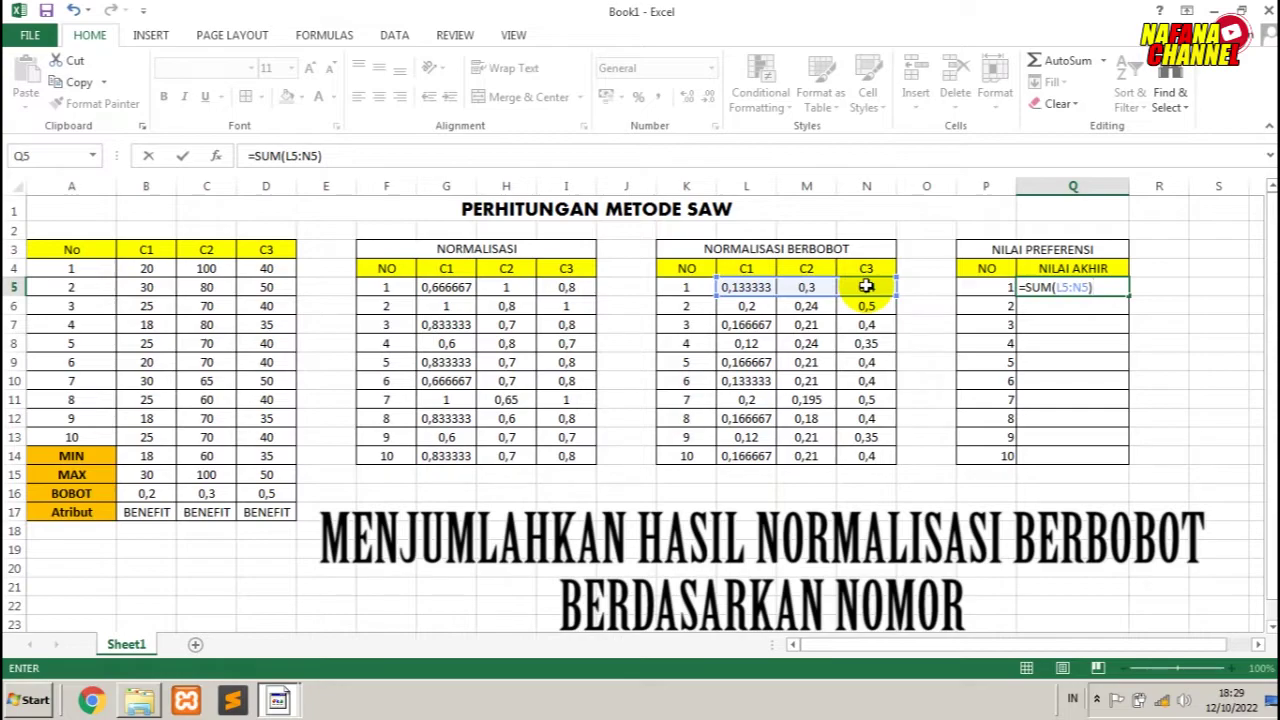
{"action": "key", "text": "Return"}
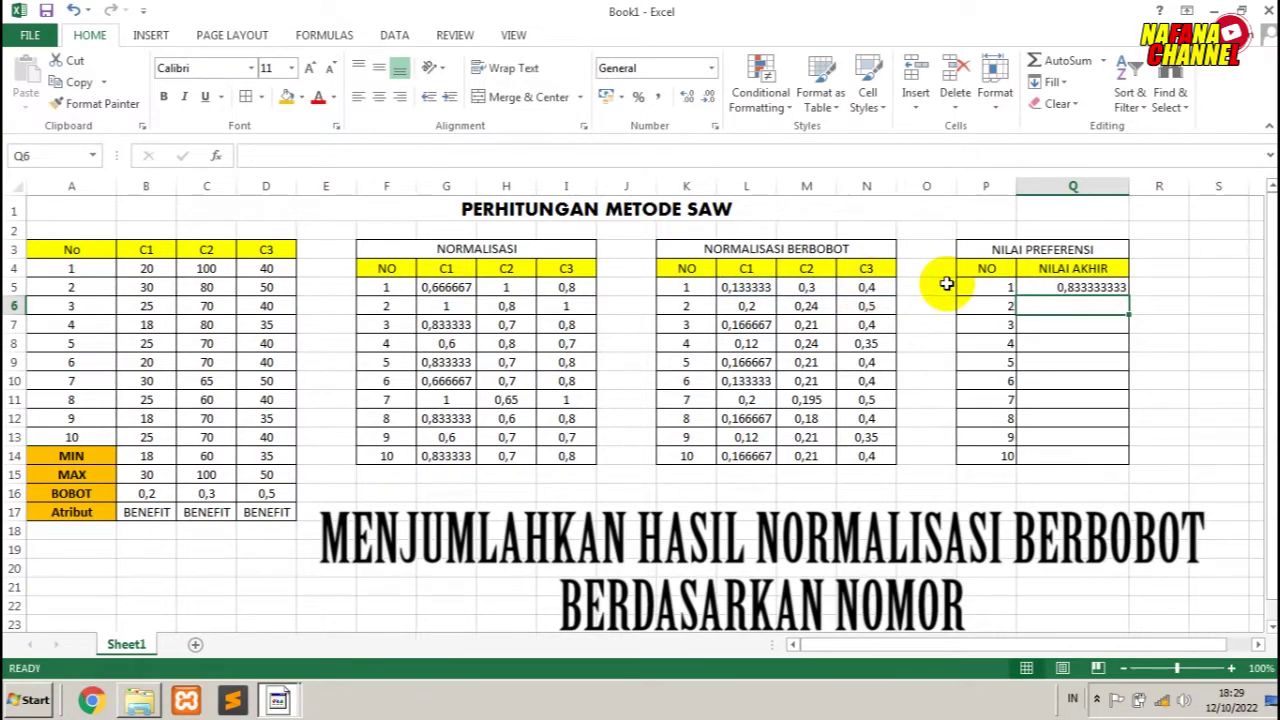
Fill the sum formula down to Q14 and check row 4's final score.
{"action": "left_click", "coordinate": [1065, 289]}
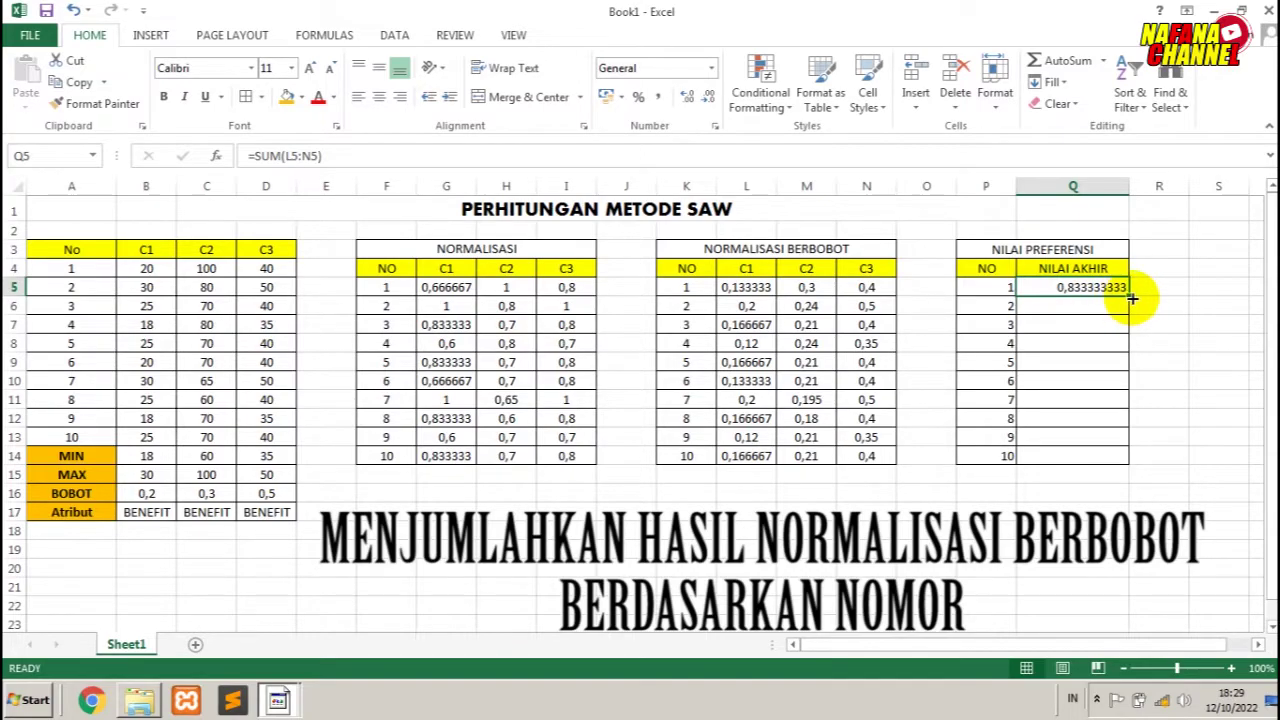
{"action": "left_click_drag", "start_coordinate": [1122, 300], "coordinate": [1114, 460]}
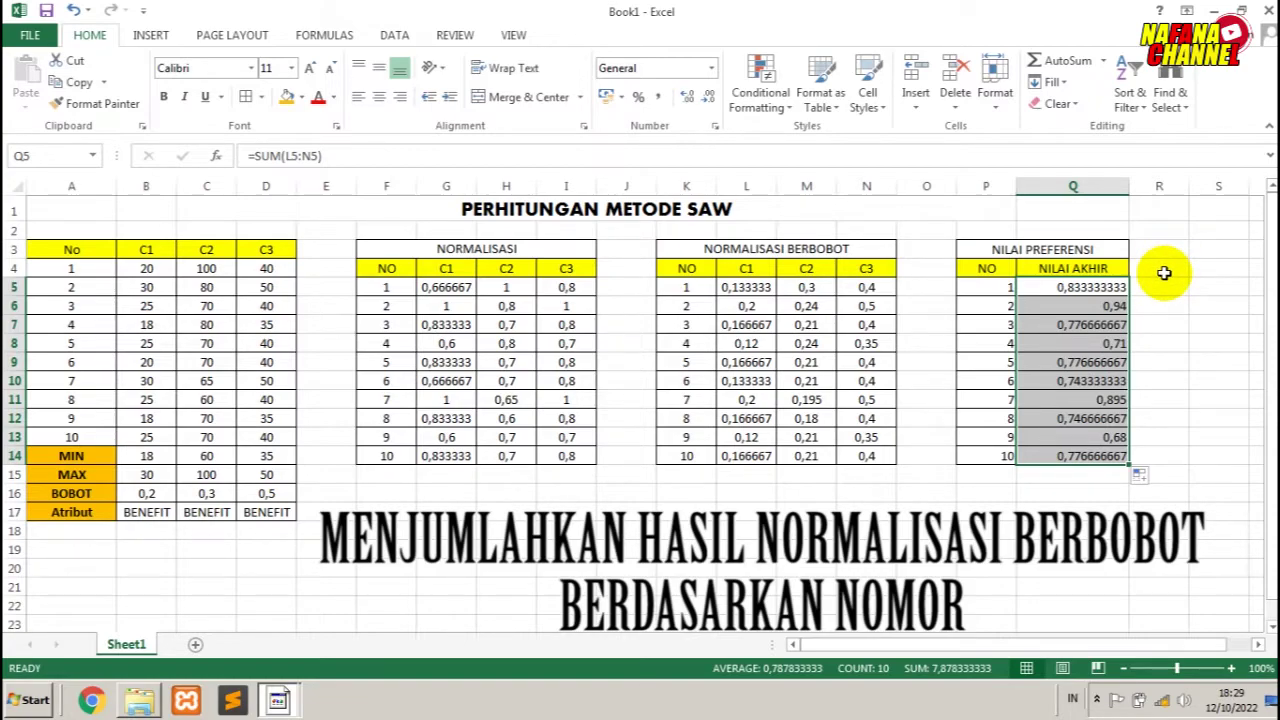
{"action": "left_click", "coordinate": [1095, 342]}
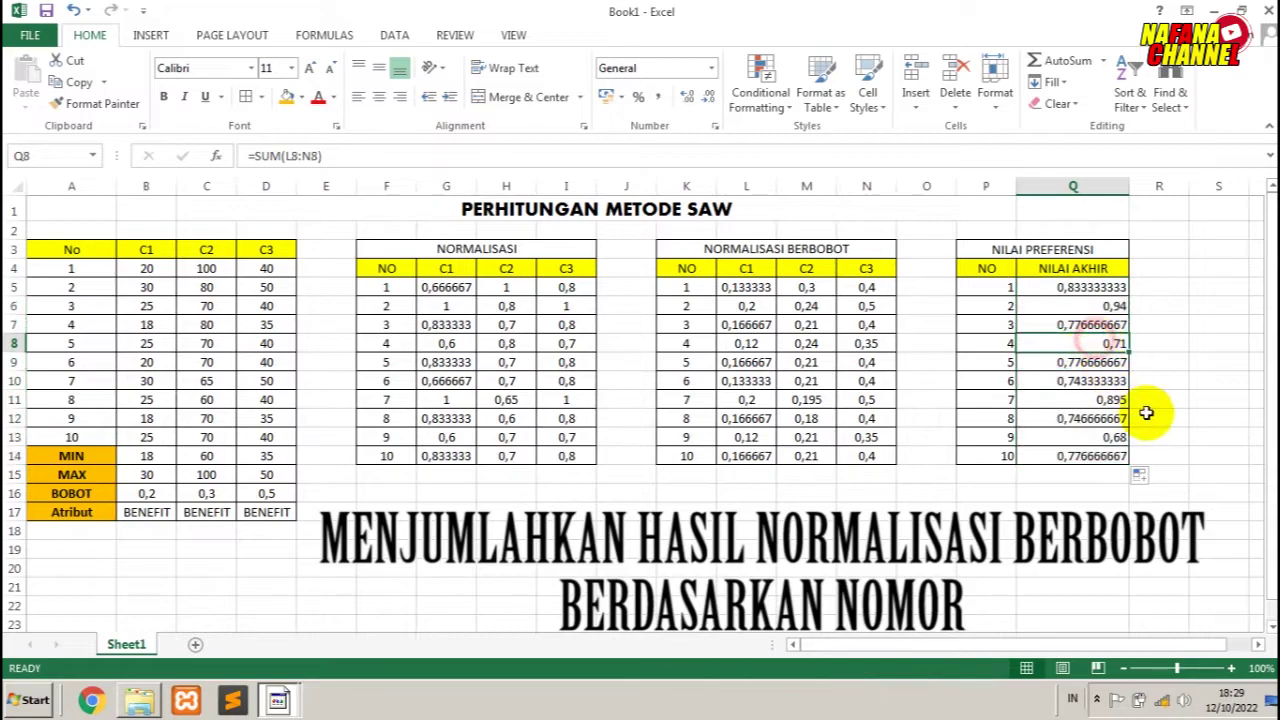
{"action": "left_click", "coordinate": [1168, 360]}
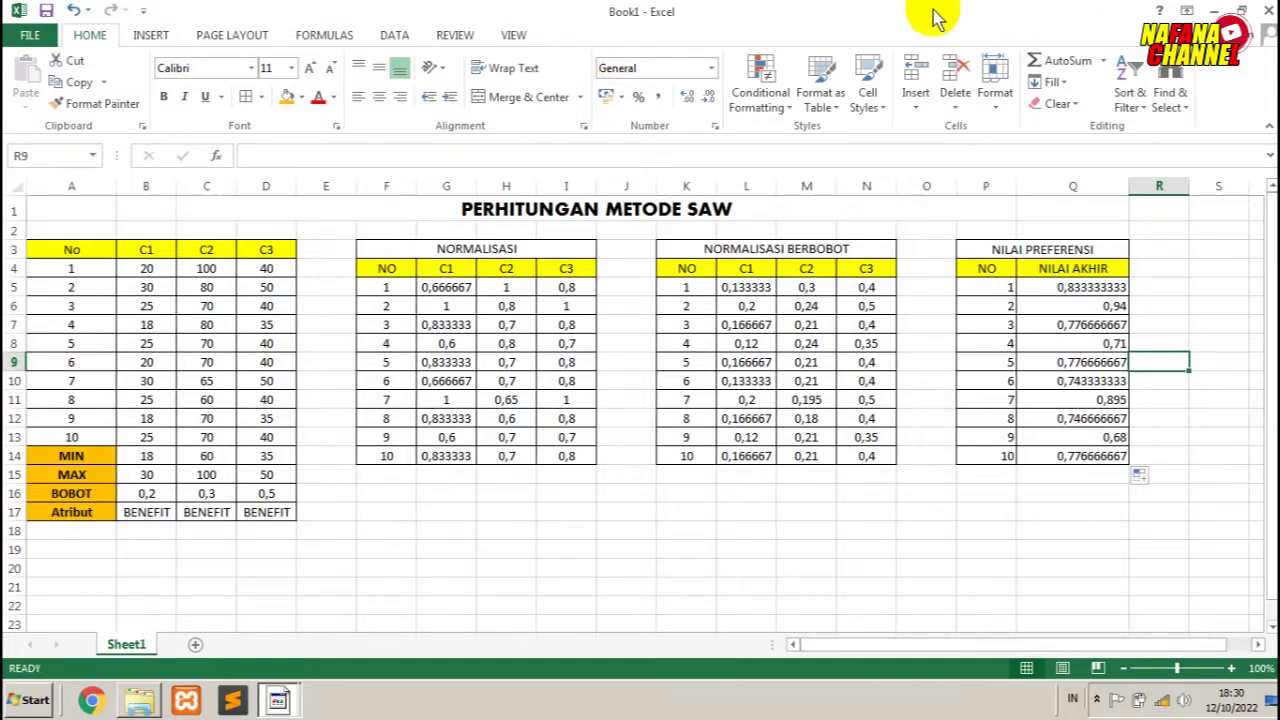
{"action": "mouse_move", "coordinate": [766, 10]}
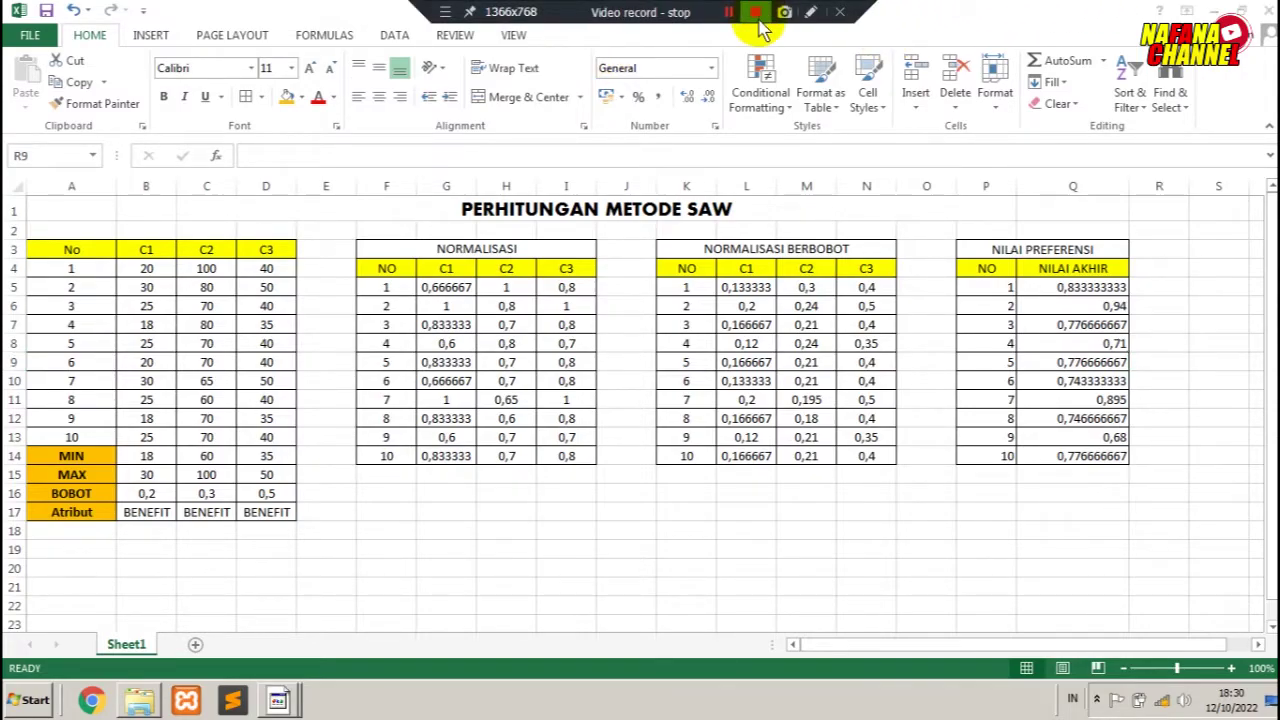